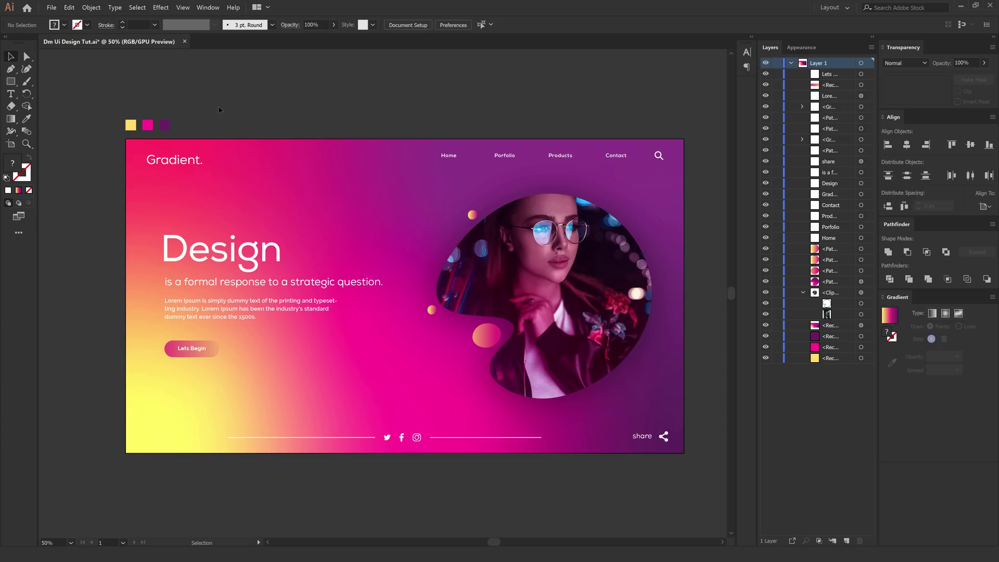
- Create a new 1920 × 1080 px document named Web Design, with RGB color and High (300 ppi) raster effects
key("ctrl+n")
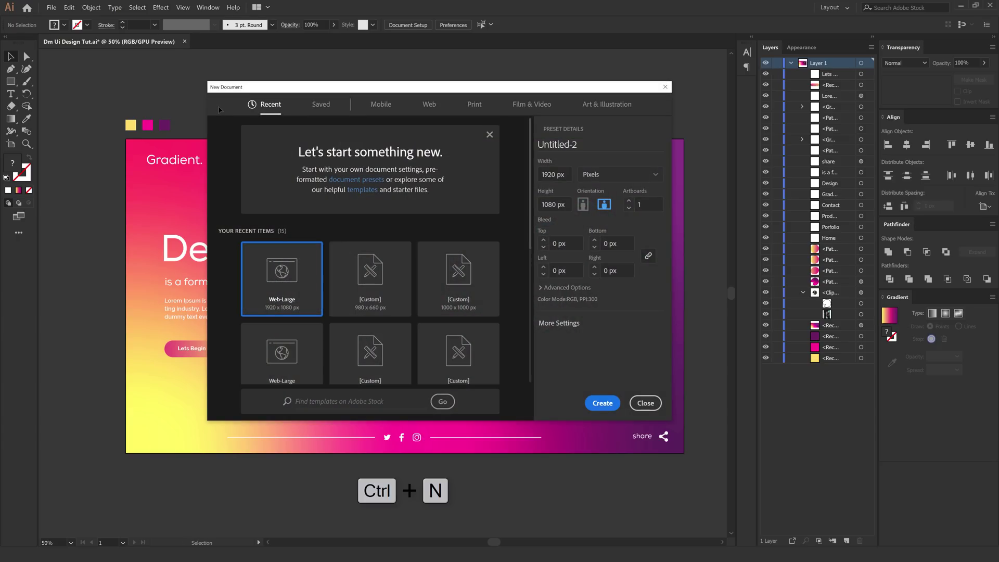
triple_click(583, 146)
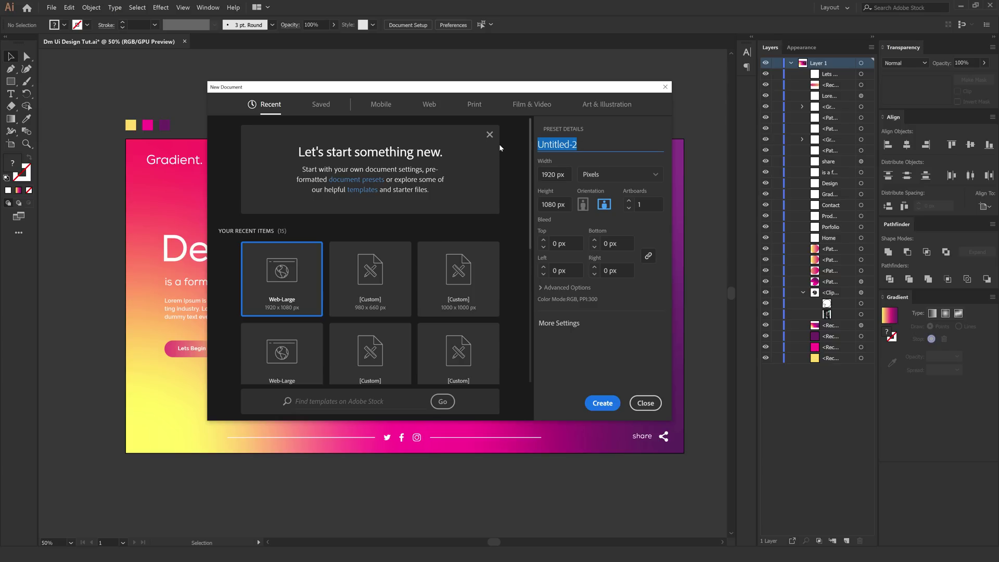
type("Ui Design")
double_click(541, 145)
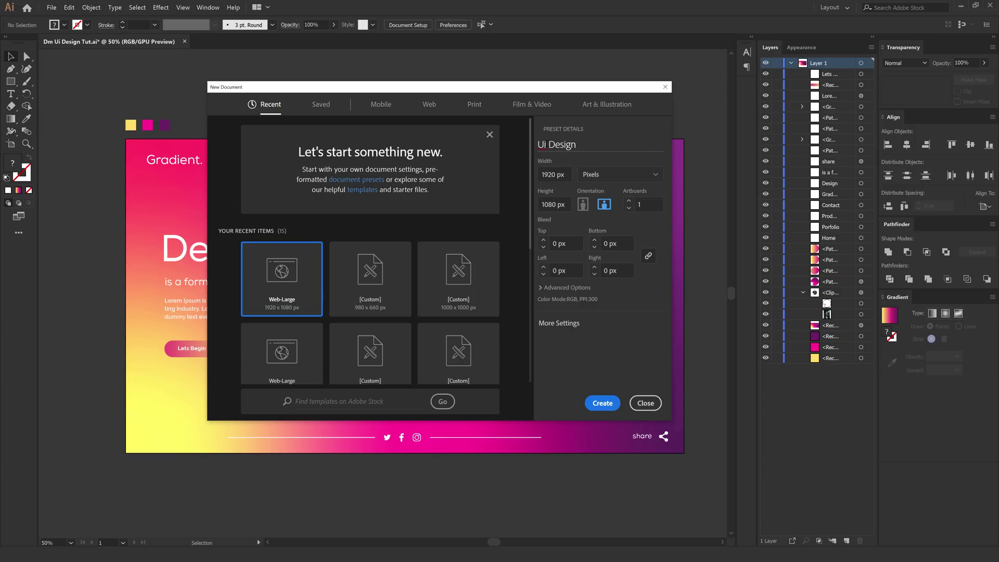
type("Web")
left_click(563, 286)
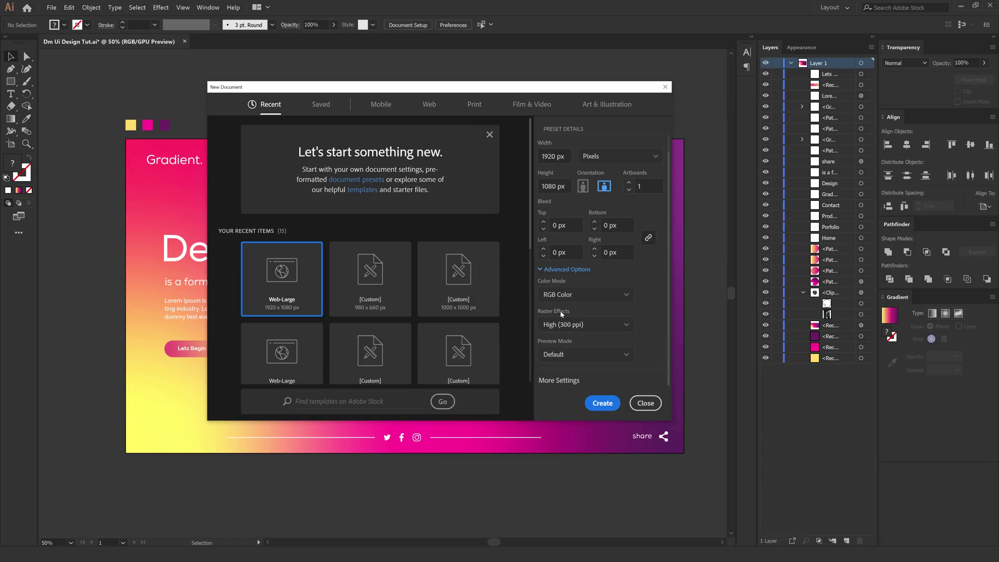
left_click(561, 324)
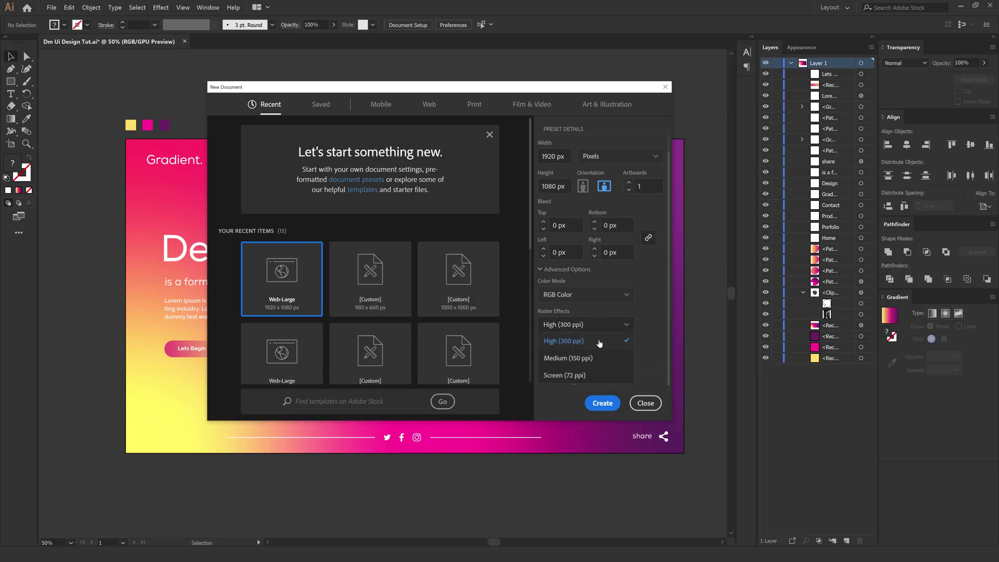
left_click(605, 405)
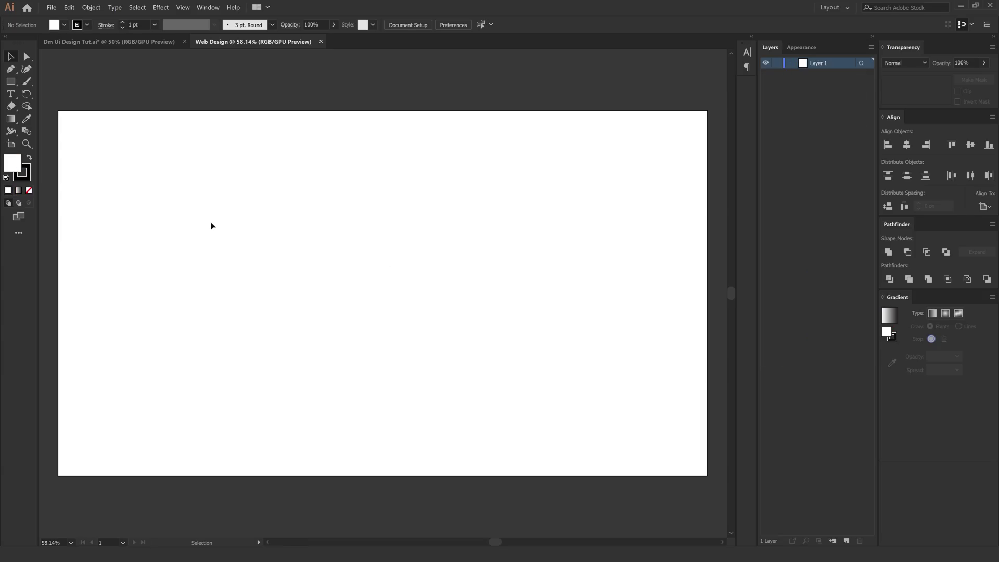
- Copy the three color swatch squares from the Dm Ui Design Tut document into Web Design, placing them above the artboard's upper-left corner
left_click(113, 42)
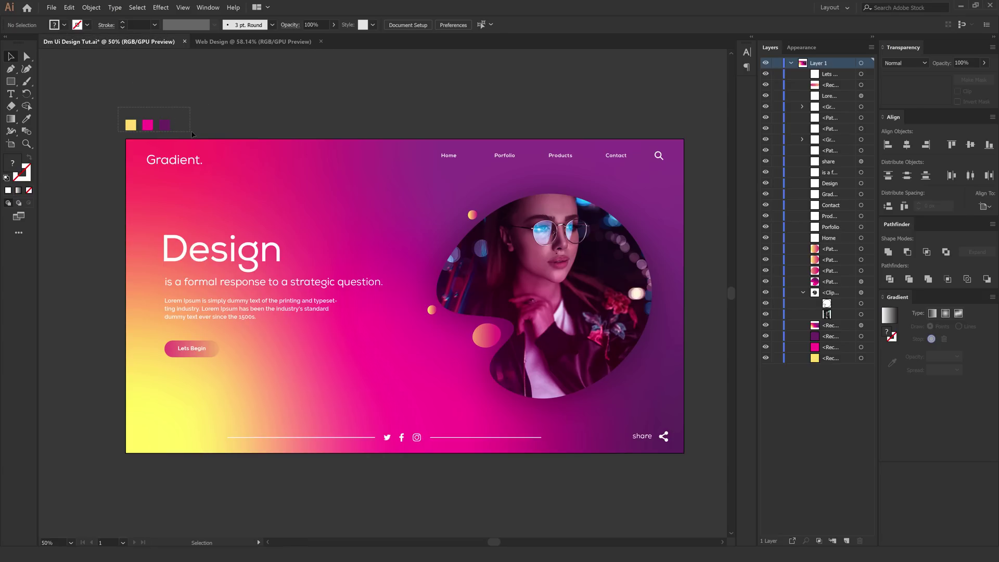
left_click_drag(192, 134, 187, 134)
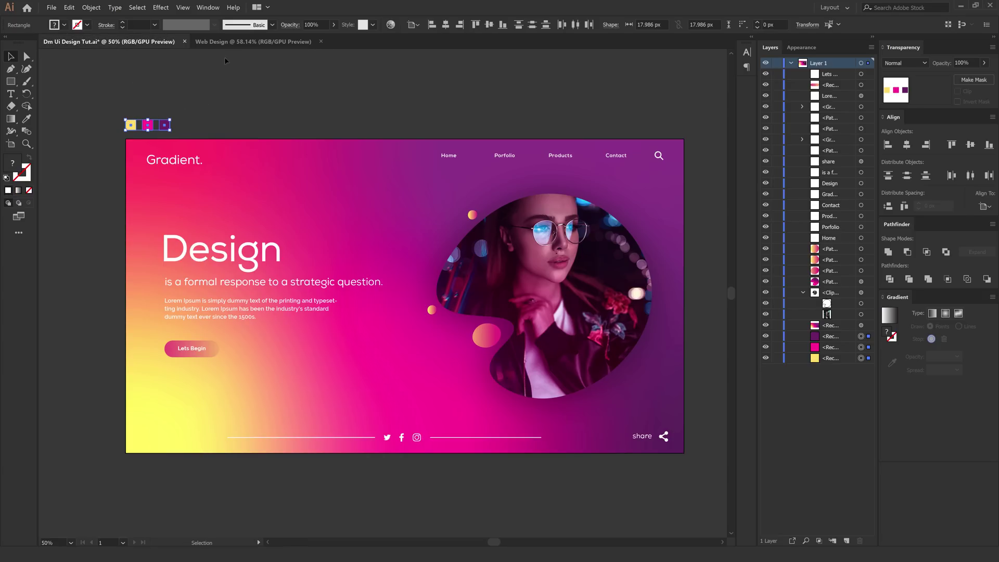
left_click(241, 44)
key("ctrl+v")
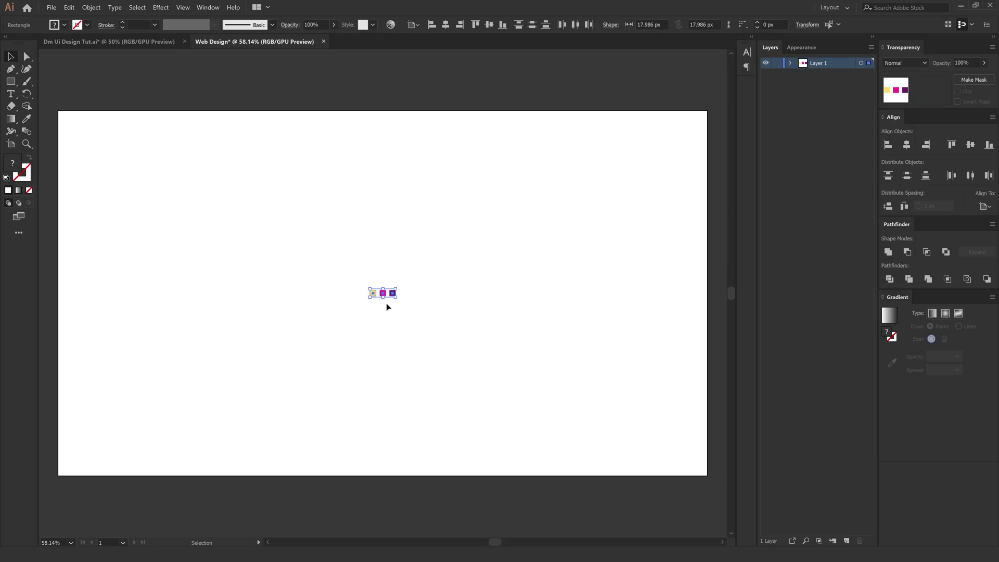
left_click_drag(384, 295, 103, 93)
left_click(127, 92)
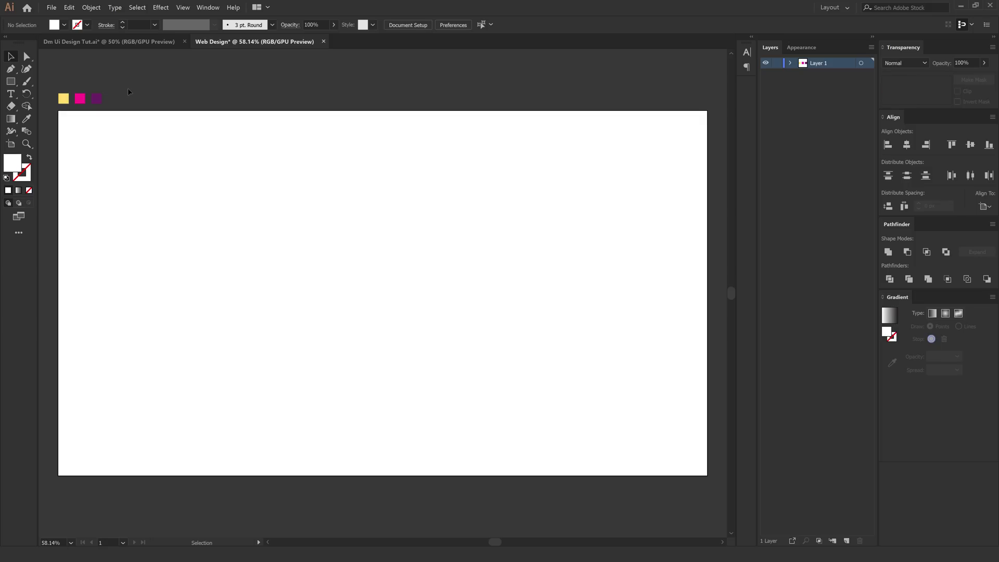
left_click(147, 41)
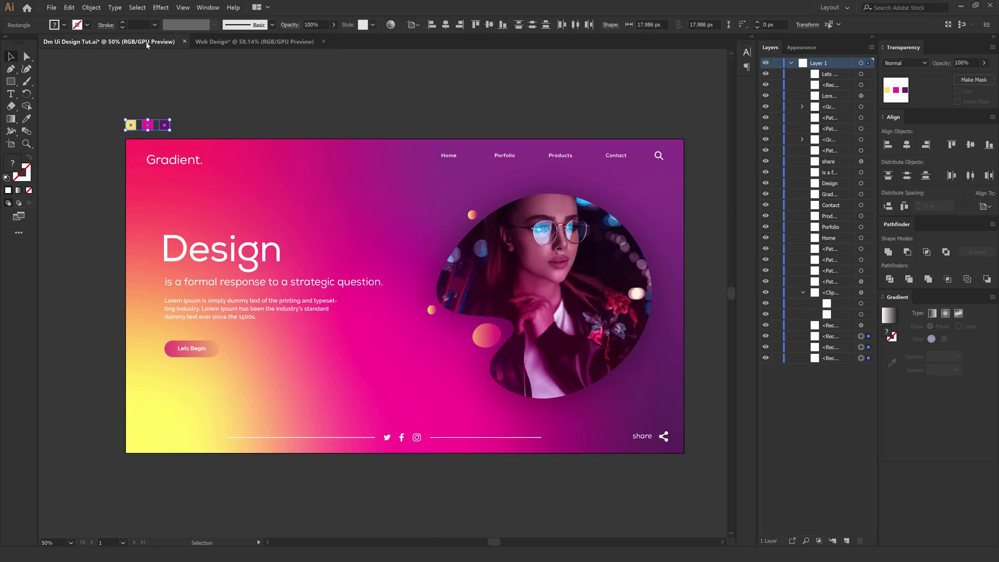
left_click(236, 44)
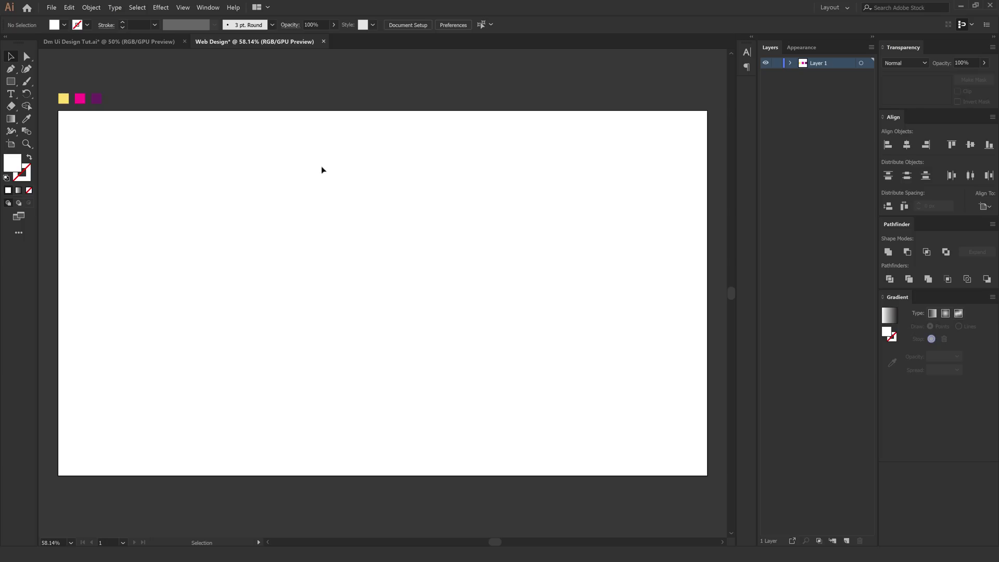
left_click(11, 81)
mouse_move(59, 111)
left_mouse_down()
mouse_move(236, 249)
mouse_move(620, 404)
mouse_move(707, 476)
left_mouse_up()
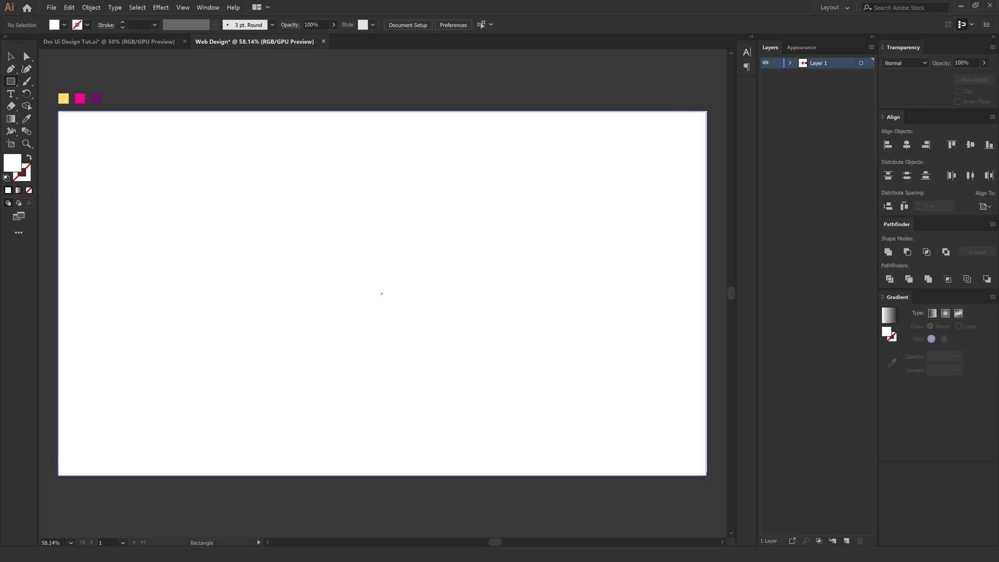
key("ctrl+shift+a")
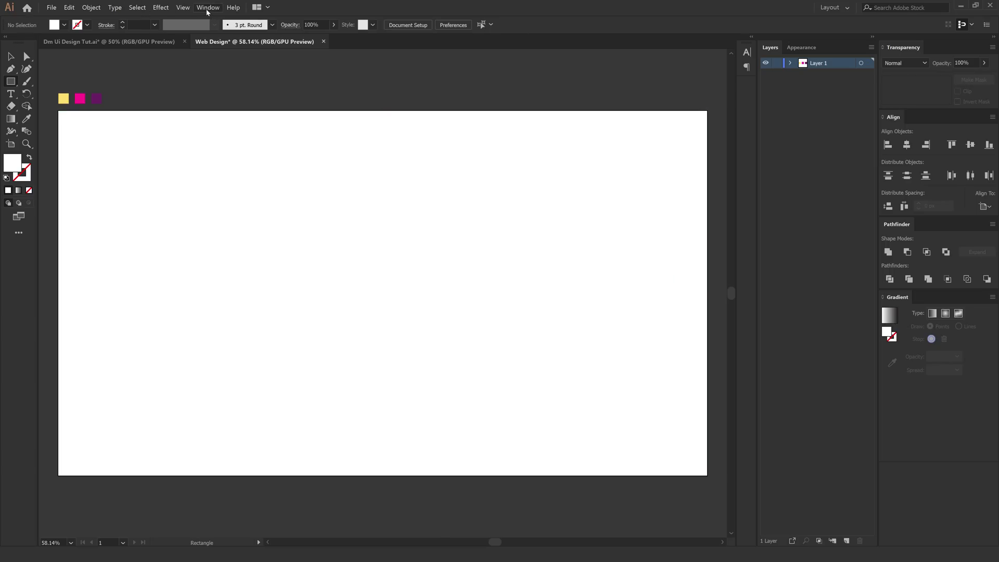
- Turn on snapping to points and turn off snapping to pixels
left_click(206, 9)
mouse_move(183, 8)
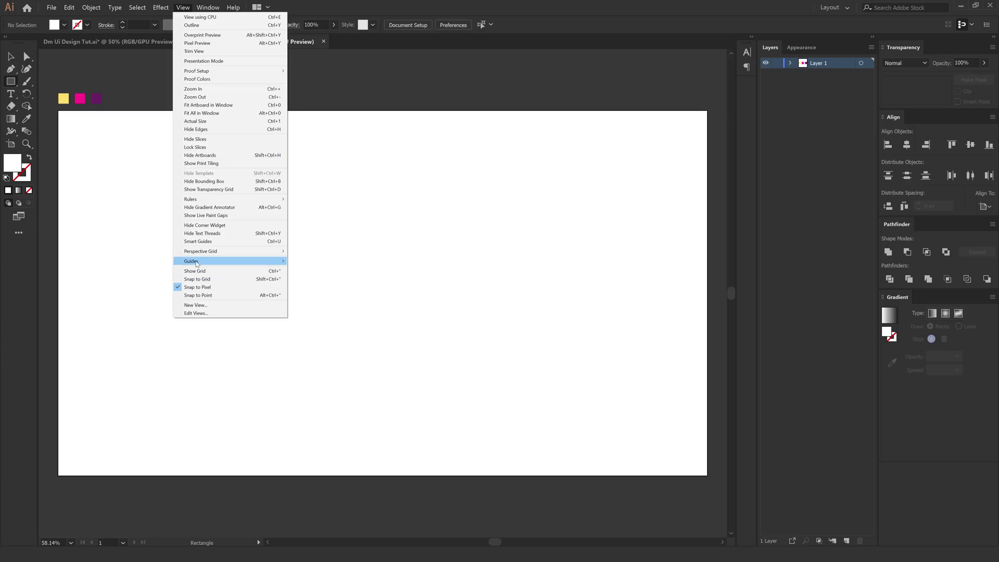
left_click(198, 295)
left_click(184, 7)
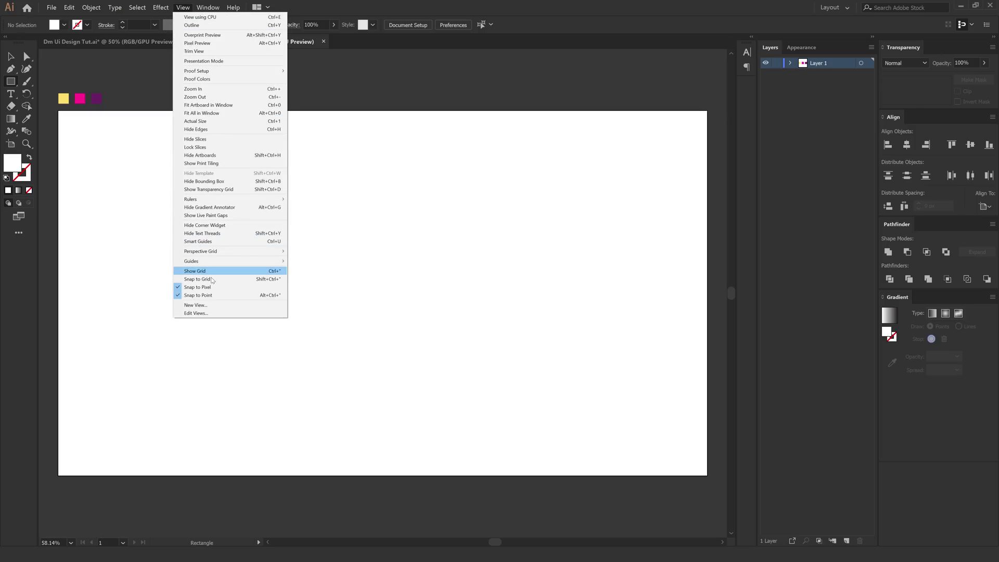
left_click(197, 287)
- Create a 1920 × 1080 px rectangle and center it horizontally and vertically on the artboard
left_click(60, 113)
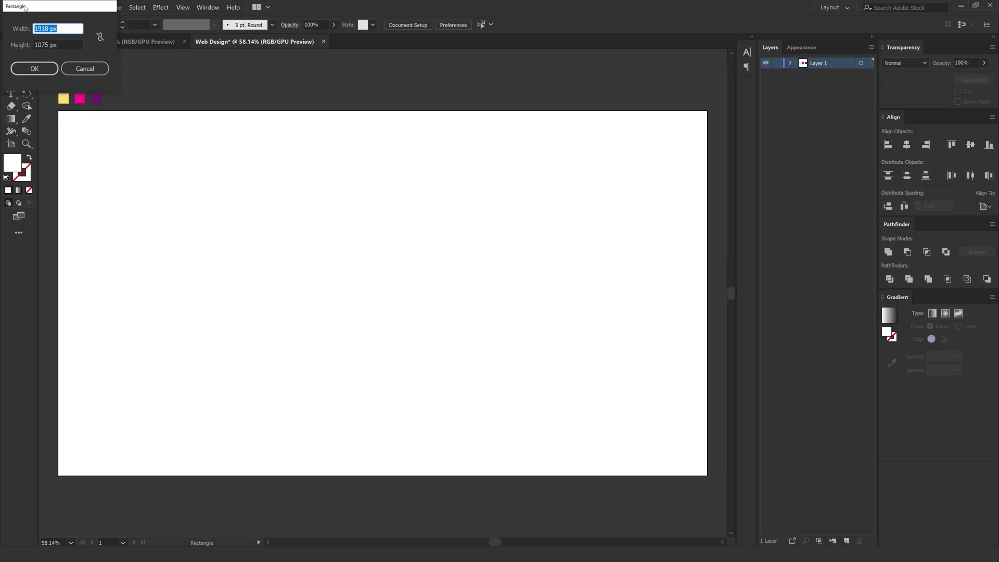
left_click_drag(19, 4, 288, 177)
type("1920")
key("Tab")
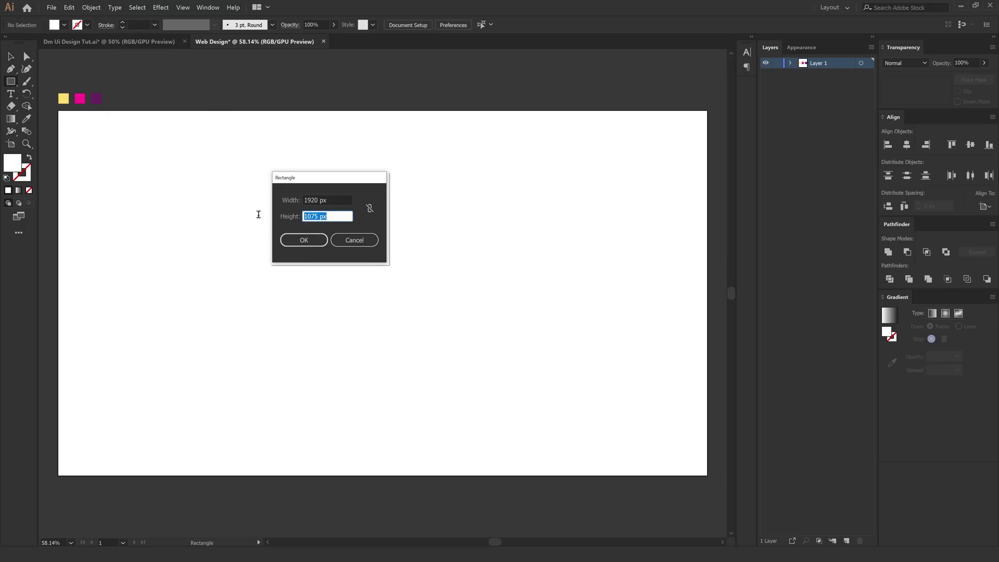
type("1080")
left_click(303, 240)
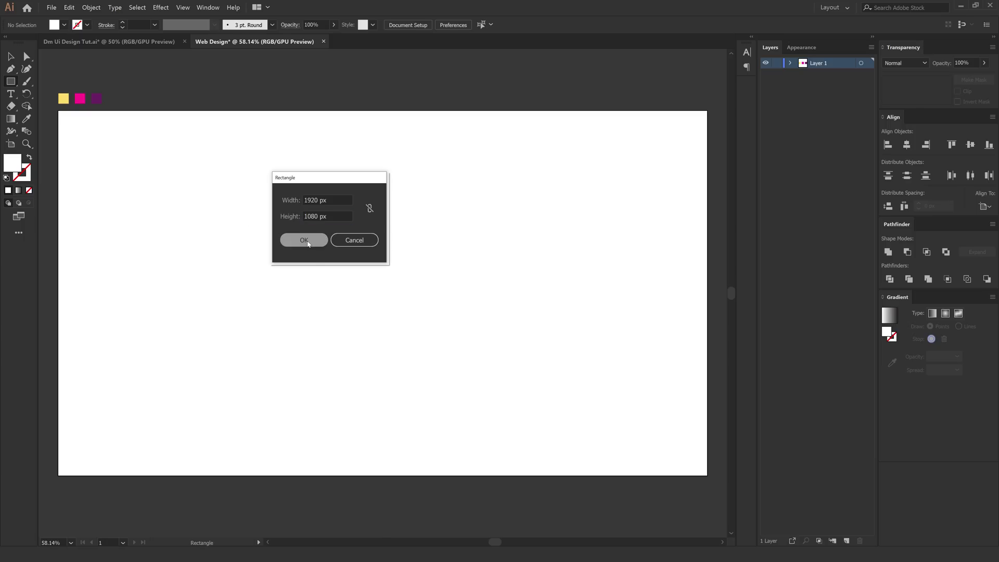
left_click(907, 145)
left_click(970, 145)
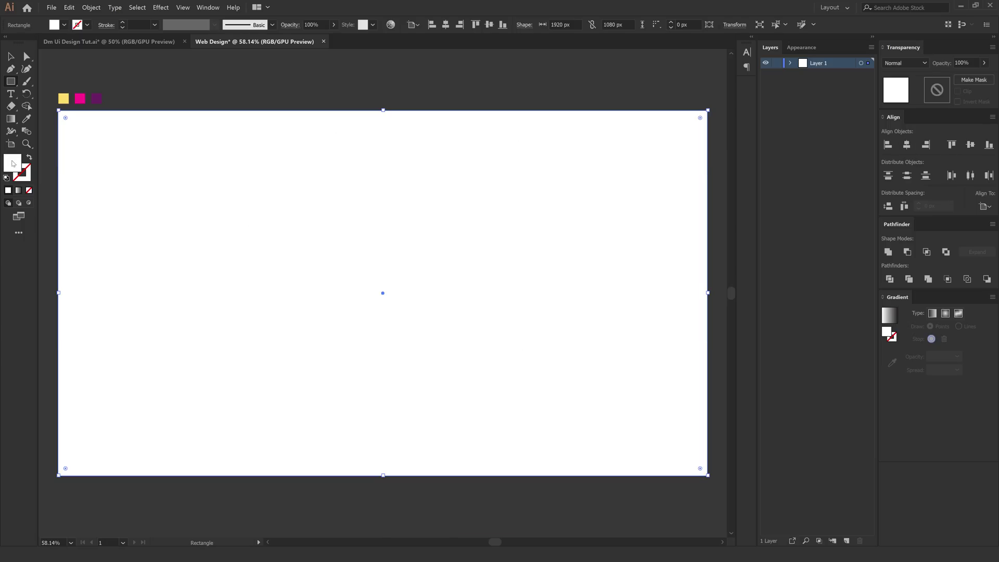
- Fill the rectangle with a freeform gradient drawn with points
left_click(11, 119)
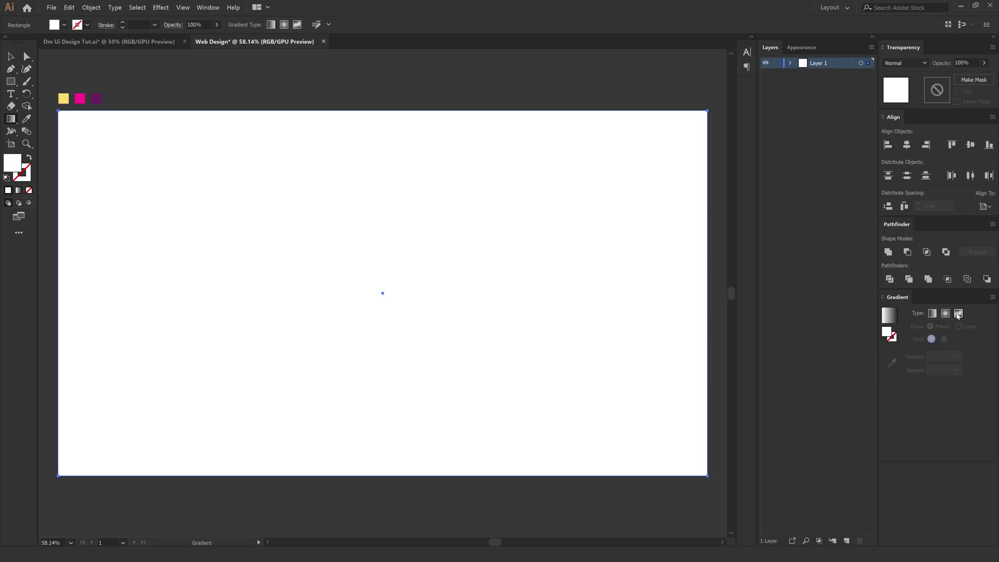
left_click(958, 313)
left_click(643, 147)
key("Escape")
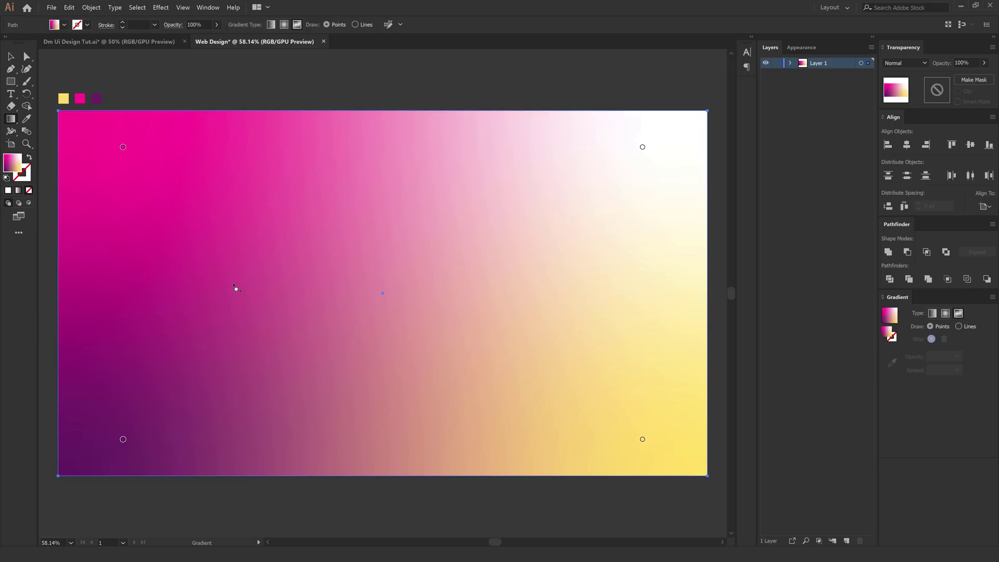
- Add three color stops to the freeform gradient: left of center, near the lower middle, and near the upper middle
left_click(273, 332)
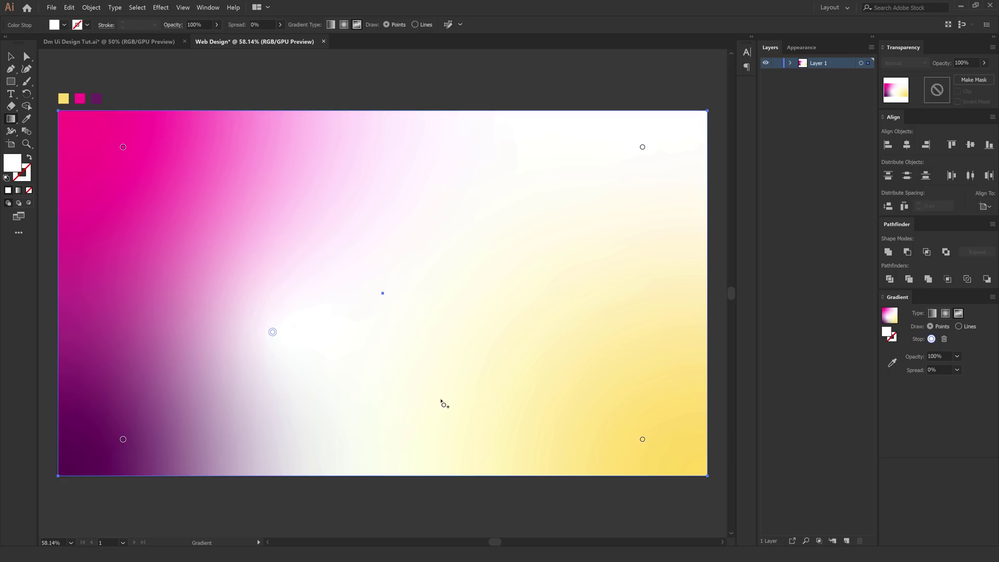
left_click(478, 405)
left_click(457, 143)
left_click(123, 147)
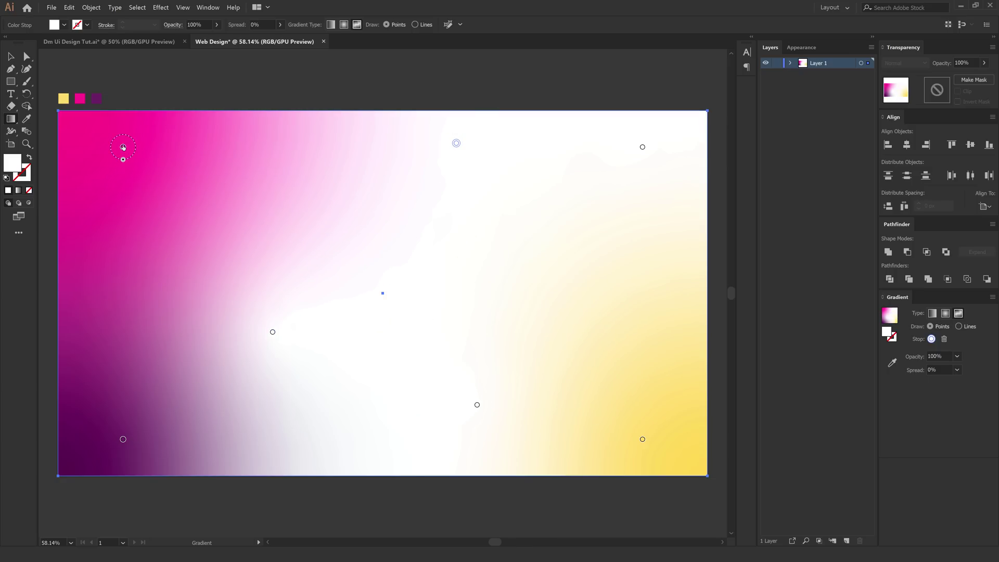
- Color the rectangle's lower-left gradient stop with the yellow swatch square and set its spread to 38%
left_click(123, 439)
double_click(123, 439)
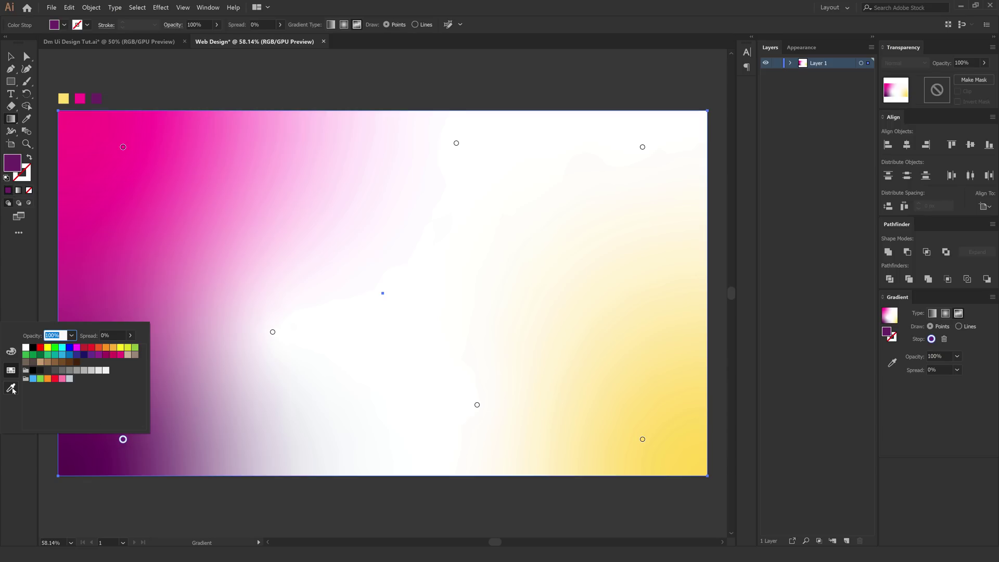
left_click(10, 388)
left_click(63, 99)
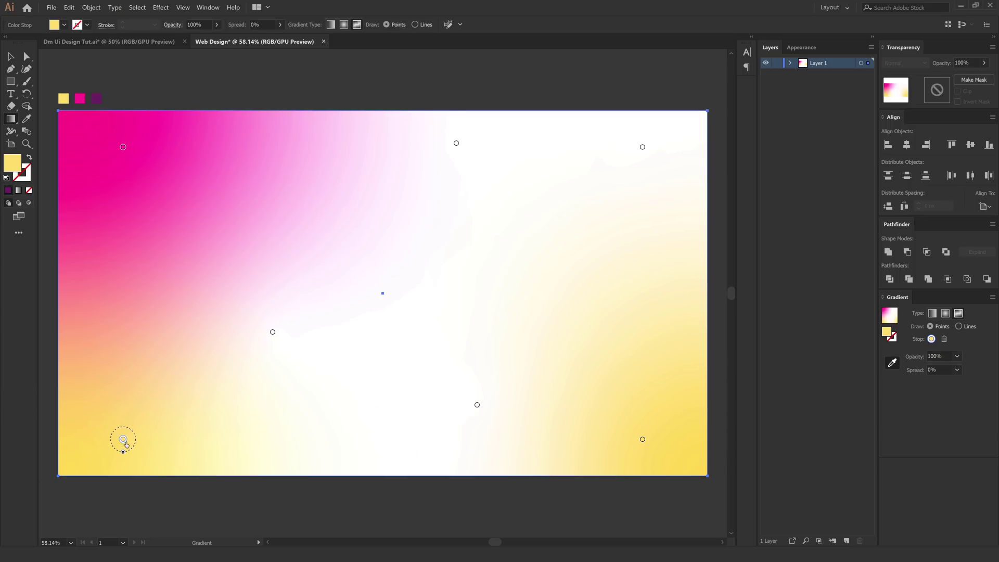
mouse_move(124, 452)
left_mouse_down()
mouse_move(123, 471)
mouse_move(124, 450)
mouse_move(127, 458)
left_mouse_up()
- Move the gradient stop left of center slightly toward the middle and color it with the magenta swatch square
left_click(273, 332)
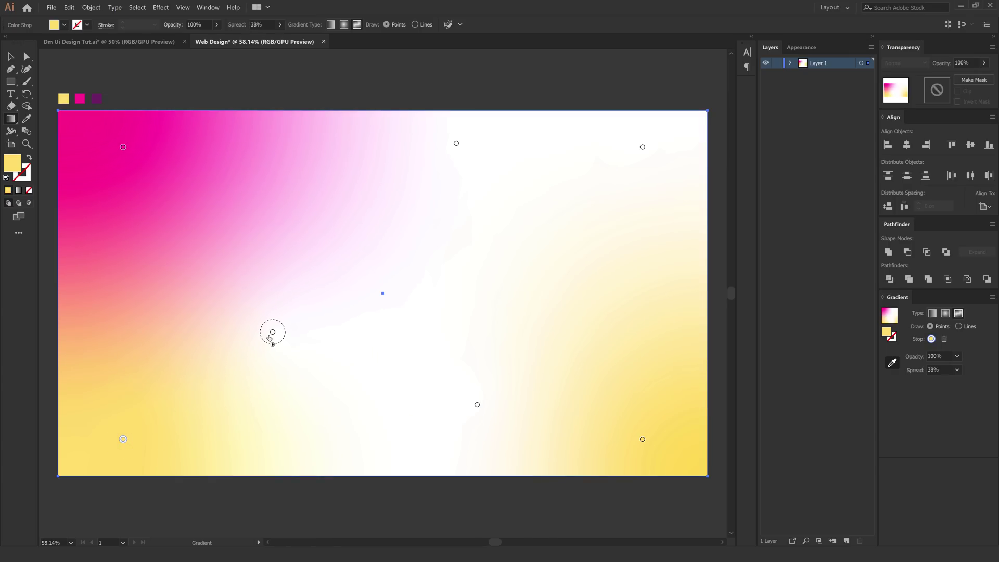
left_click_drag(273, 333, 306, 313)
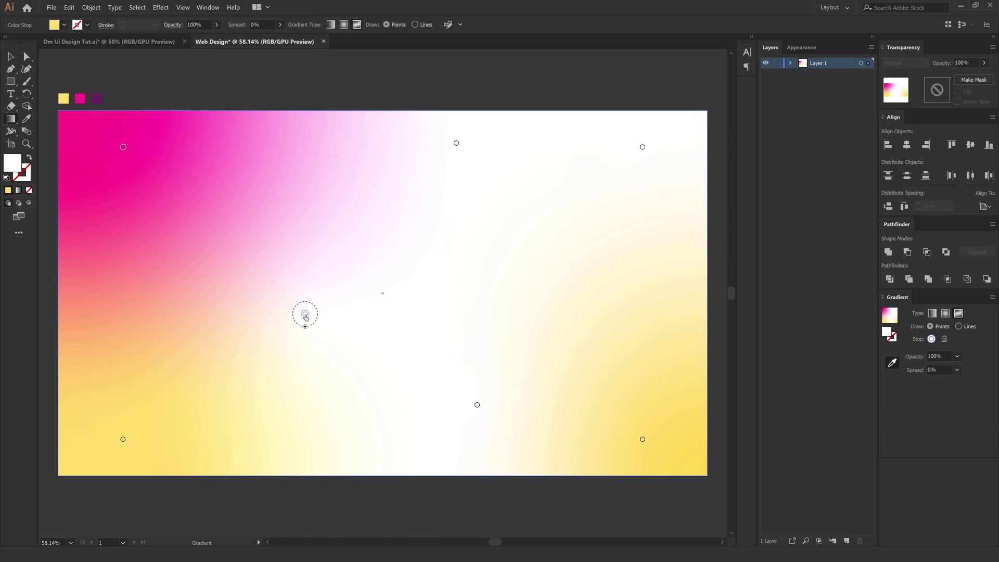
double_click(304, 314)
left_click(172, 386)
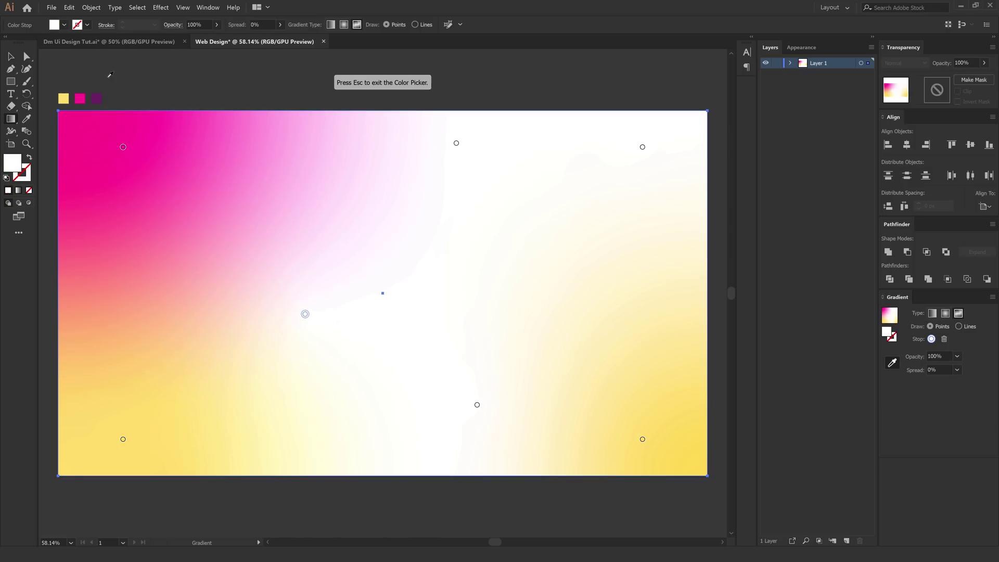
left_click(82, 99)
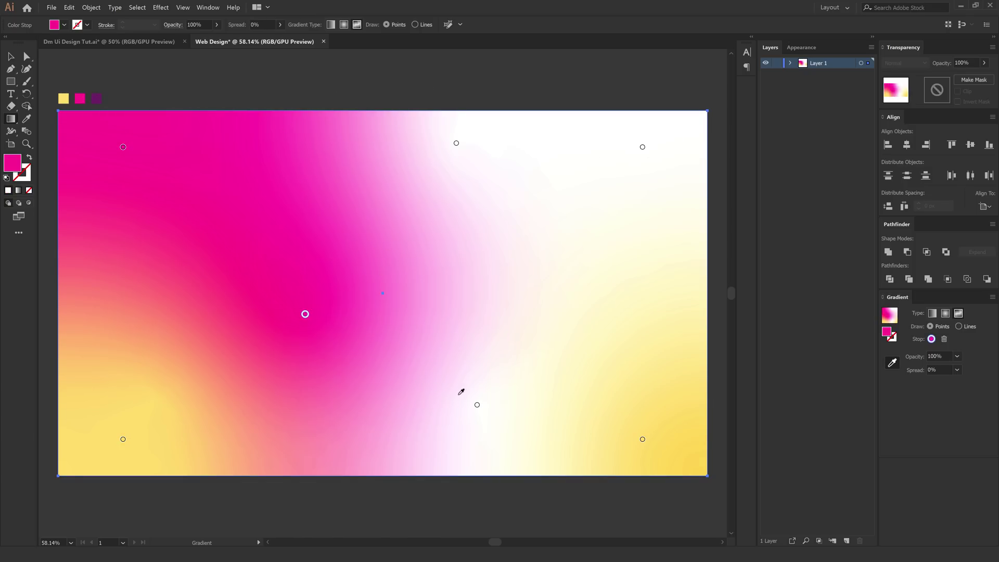
- Color the lower-middle gradient stop with the magenta swatch square
left_click(478, 407)
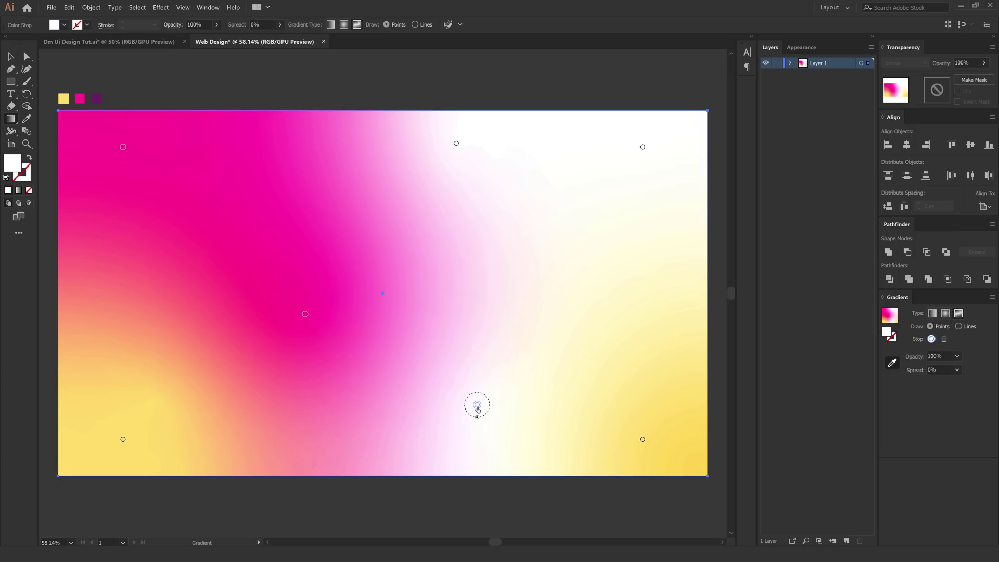
double_click(478, 407)
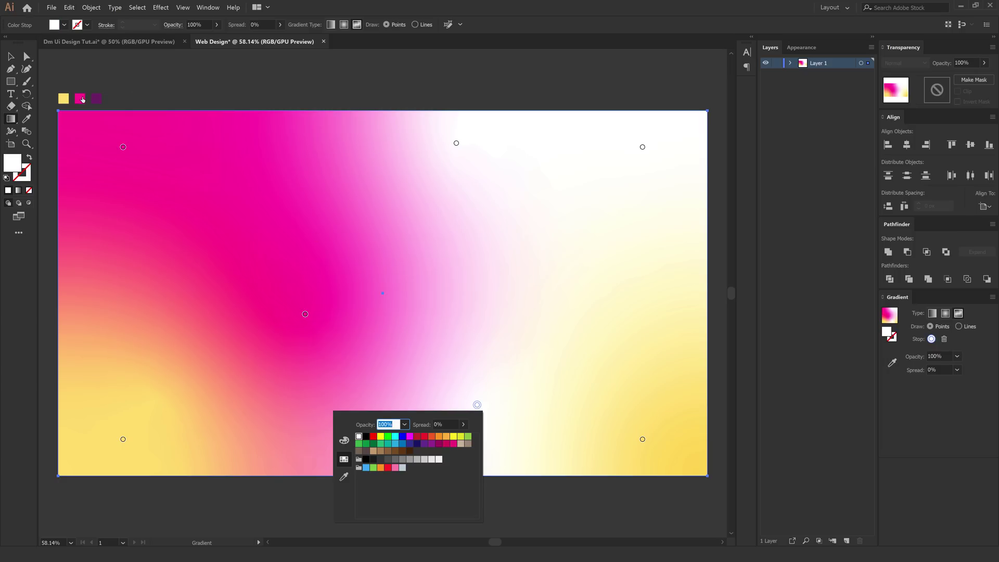
left_click(343, 476)
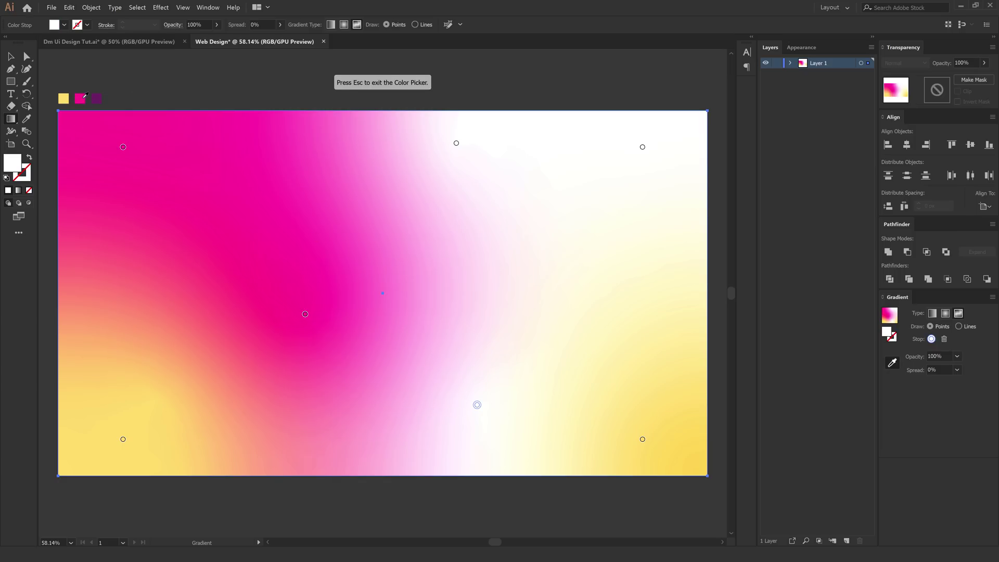
left_click(82, 98)
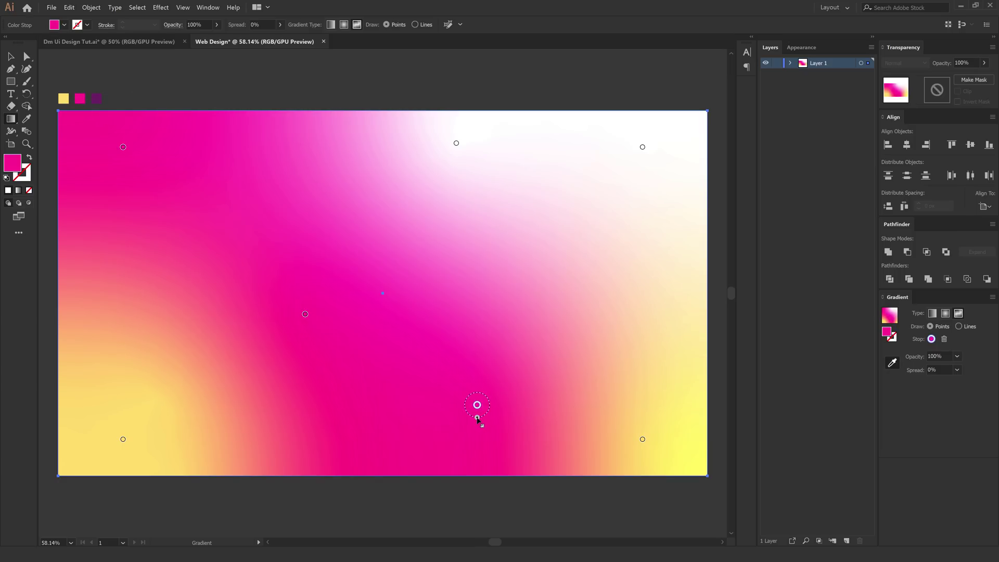
left_click_drag(478, 419, 491, 420)
- Color the rectangle's lower-right gradient stop with the dark purple swatch square
double_click(644, 441)
left_click(643, 441)
double_click(643, 441)
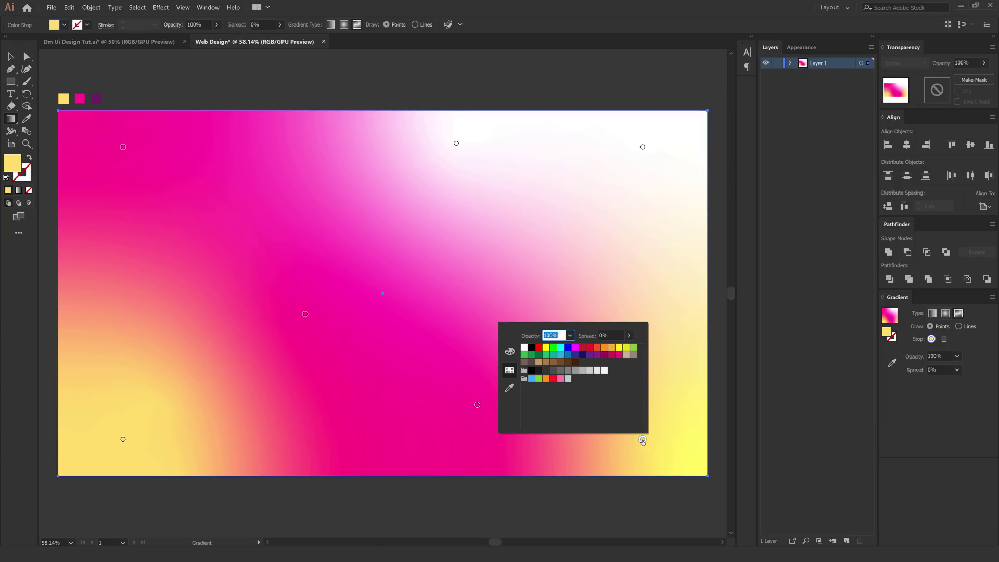
left_click(509, 388)
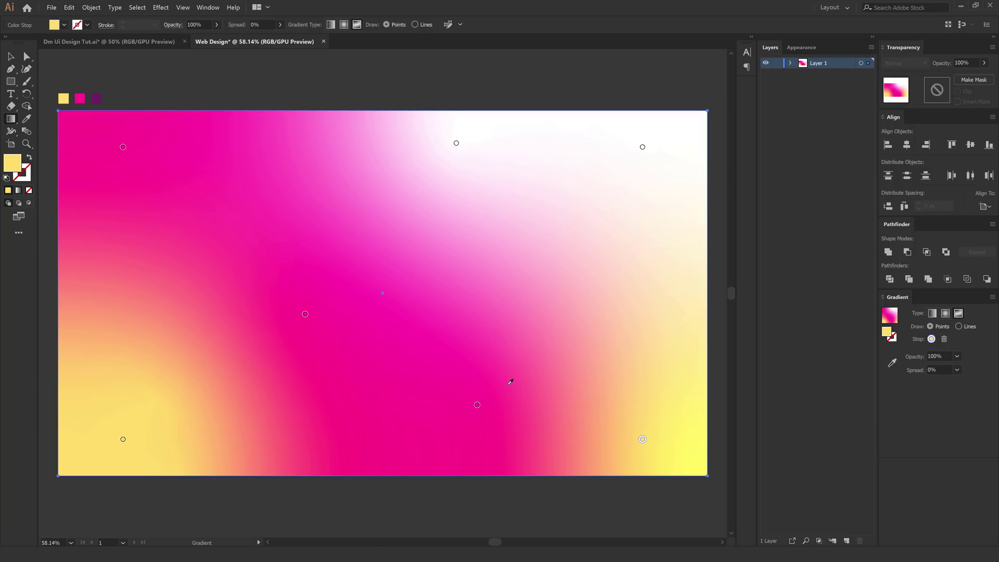
left_click(97, 99)
- Color the upper-right gradient stop with the dark purple swatch square
left_click(643, 147)
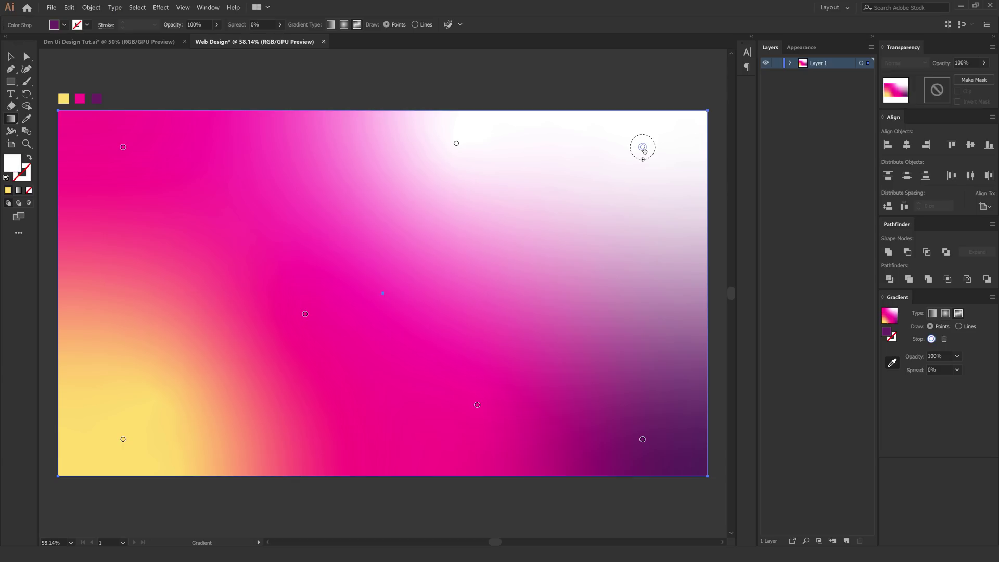
double_click(643, 148)
left_click(510, 219)
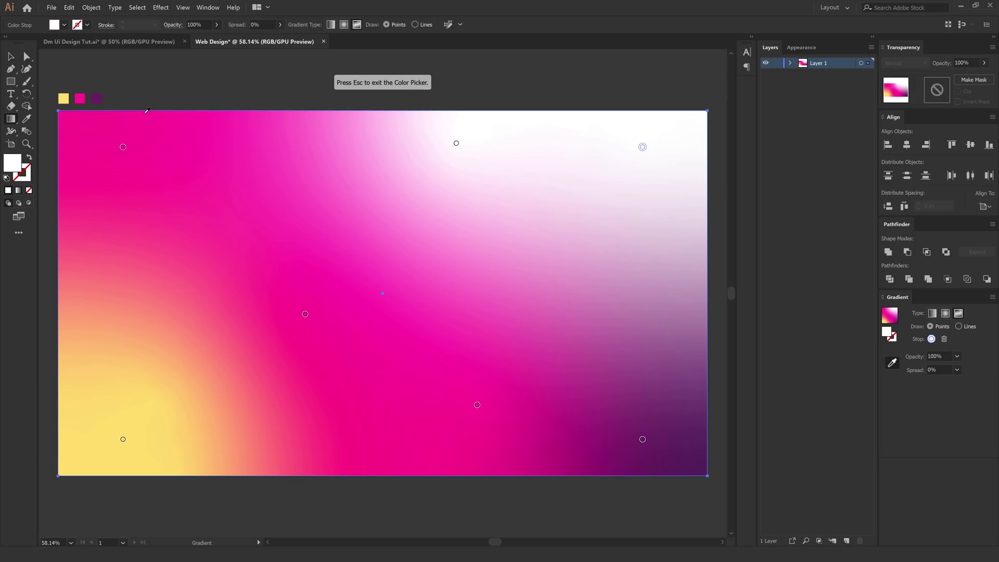
left_click(96, 98)
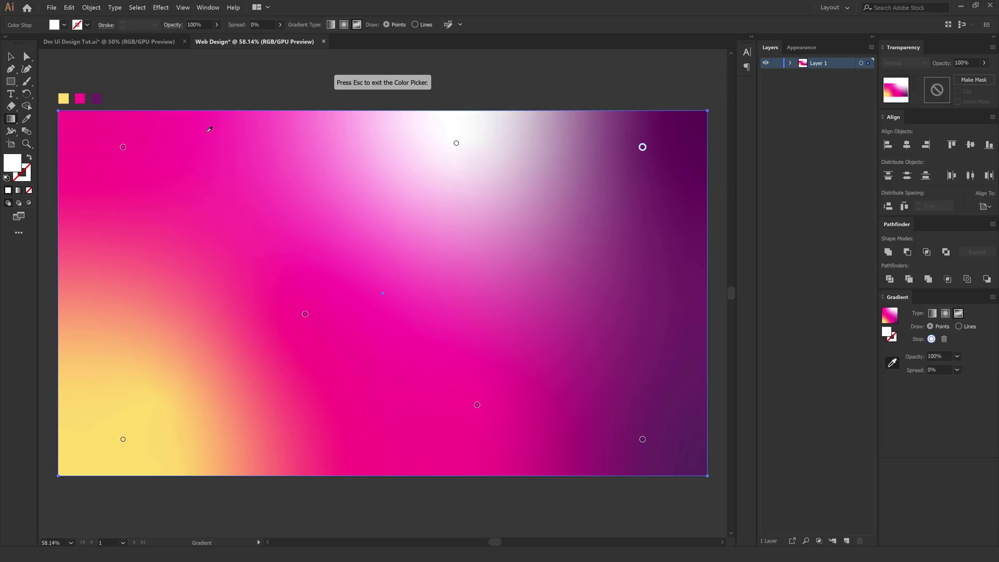
- Color the upper-middle gradient stop with the dark purple swatch square and move it slightly to the right
left_click(457, 144)
double_click(457, 144)
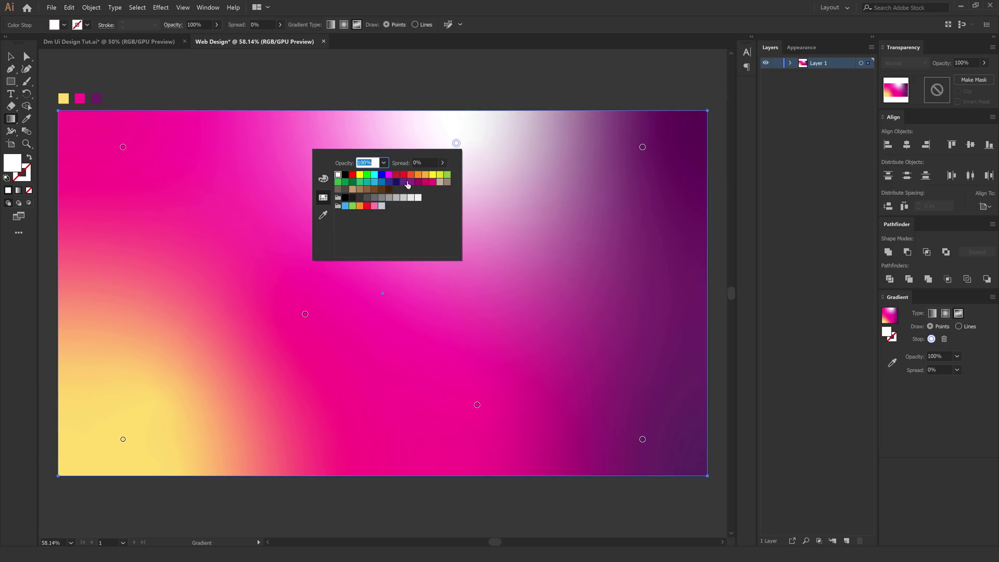
left_click(324, 213)
left_click(94, 98)
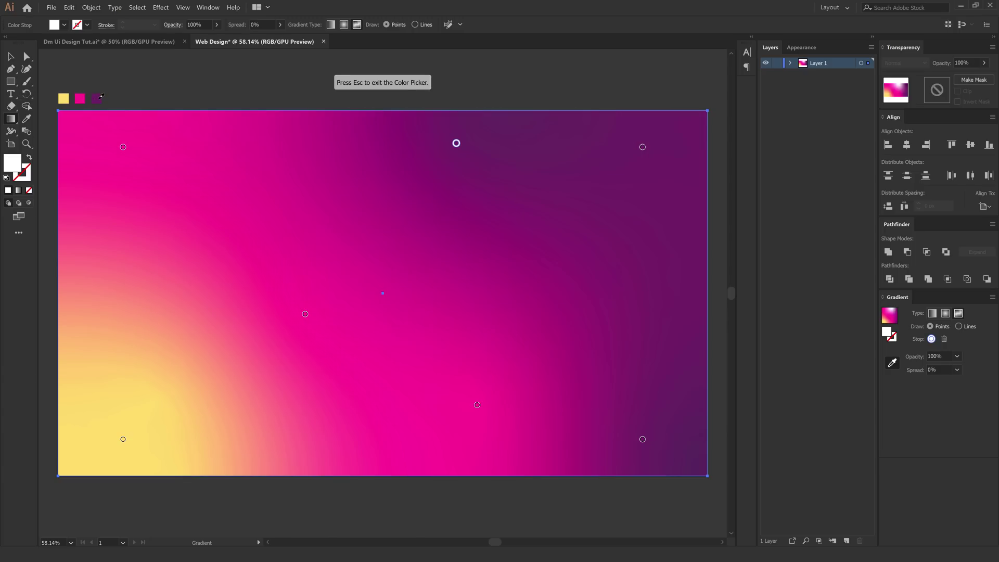
left_click_drag(456, 144, 490, 144)
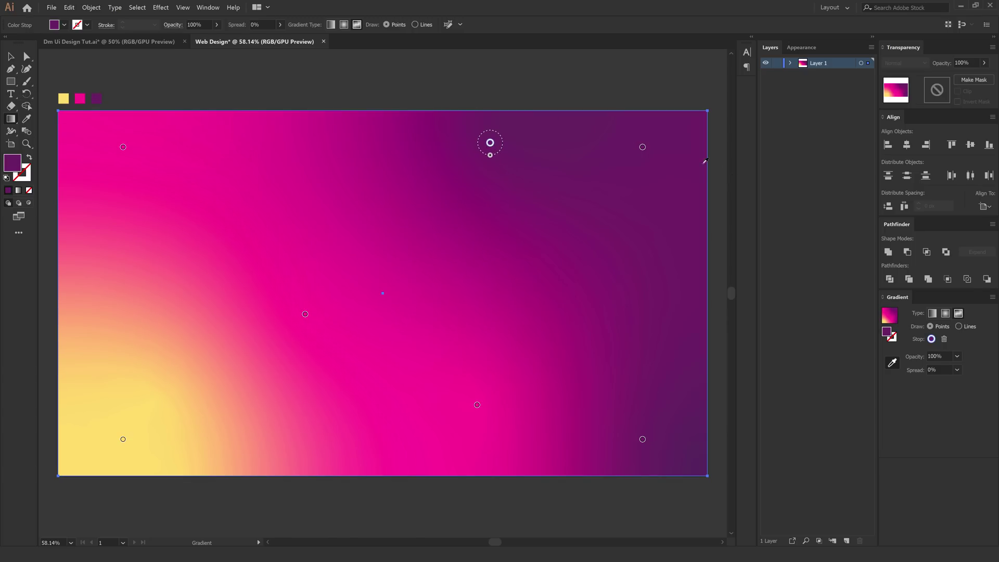
- Move the upper-right gradient stop slightly down and recolor the upper-left stop to a redder pink
left_click_drag(642, 147, 648, 196)
left_click(123, 147)
left_click(123, 147)
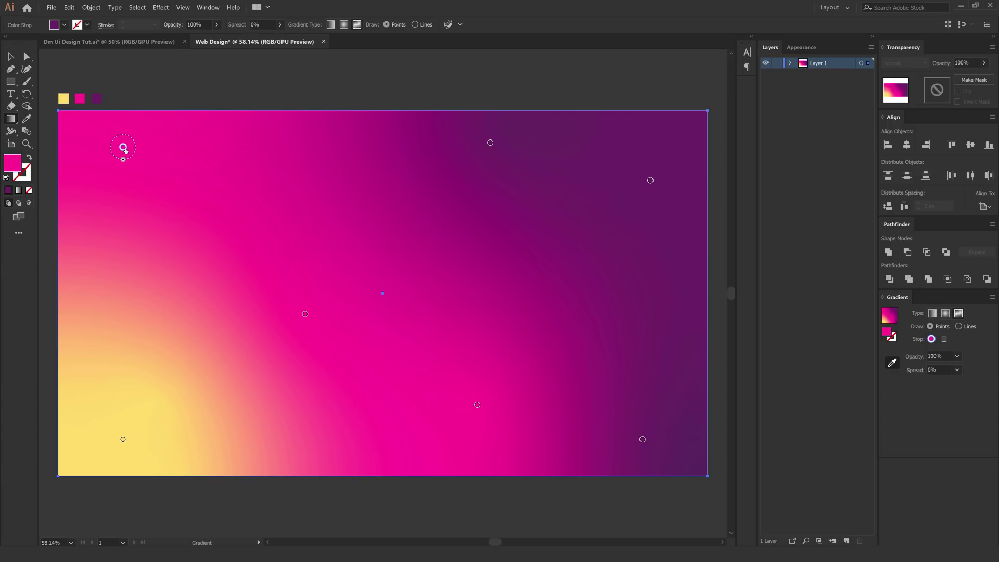
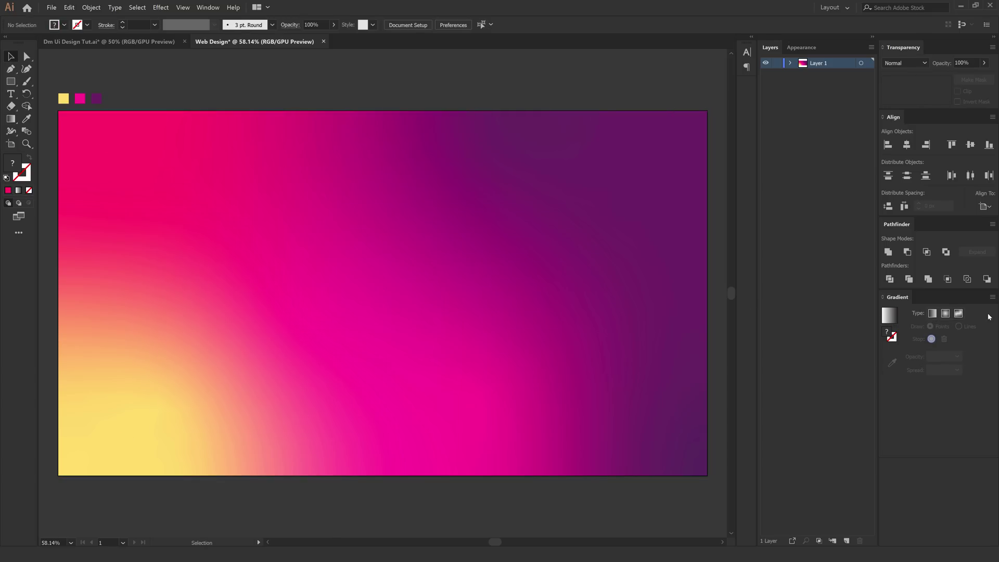
- Duplicate the gradient rectangle to the right of the artboard and change the copy's fill to a linear gradient
scroll(348, 278, "down", 2)
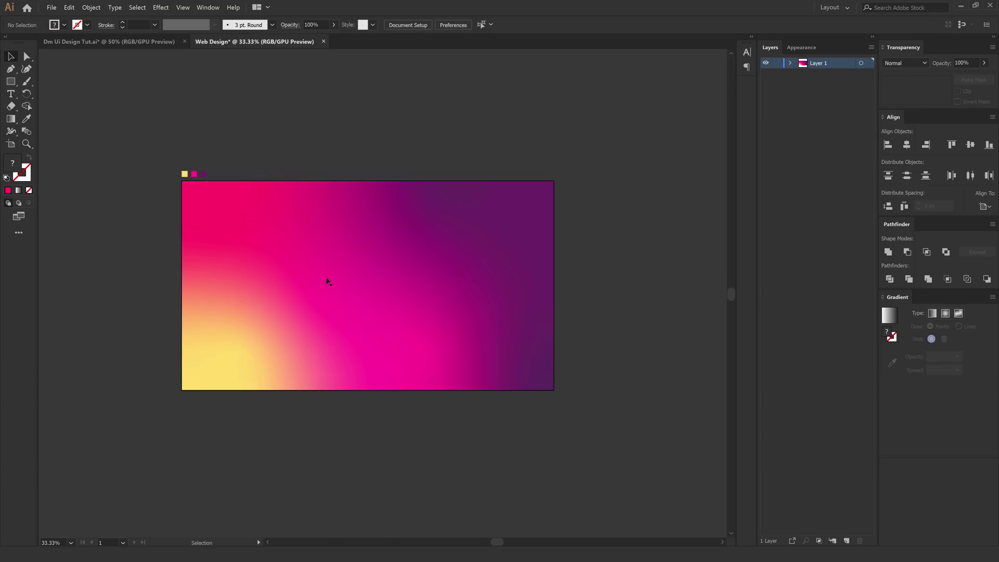
scroll(330, 279, "right", 3)
scroll(250, 226, "down", 1)
left_click(205, 226)
left_click_drag(234, 240, 405, 245)
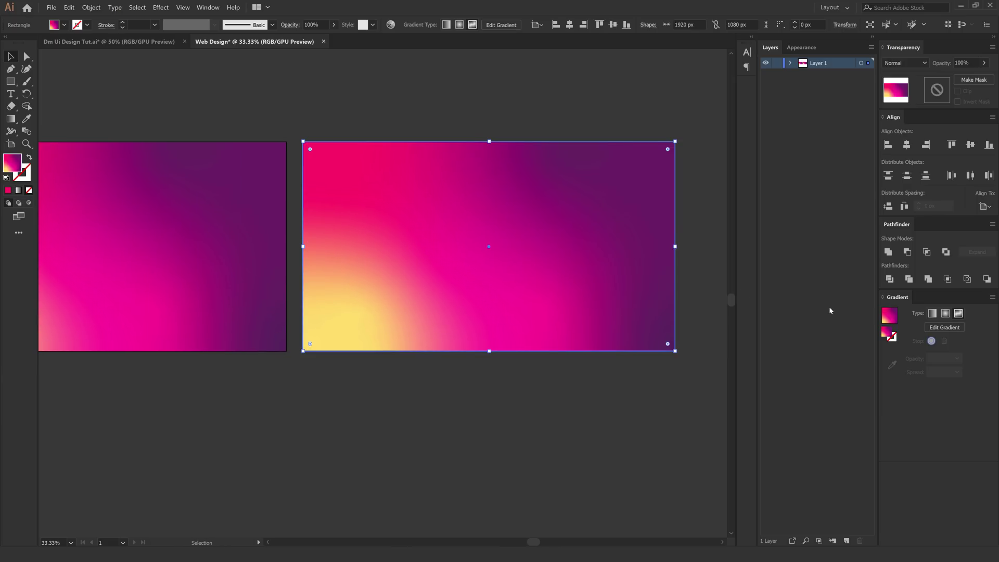
left_click(933, 313)
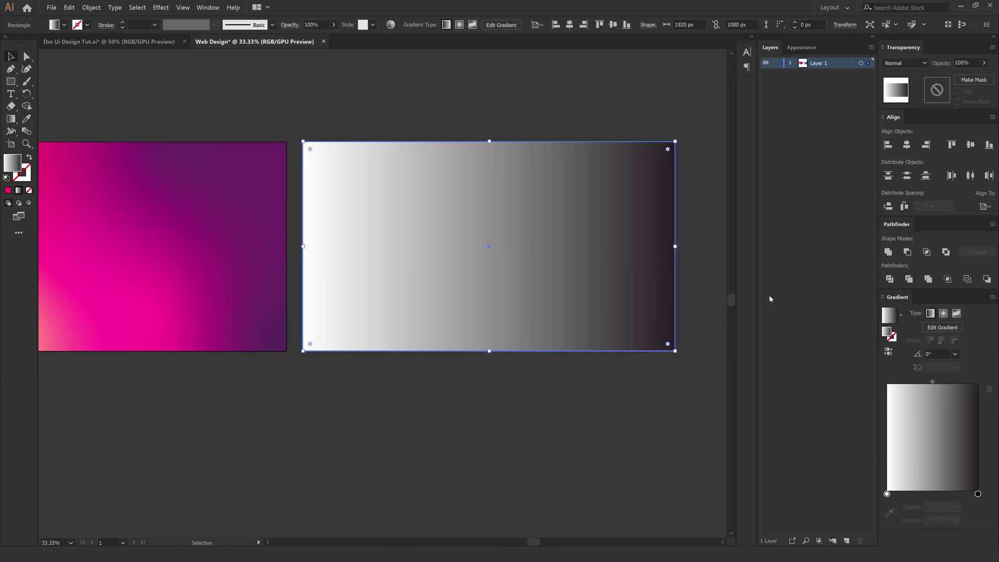
- Add a middle stop to the copy's linear gradient and color its starting stop with the yellow swatch square
left_click(932, 494)
left_click(888, 494)
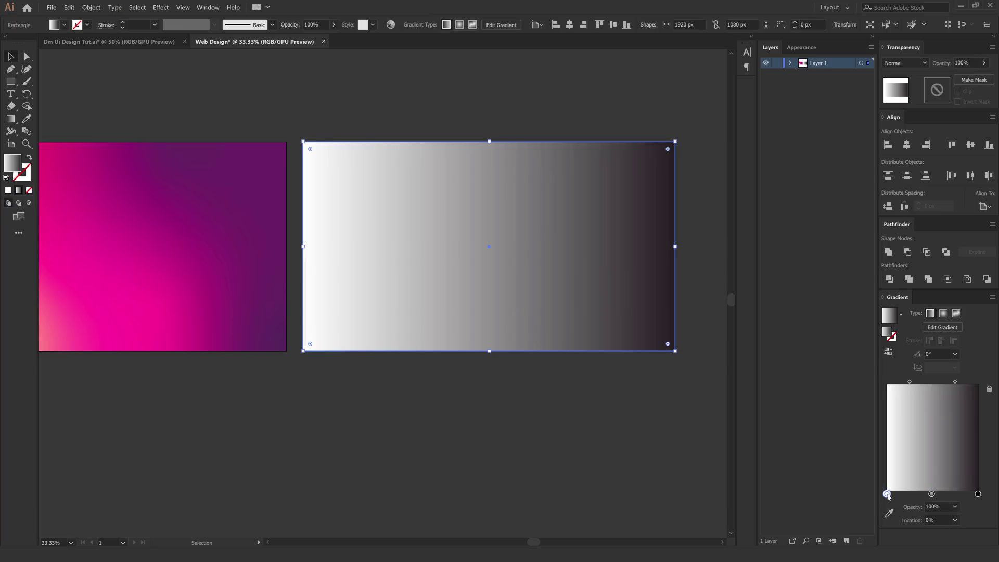
double_click(888, 494)
left_click(890, 514)
left_click_drag(166, 154, 383, 183)
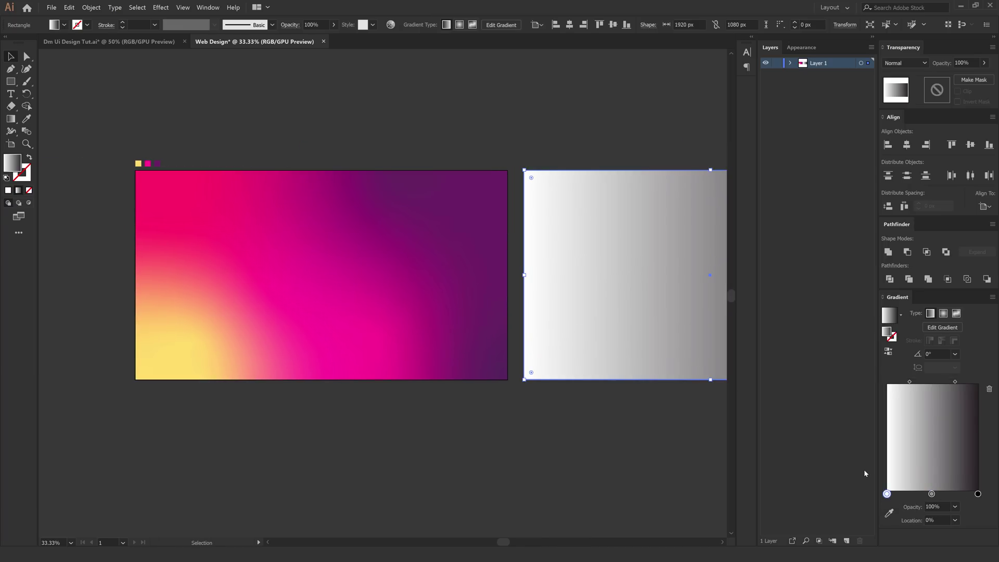
left_click(139, 164)
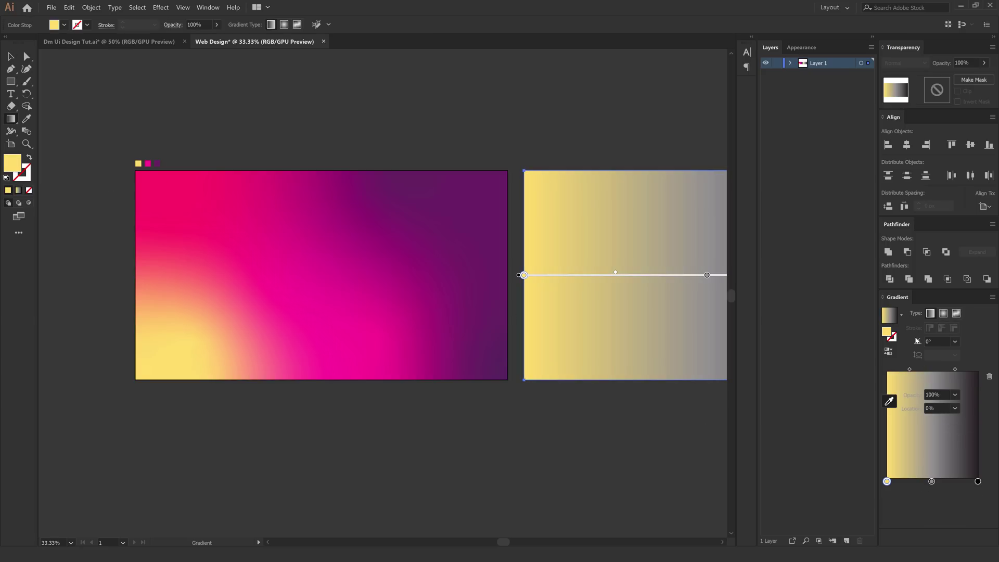
- Float the gradient settings above the artwork and color the linear gradient's middle stop with the magenta swatch square
left_click_drag(896, 299, 598, 78)
left_click_drag(591, 228, 457, 271)
scroll(495, 267, "down", 2)
scroll(427, 263, "up", 1)
left_click(570, 154)
double_click(580, 157)
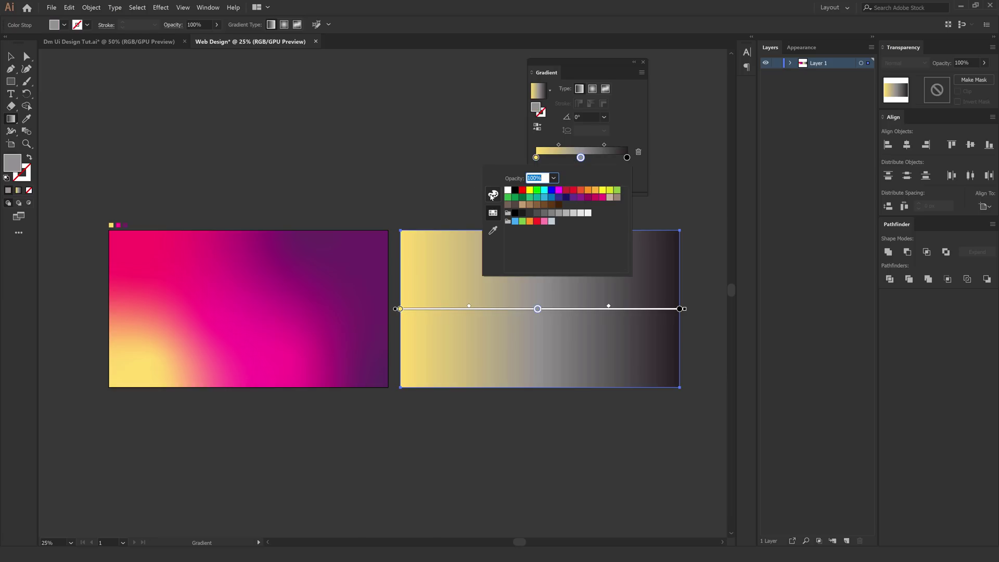
left_click(493, 194)
left_click(492, 230)
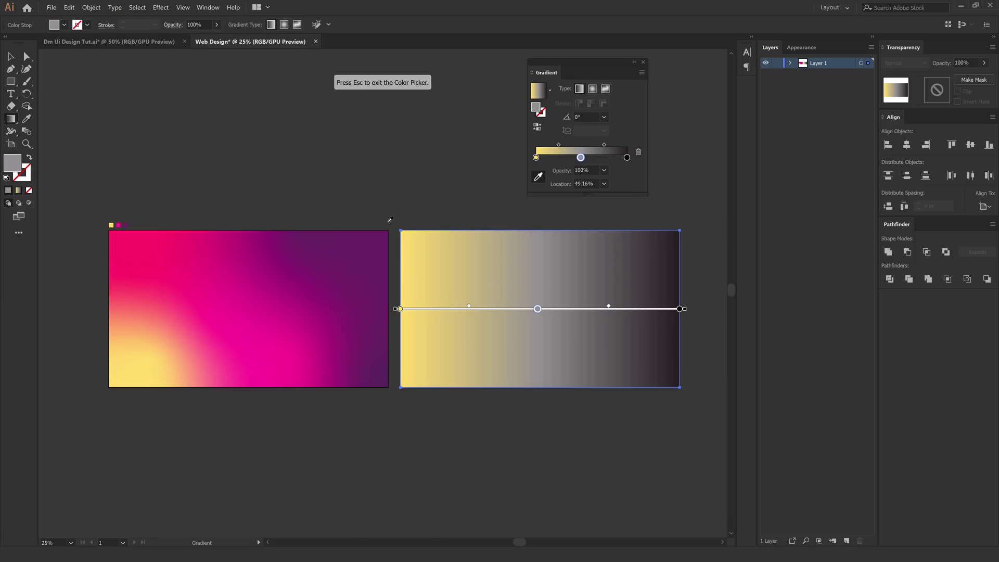
left_click(119, 225)
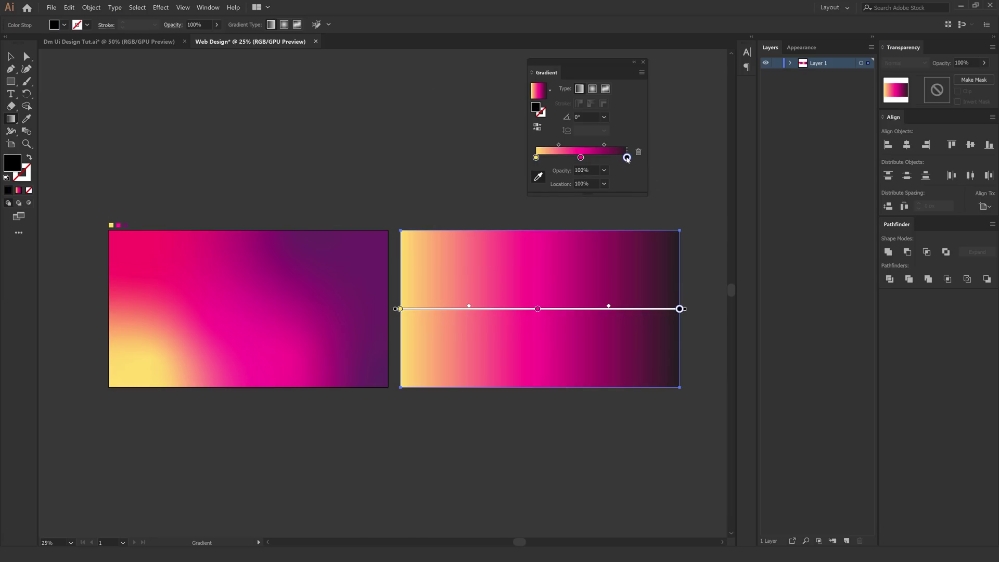
- Color the linear gradient's end stop with the dark purple swatch square
double_click(627, 157)
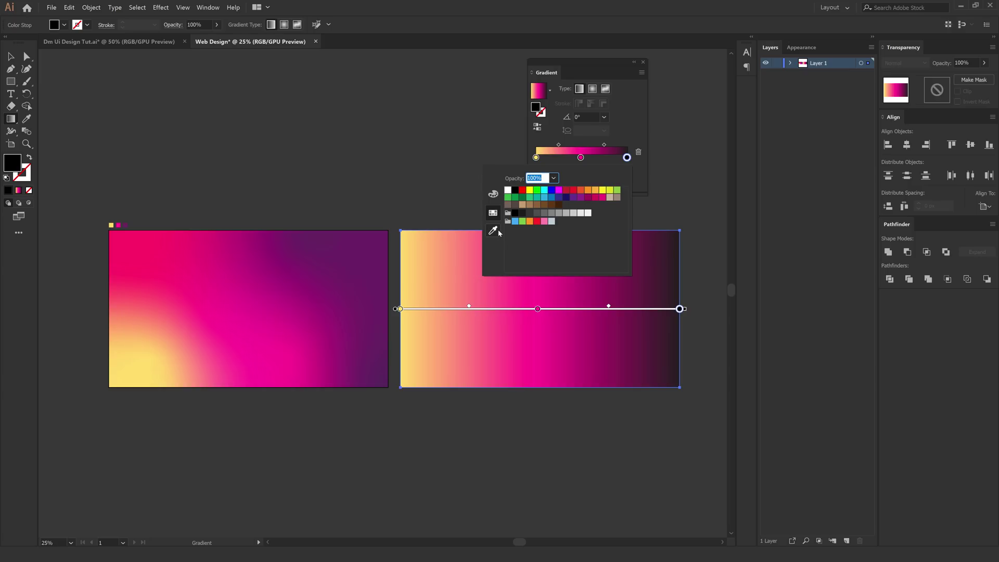
left_click(492, 230)
left_click(126, 225)
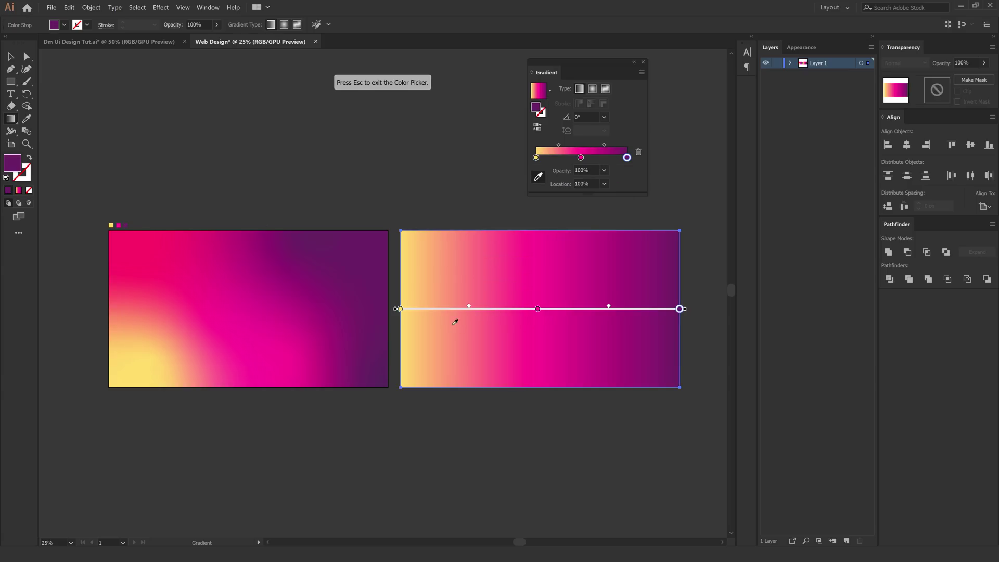
key("Escape")
- Tilt the linear gradient to about 24.3°, place its magenta stop at about 45%, and shift the magenta-to-purple midpoint toward magenta
left_click_drag(386, 315, 367, 316)
left_click_drag(661, 308, 635, 194)
mouse_move(600, 217)
left_mouse_down()
mouse_move(627, 276)
mouse_move(634, 261)
mouse_move(601, 287)
mouse_move(694, 237)
mouse_move(670, 251)
left_mouse_up()
left_click_drag(529, 314, 519, 319)
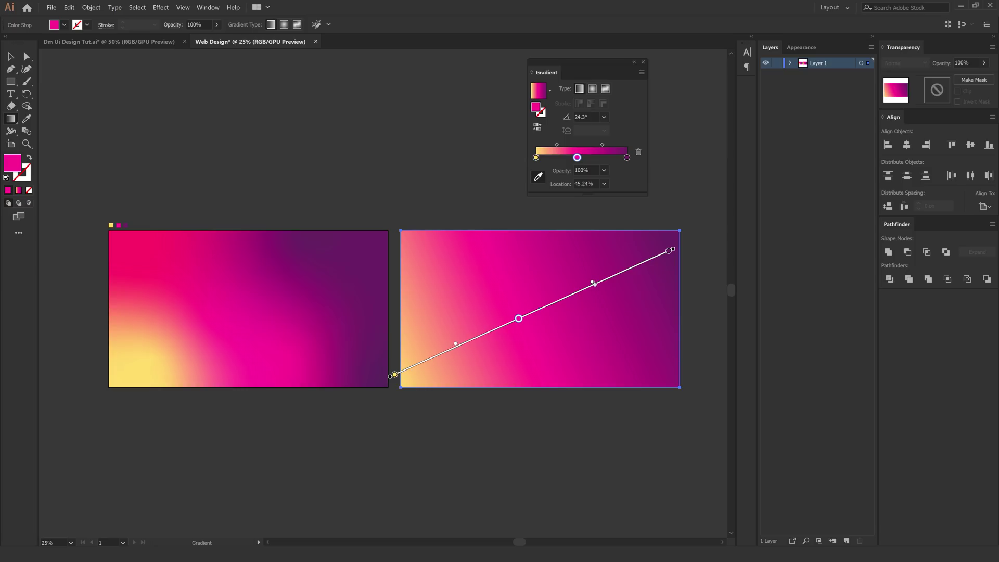
left_click_drag(571, 293, 571, 292)
- Shift the gradient line down-left, extend its purple end toward the upper-right corner, and place the magenta stop at 42.76%
left_click_drag(395, 375, 394, 375)
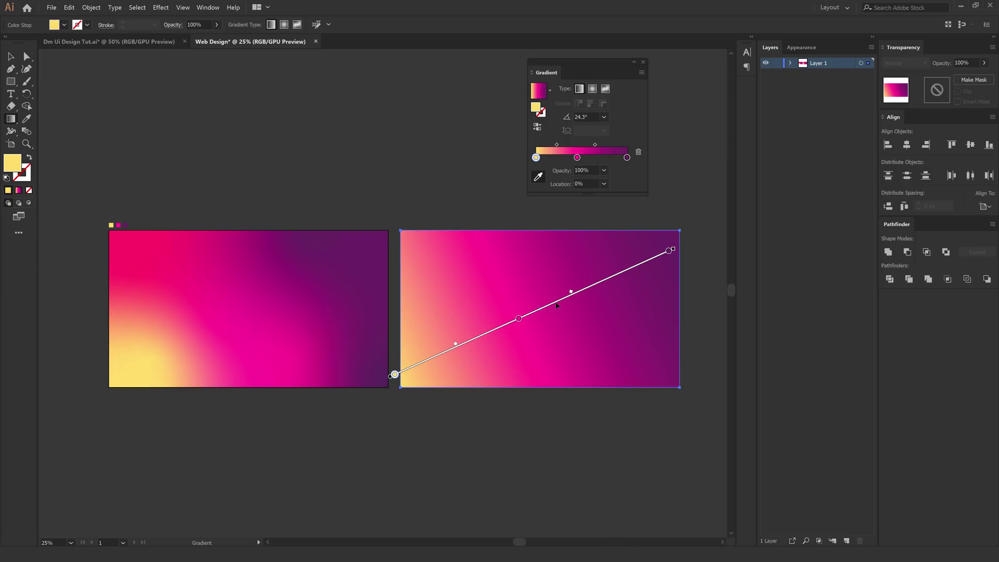
left_click_drag(556, 304, 543, 310)
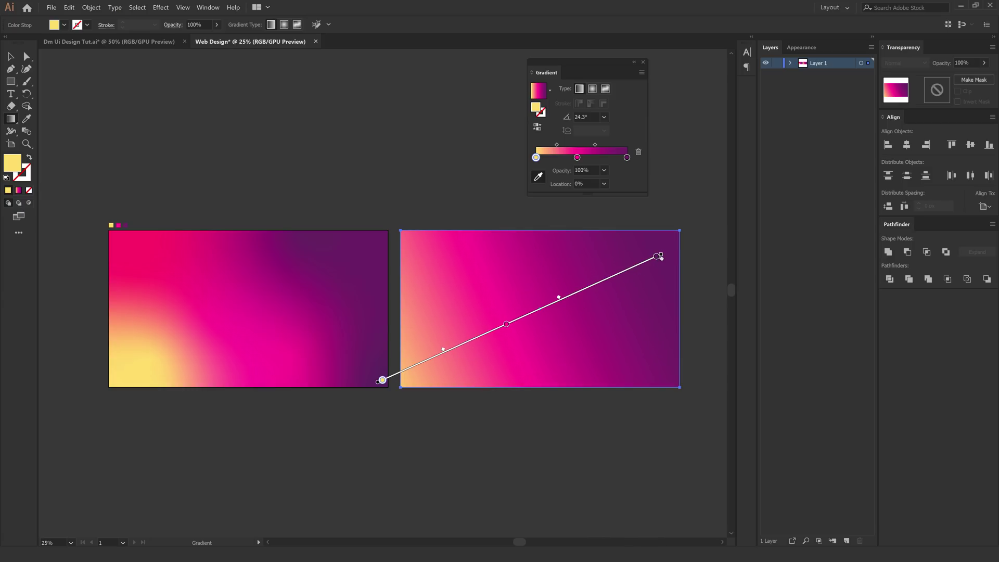
left_click_drag(658, 256, 669, 251)
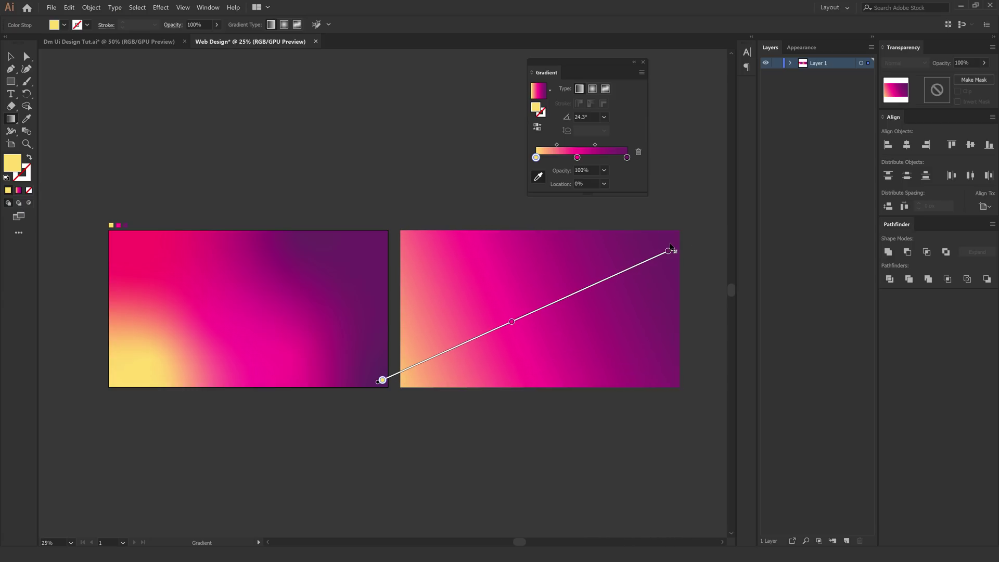
left_click_drag(514, 323, 505, 325)
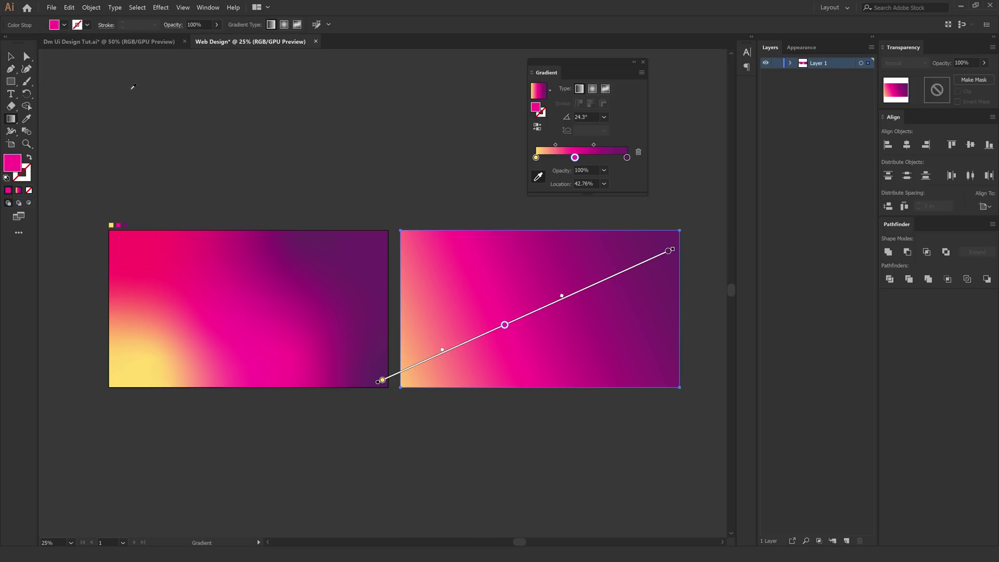
- Delete the linear gradient rectangle beside the artboard
left_click(9, 56)
left_click(627, 214)
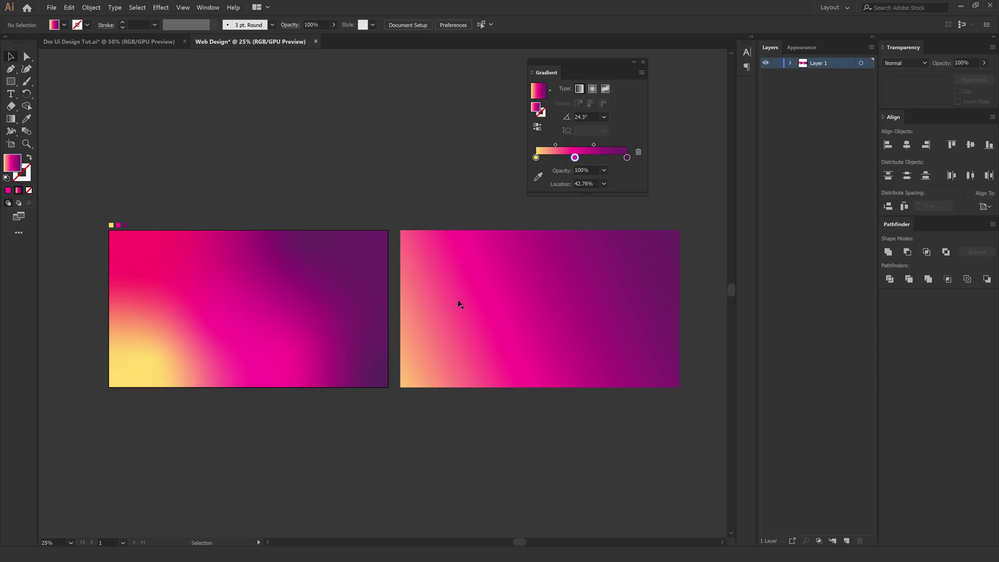
left_click(526, 311)
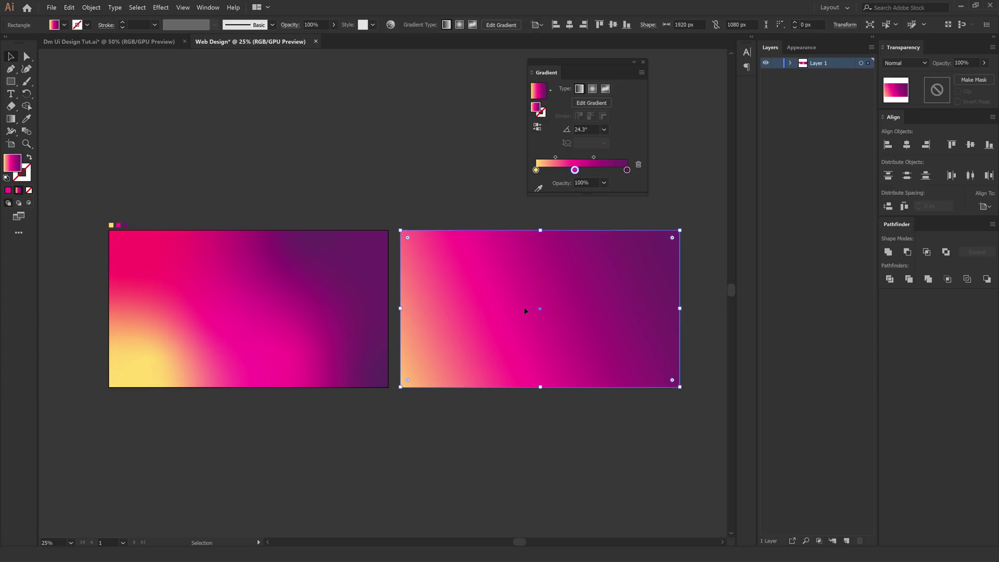
key("Delete")
- Reduce the background rectangle's yellow stop spread to 9% and move the stop slightly toward the lower-left corner
scroll(214, 304, "up", 2)
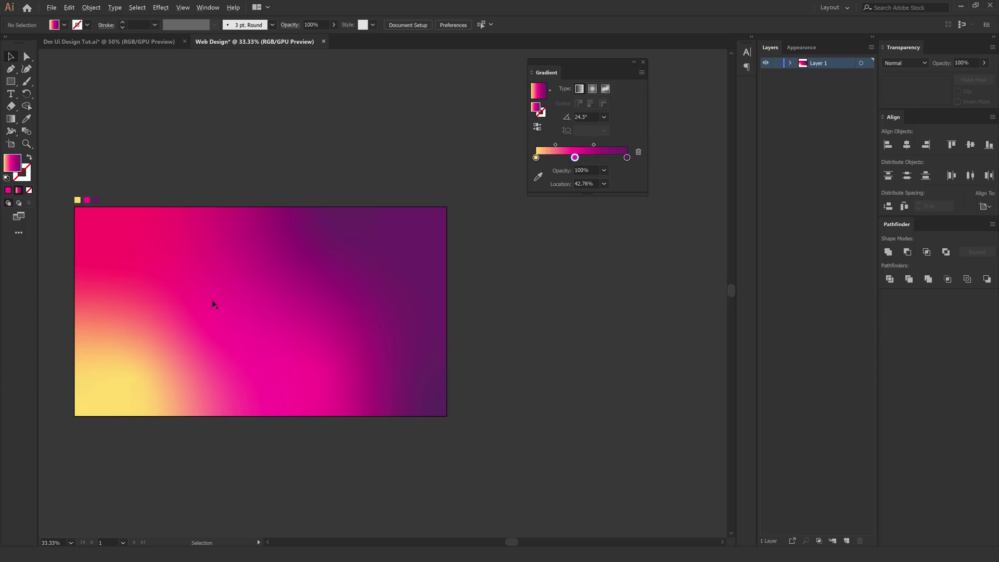
left_click_drag(208, 306, 302, 322)
left_click(229, 376)
left_click(10, 119)
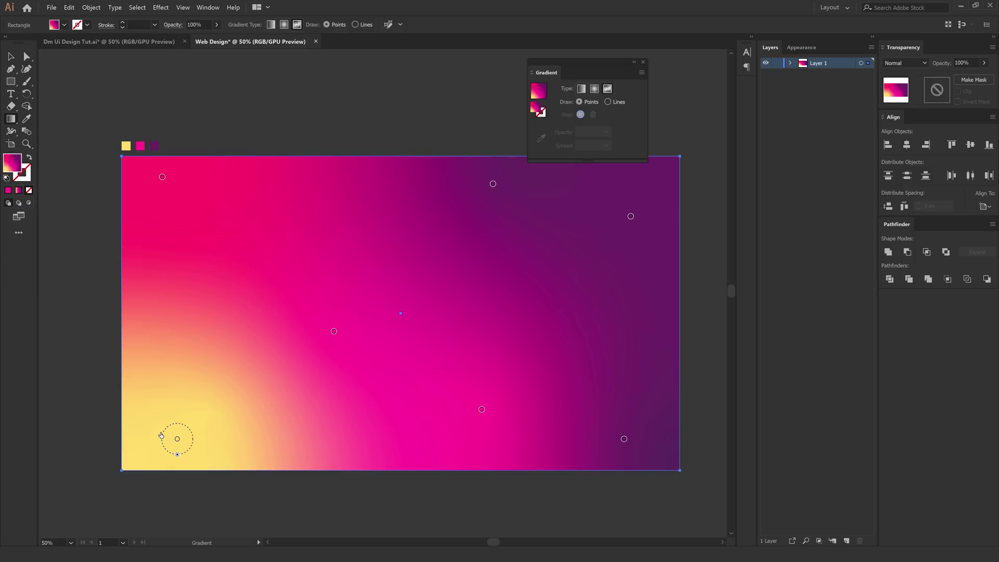
left_click(178, 440)
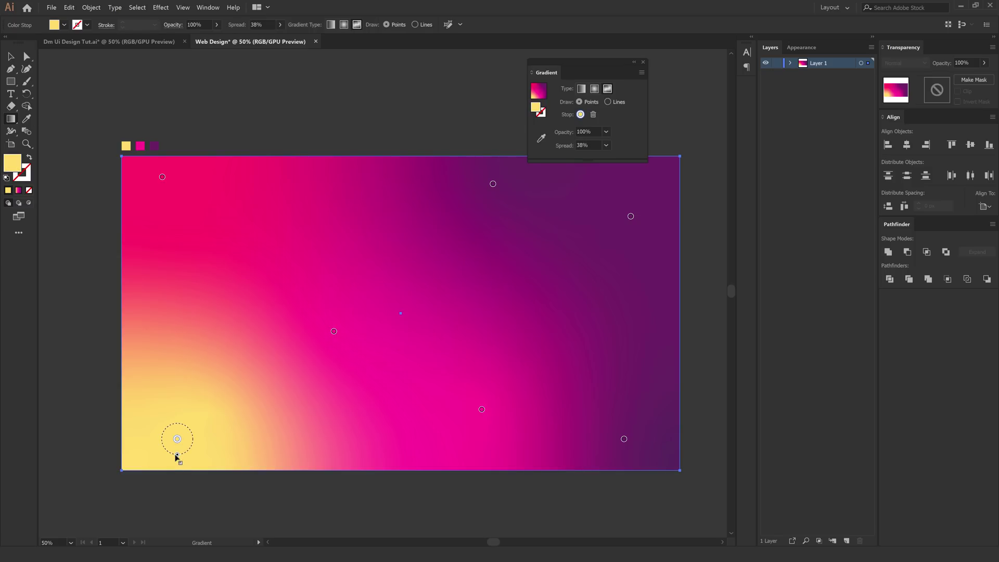
left_click_drag(177, 456, 165, 441)
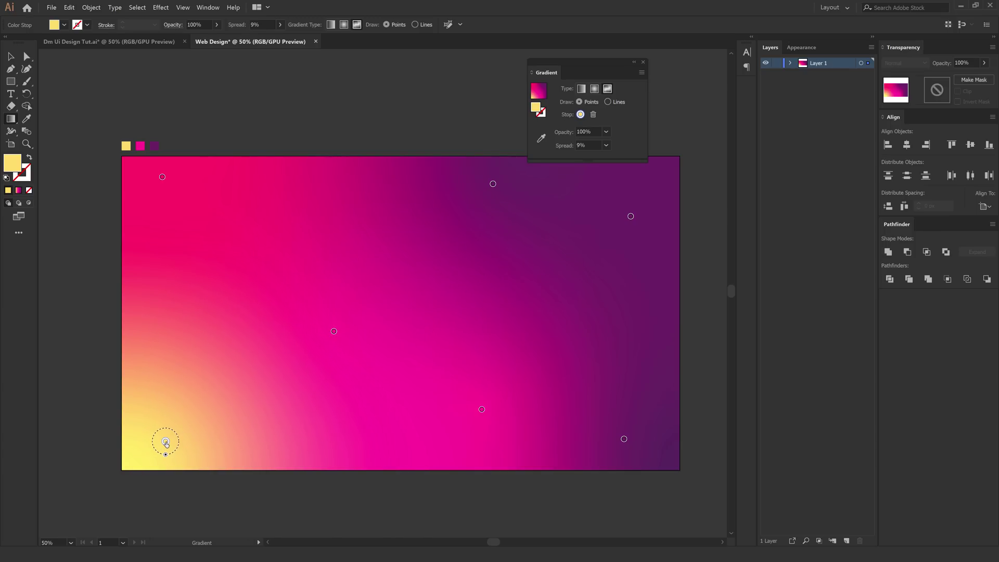
left_click(10, 56)
left_click(206, 95)
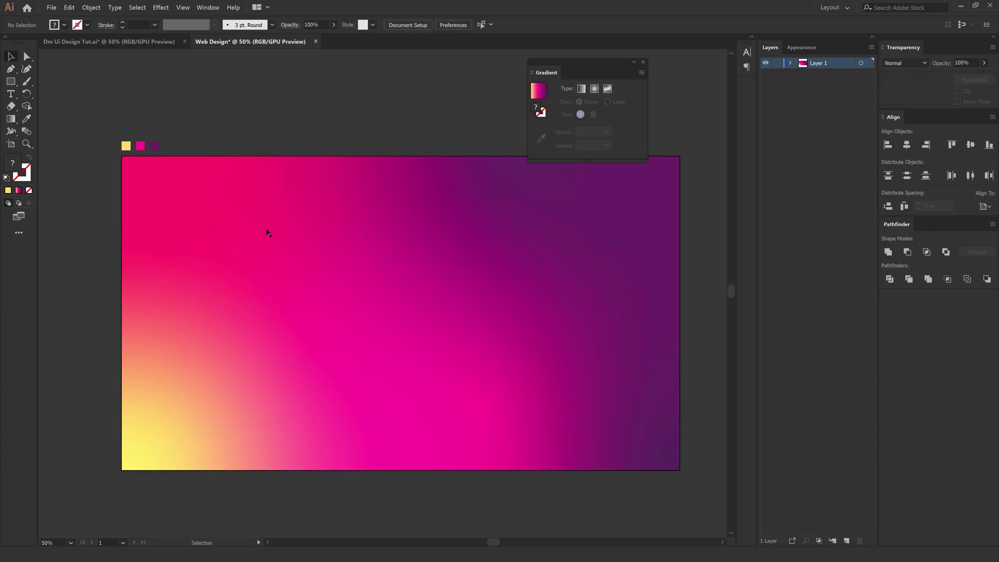
- Switch to File Explorer and place the selected portrait photo from the IMAGES folder into the Web Design document
key("alt+Tab")
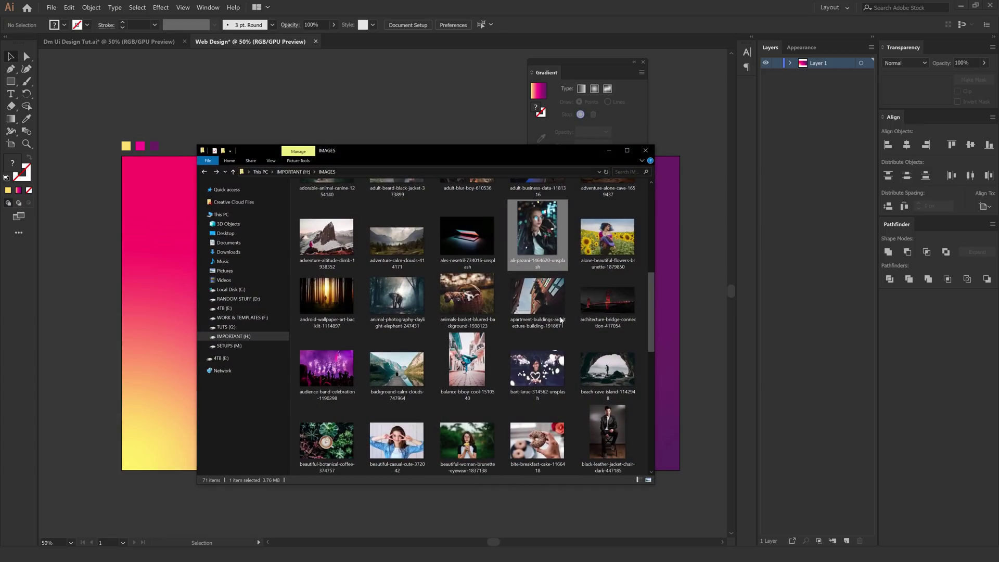
left_click_drag(539, 229, 101, 222)
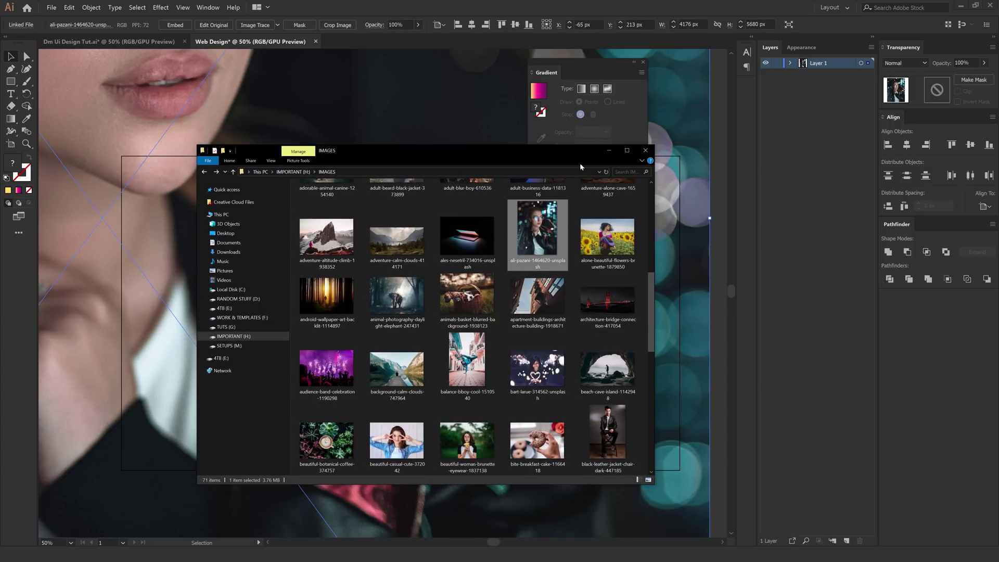
- Scale the placed portrait photo down to about 394 × 535 px and dock the Gradient panel below the Pathfinder panel
left_click(609, 151)
scroll(451, 439, "down", 4)
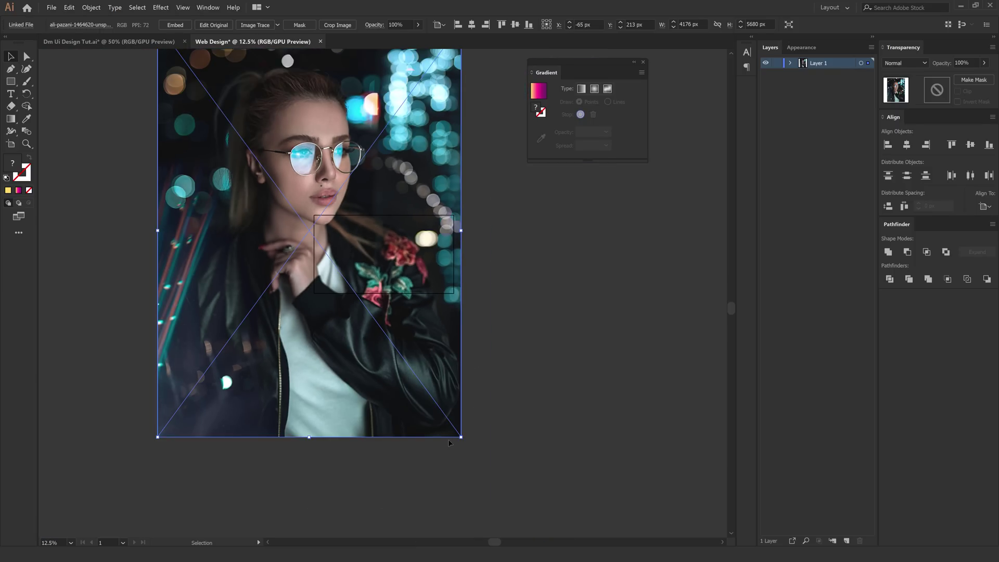
left_click_drag(461, 438, 324, 250)
scroll(383, 249, "up", 4)
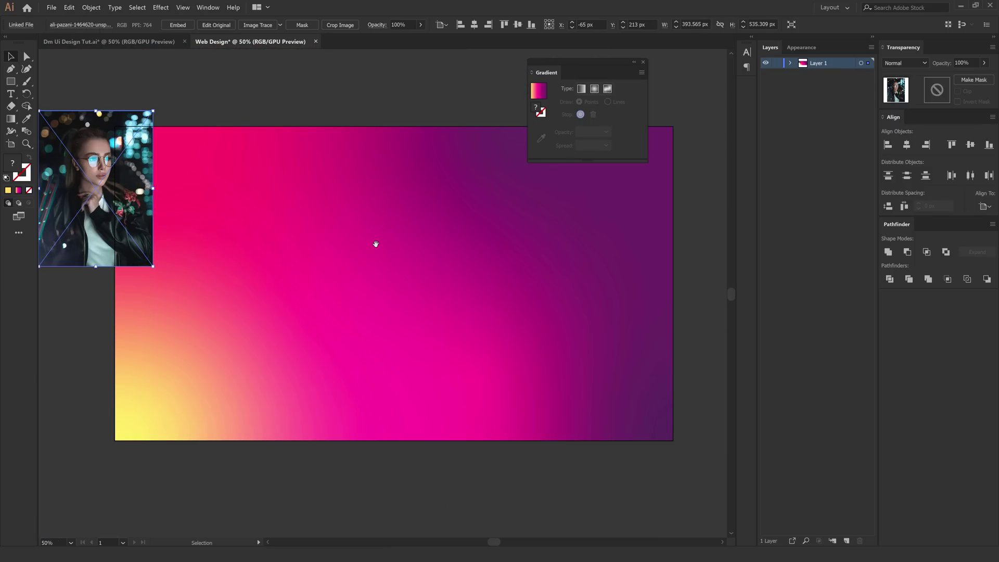
left_click_drag(399, 235, 436, 264)
left_click_drag(597, 63, 898, 296)
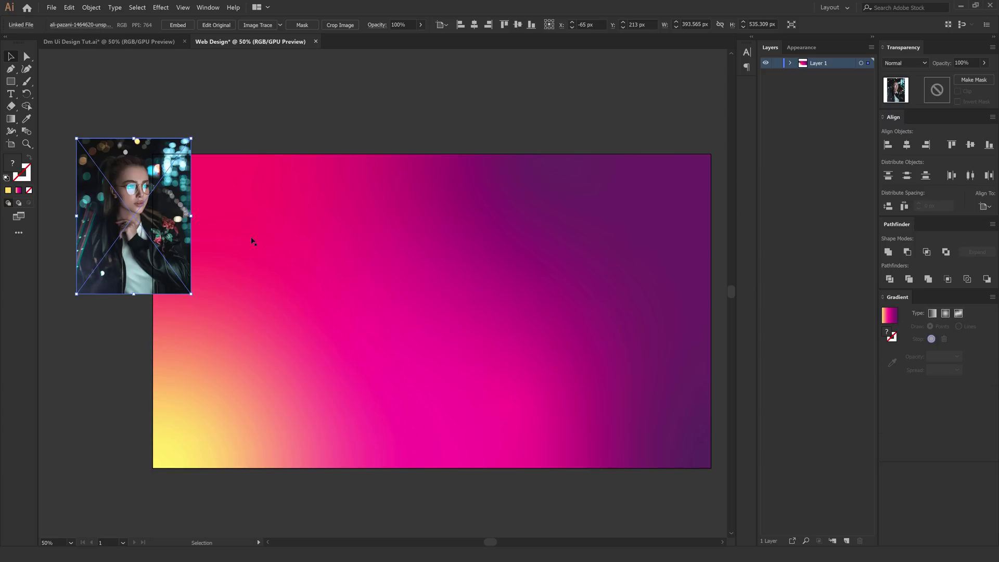
- Move the portrait photo off the artboard, beside its right edge, and enlarge it to about 783 × 1065 px
scroll(252, 239, "down", 1)
scroll(334, 255, "right", 2)
left_click_drag(113, 225, 542, 216)
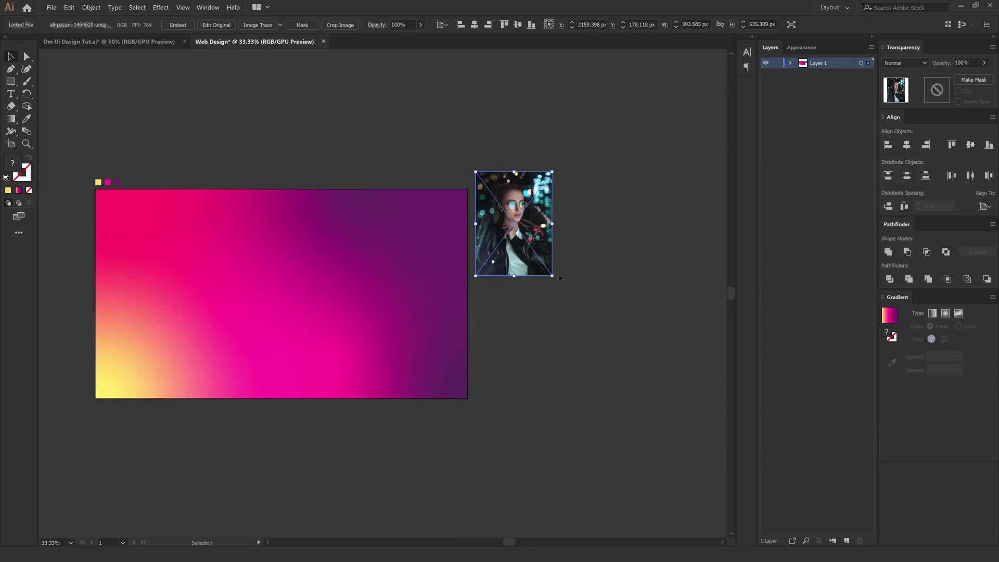
left_click_drag(553, 276, 627, 379)
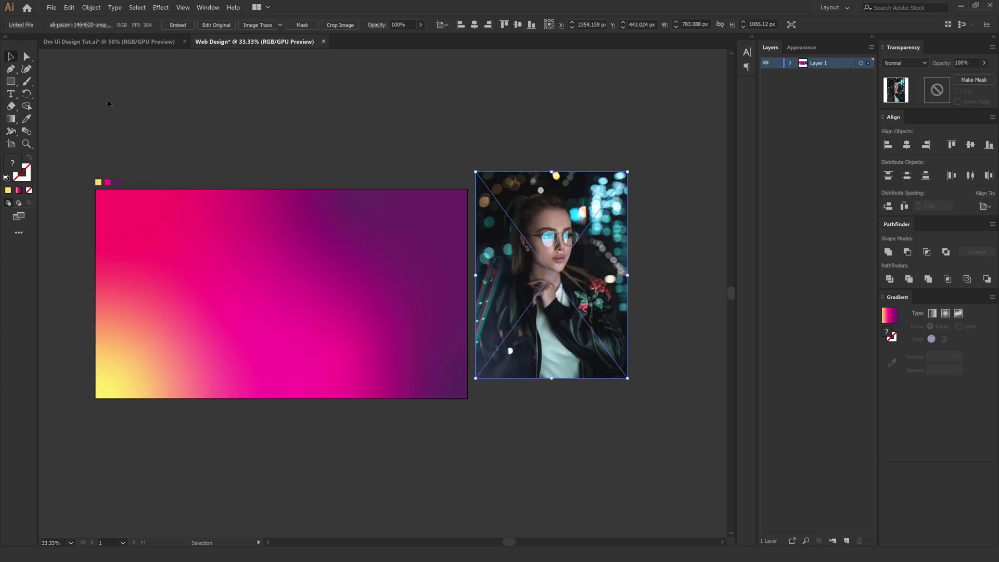
left_click(108, 99)
- Draw a closed white organic blob with a notch at its lower left on the artboard's right half, using the Curvature tool
left_click(26, 68)
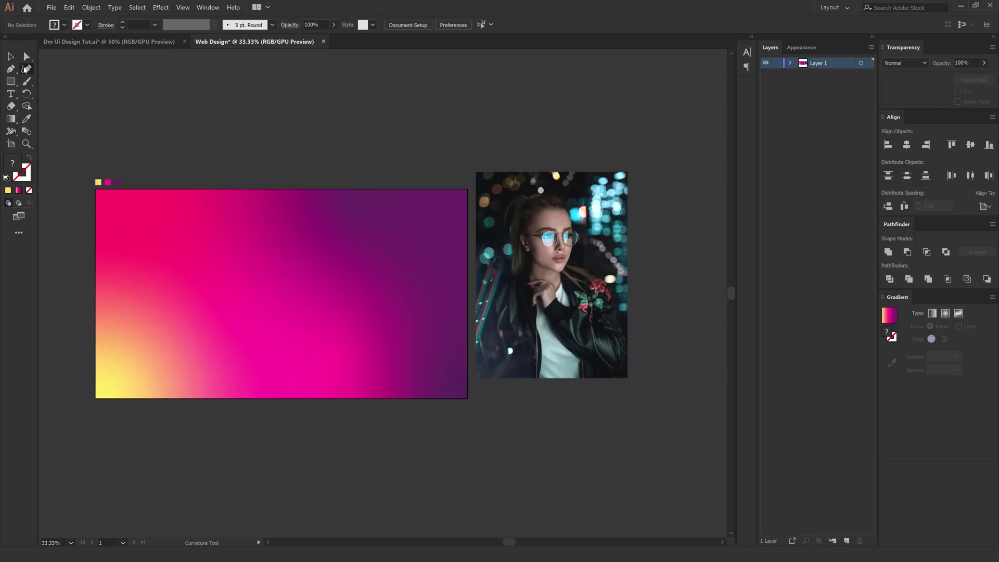
scroll(299, 274, "up", 1)
left_click_drag(299, 274, 377, 265)
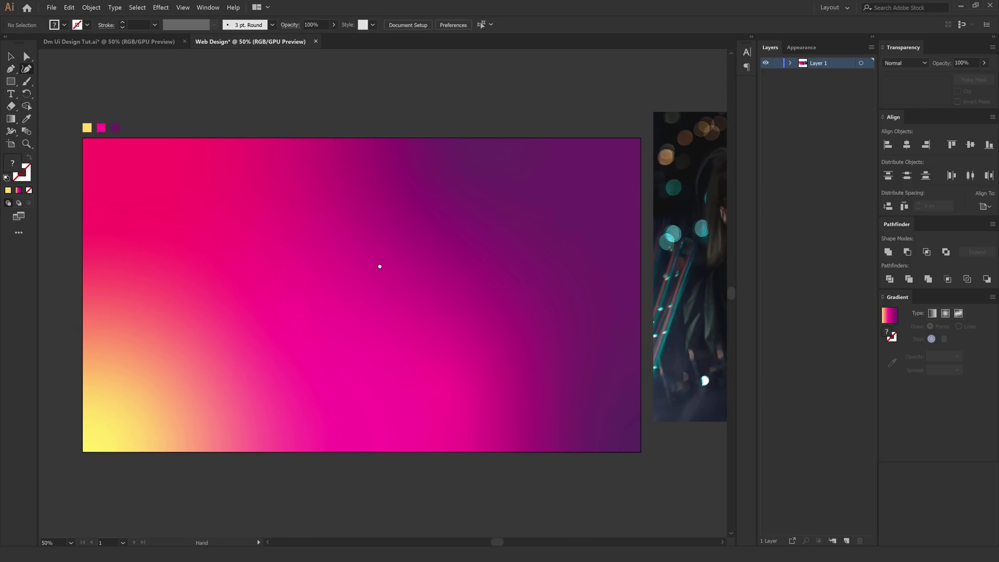
left_click(439, 241)
left_click(407, 289)
left_click(432, 321)
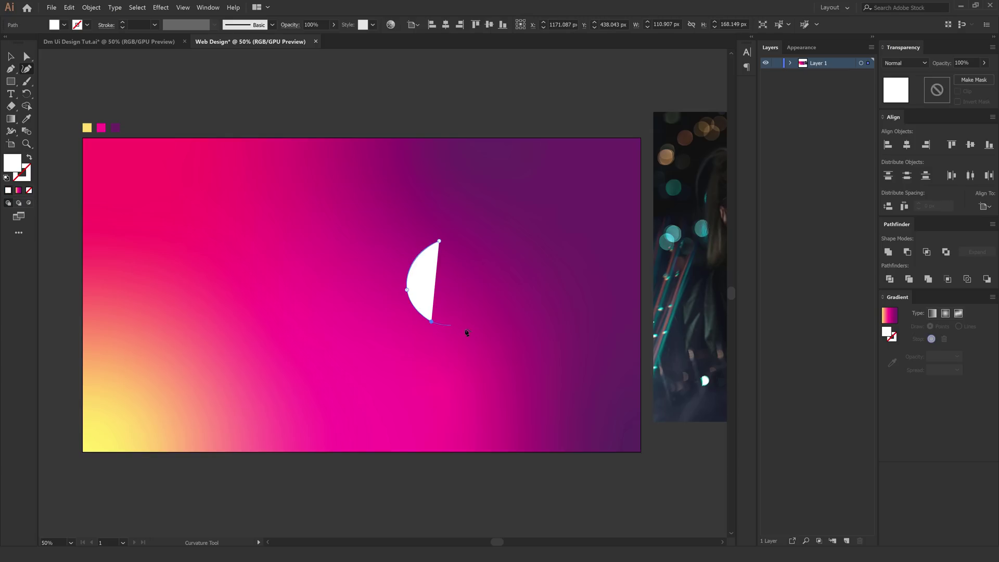
left_click(472, 324)
left_click(449, 377)
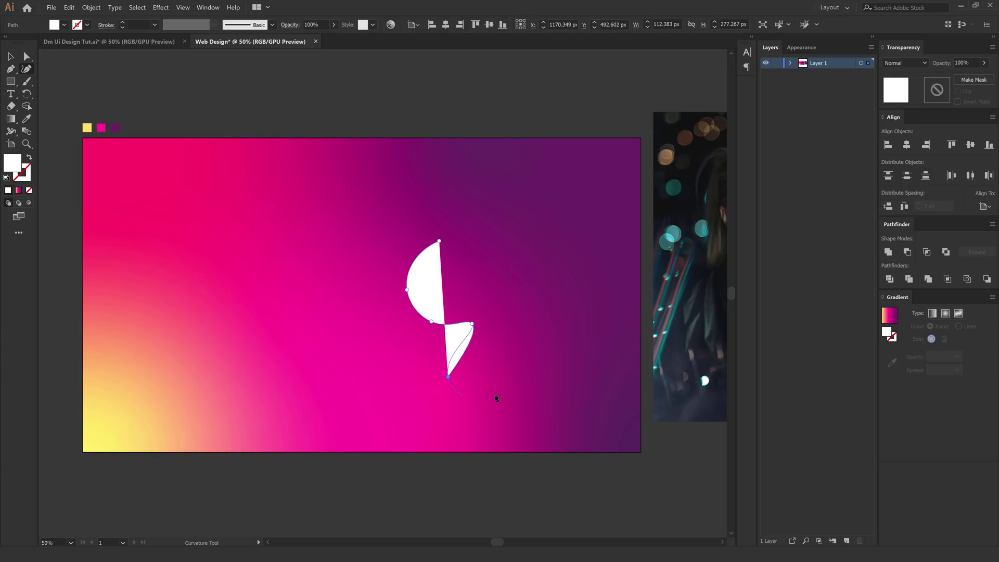
left_click(523, 382)
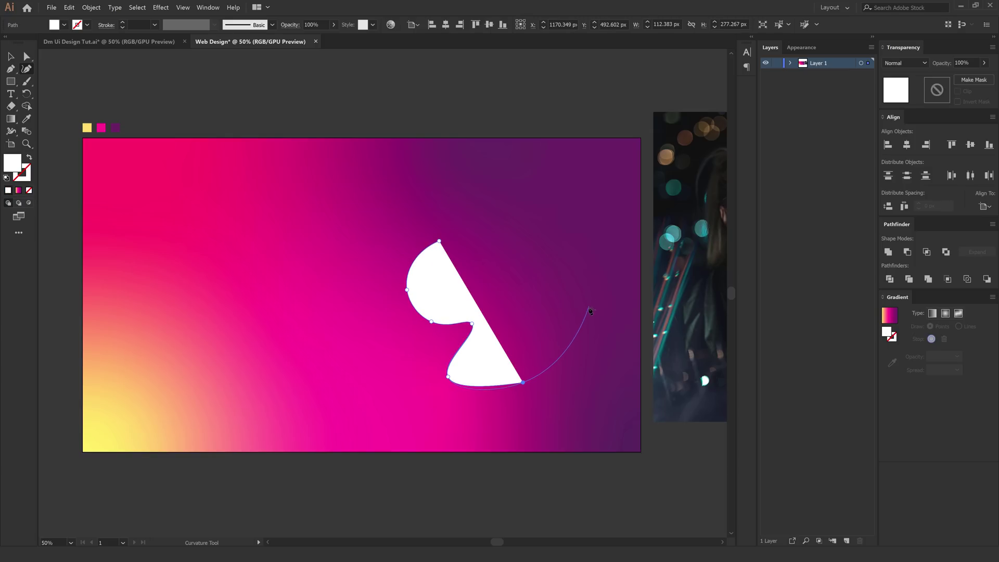
left_click(588, 308)
left_click(586, 224)
left_click(440, 243)
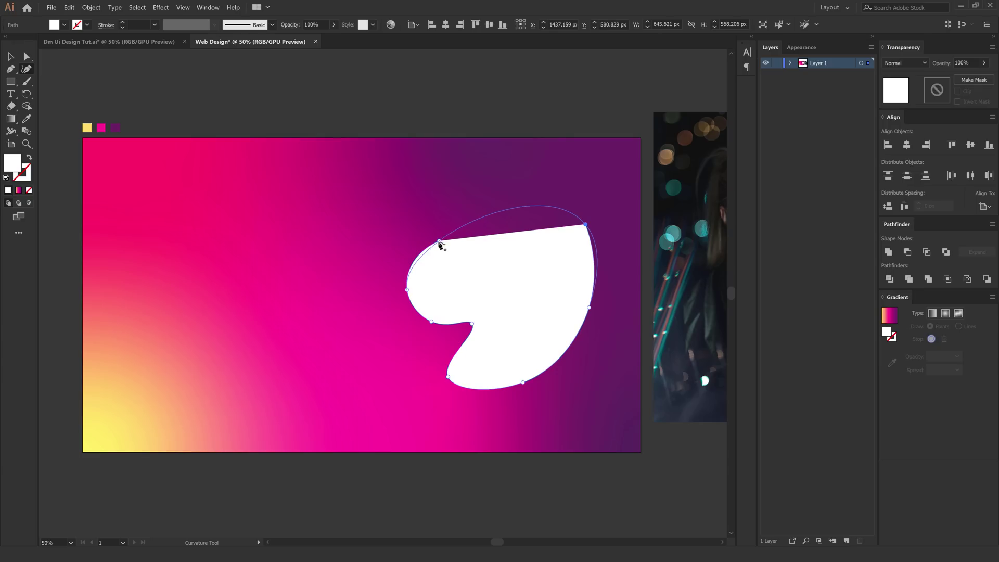
- Reshape the blob by moving its anchor points into a rounder outline of about 667 × 660 px with a smaller notch
left_click_drag(408, 288, 417, 284)
left_click_drag(441, 241, 464, 216)
left_click_drag(431, 321, 464, 324)
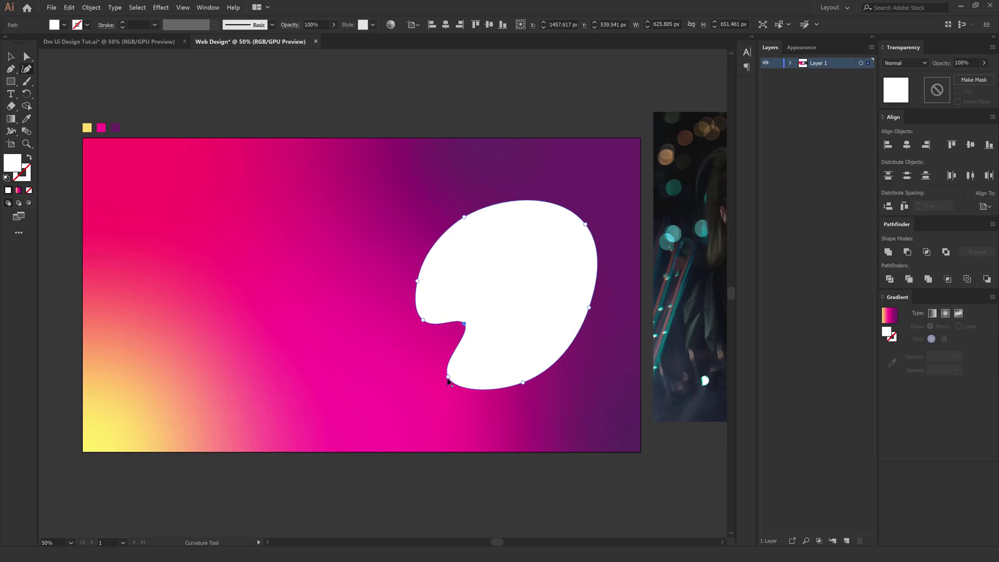
left_click_drag(448, 379, 451, 379)
left_click_drag(523, 383, 532, 386)
left_click_drag(590, 308, 606, 311)
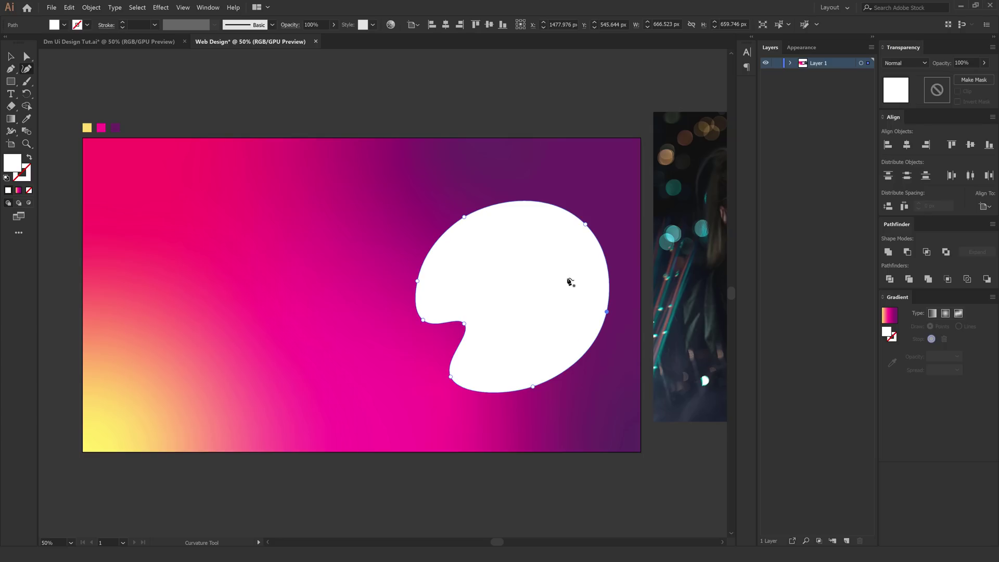
key("v")
left_click(222, 161)
- Move the white blob over the face in the portrait photo and make a clipping mask from the two
key("ctrl+minus")
key("ctrl+minus")
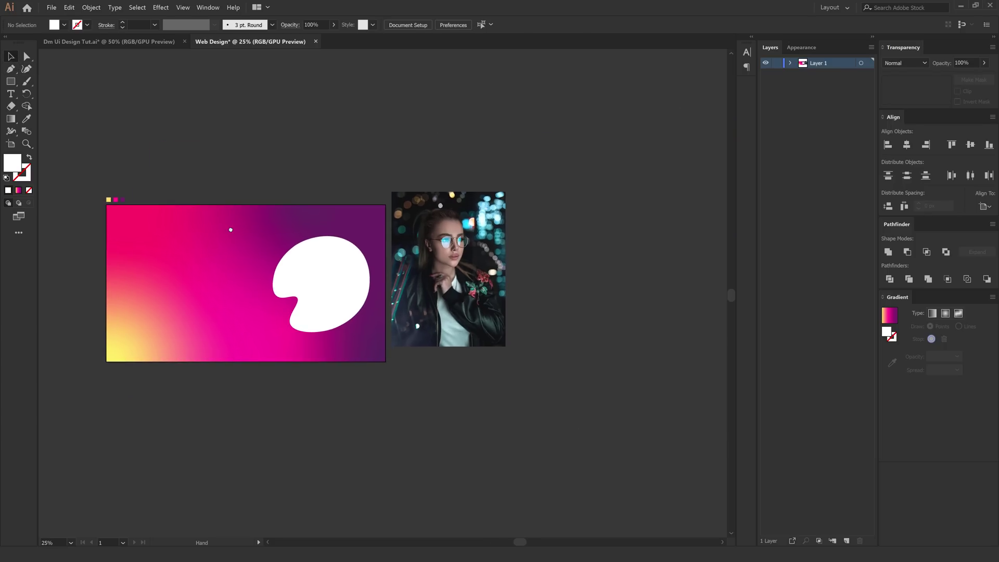
left_click_drag(314, 288, 437, 260)
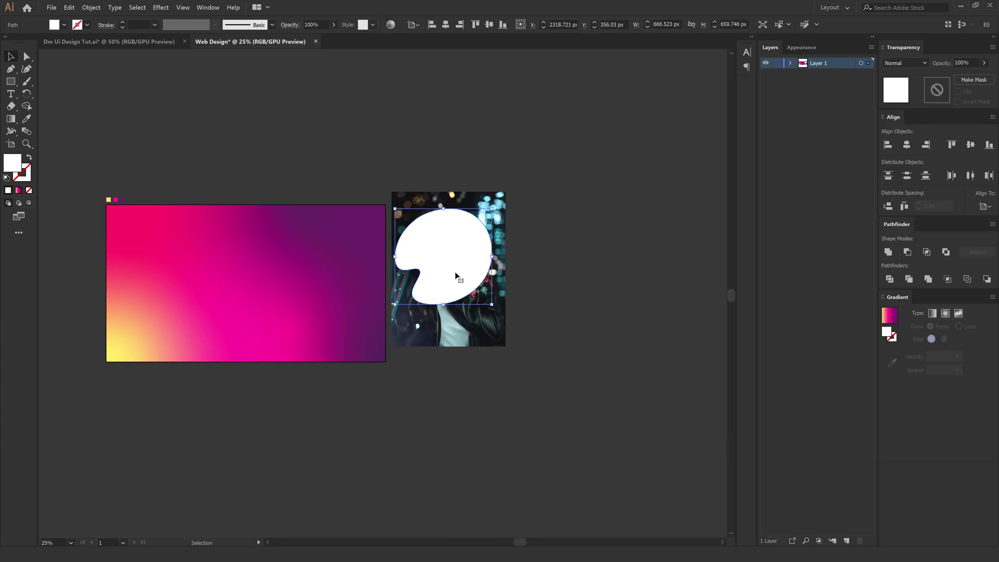
left_click(482, 289, "shift")
right_click(478, 258)
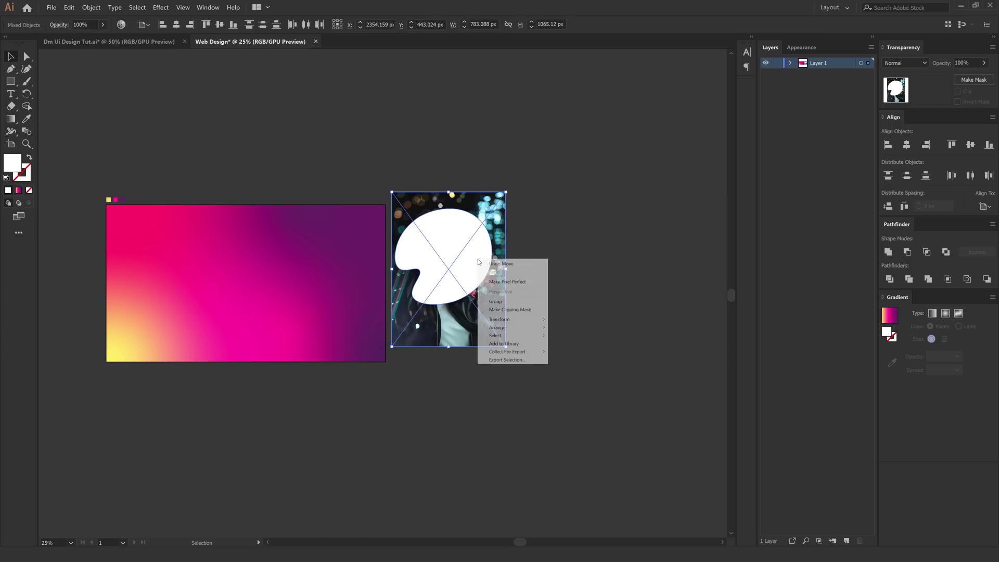
left_click(504, 310)
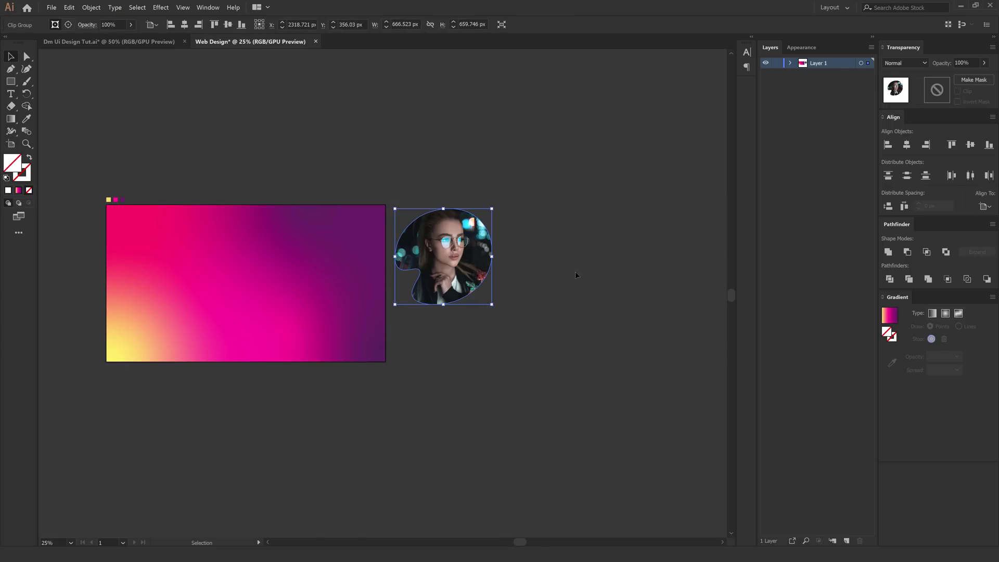
- Undo the portrait's clipping mask and enlarge the blob to about 721 × 713 px over the photo
left_click(536, 289)
key("ctrl+z")
left_click(551, 343)
left_click(465, 273)
left_click_drag(492, 304, 496, 308)
left_click_drag(466, 277, 470, 277)
- Clip the portrait with the enlarged blob again and position the masked portrait on the artboard's right half
left_click_drag(508, 239, 307, 287)
right_click(464, 255)
left_click(488, 309)
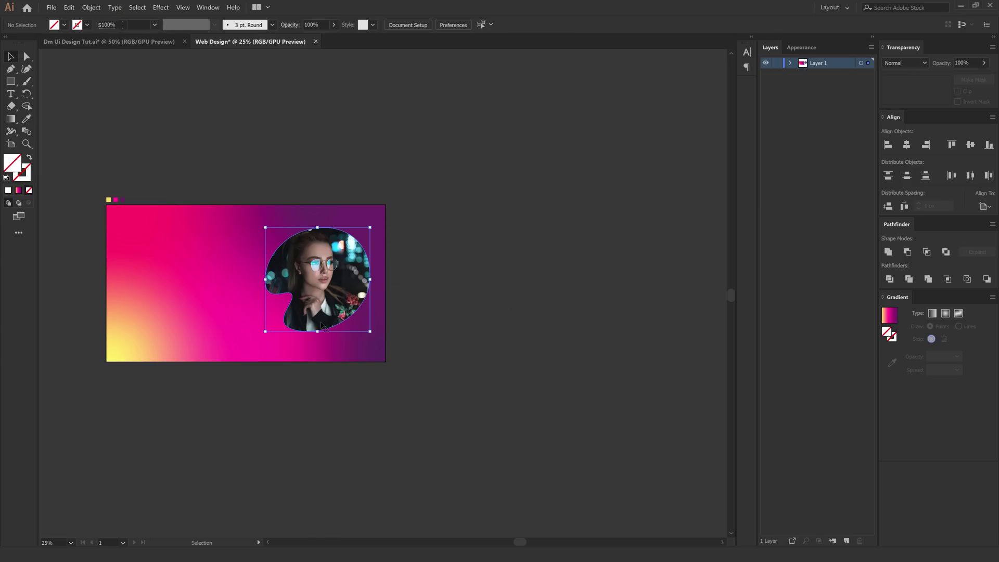
scroll(228, 302, "up", 1)
left_click_drag(211, 306, 328, 312)
left_click_drag(420, 308, 359, 312)
left_click_drag(482, 297, 475, 296)
- Duplicate the masked portrait beside the artboard, release the copy's clipping mask and delete its photo, leaving the blob outline
left_click_drag(394, 283, 571, 244)
right_click(587, 250)
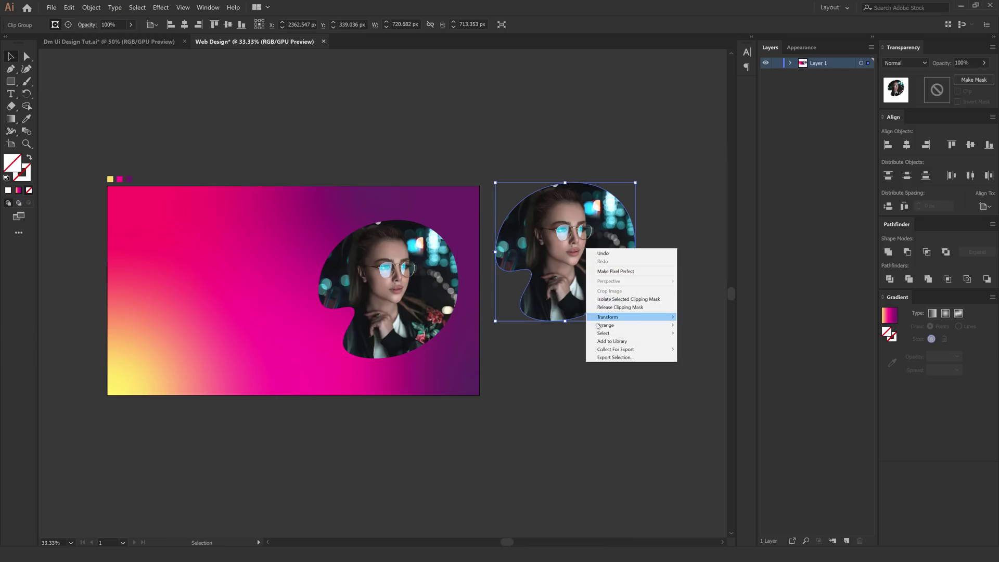
left_click(606, 307)
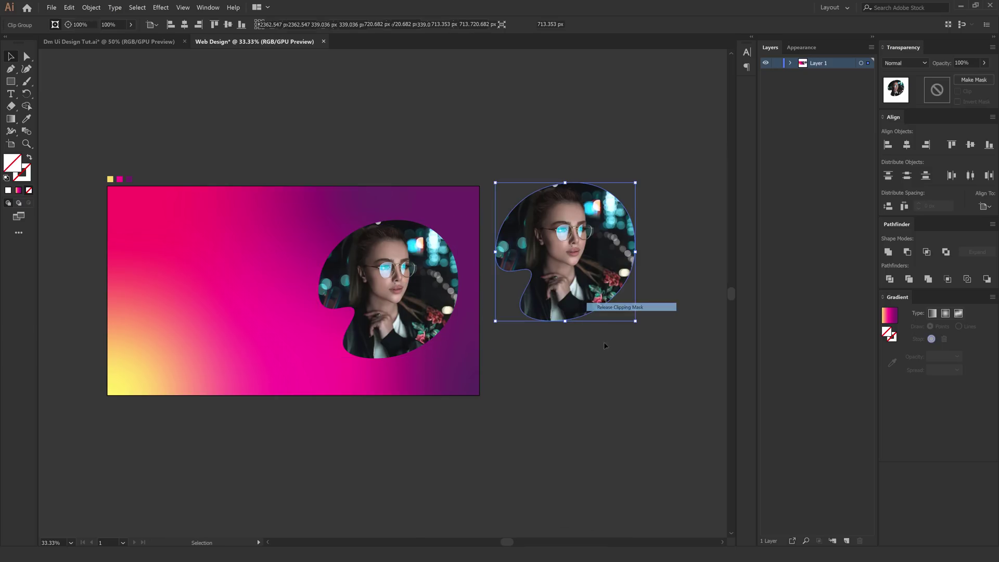
left_click(601, 393)
left_click_drag(614, 315, 593, 396)
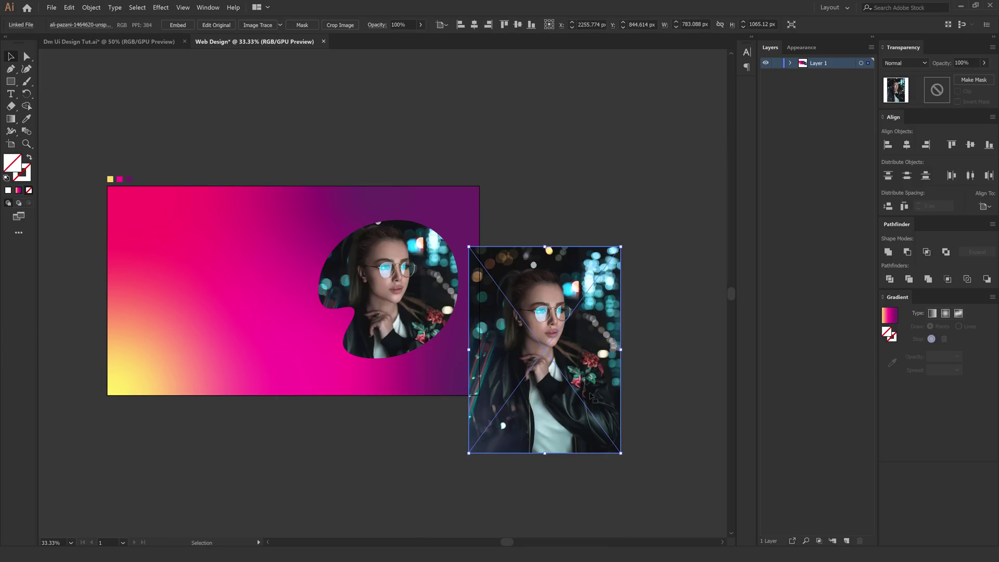
key("Delete")
- Fill the empty blob outline with the background's freeform gradient using the Eyedropper
left_click_drag(573, 201, 626, 336)
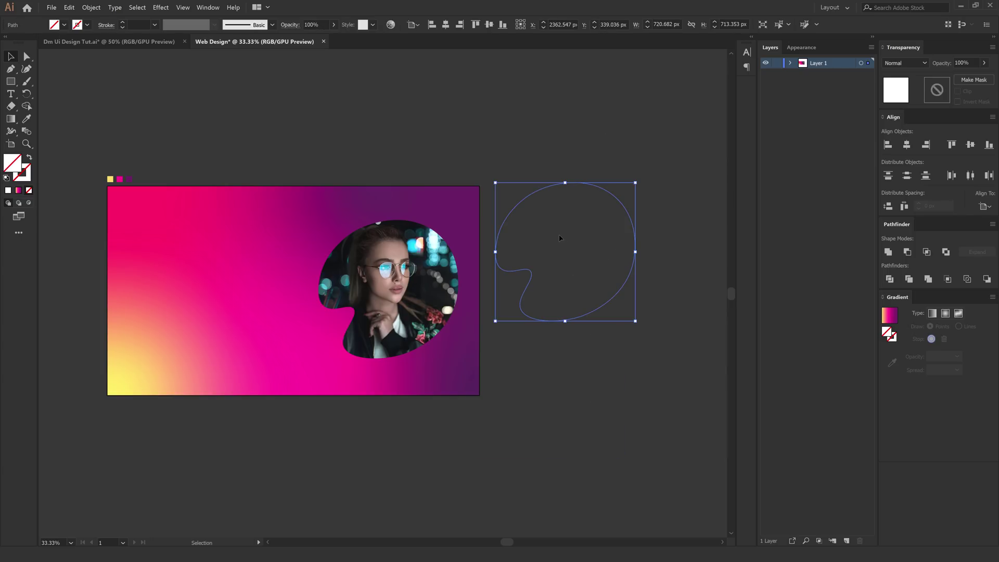
key("i")
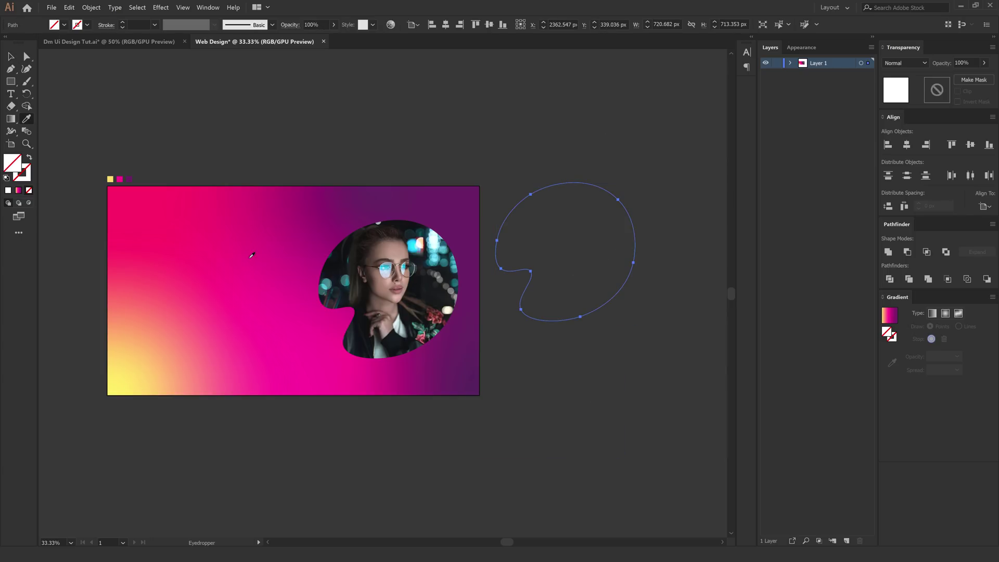
left_click(258, 255)
left_click(12, 57)
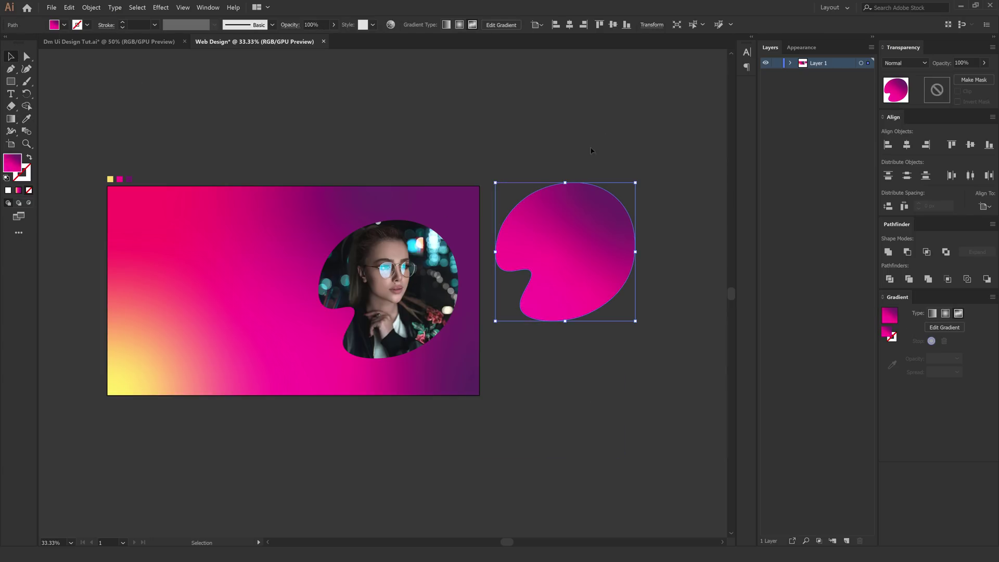
left_click(647, 268)
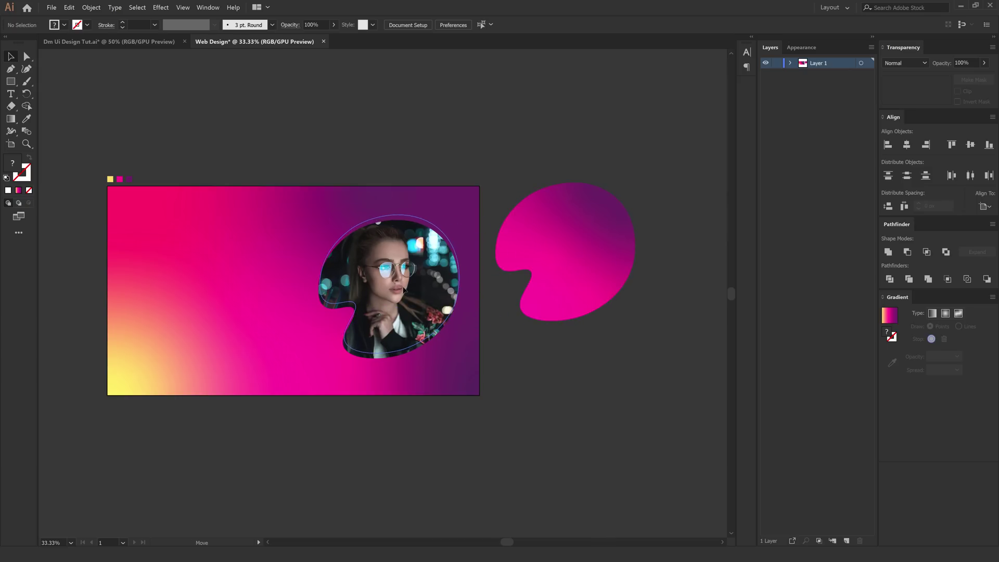
- Place the gradient blob over the masked portrait and nudge it until both outlines coincide
left_click_drag(404, 292, 404, 295)
key("ctrl+z")
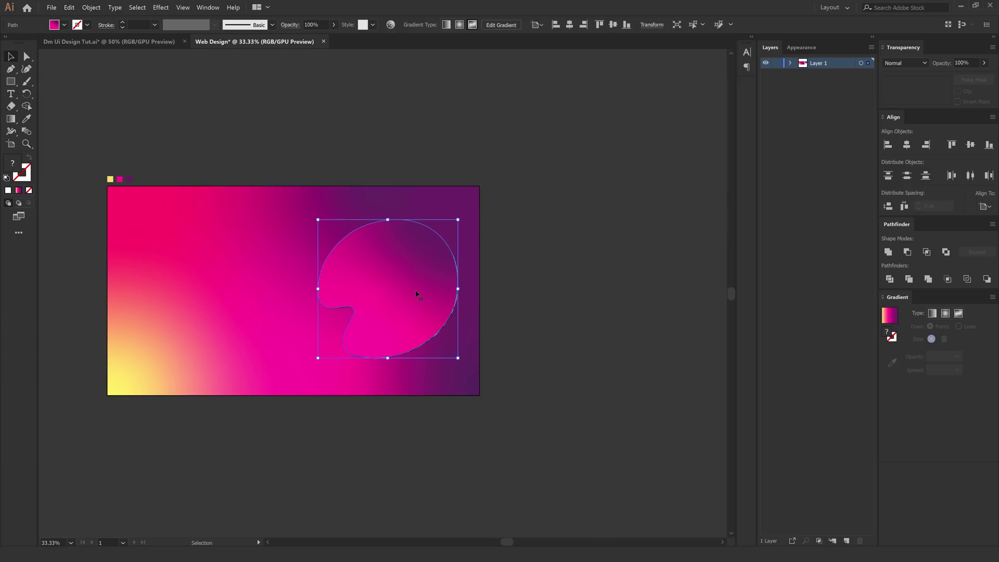
key("ctrl+equal")
scroll(416, 294, "up", 1)
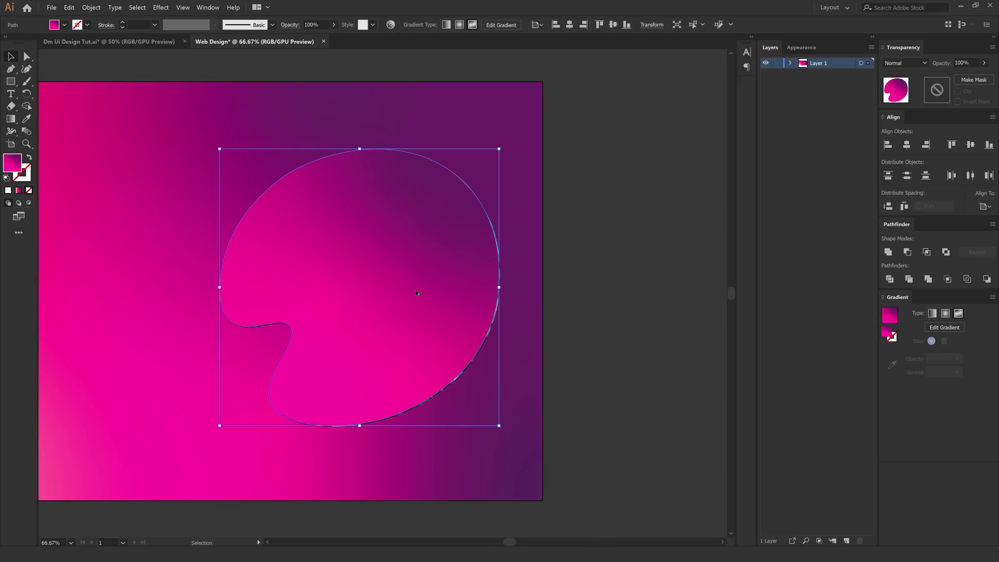
key("Down")
key("Down")
key("Down")
key("Down")
key("Up")
key("Right")
key("Right")
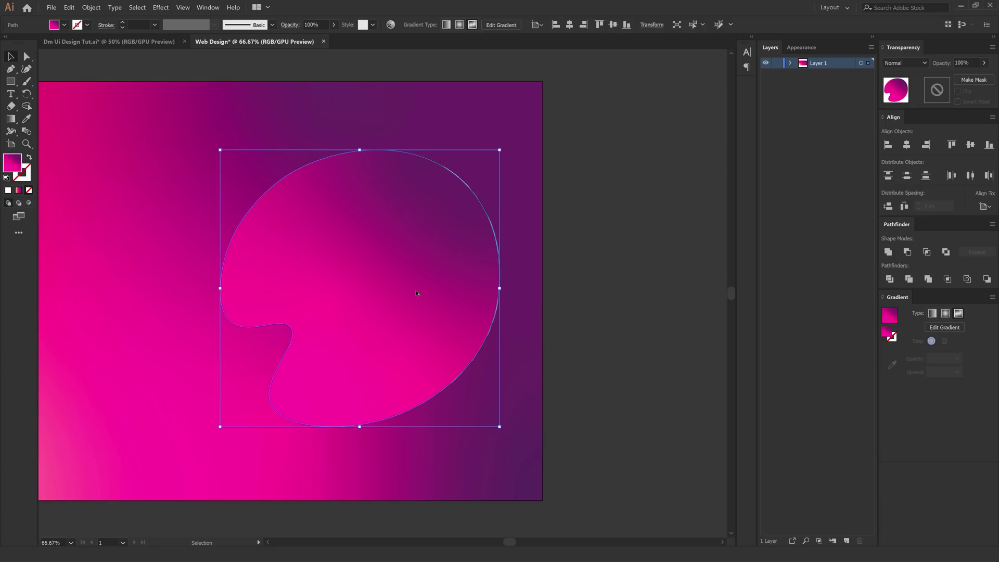
key("Up")
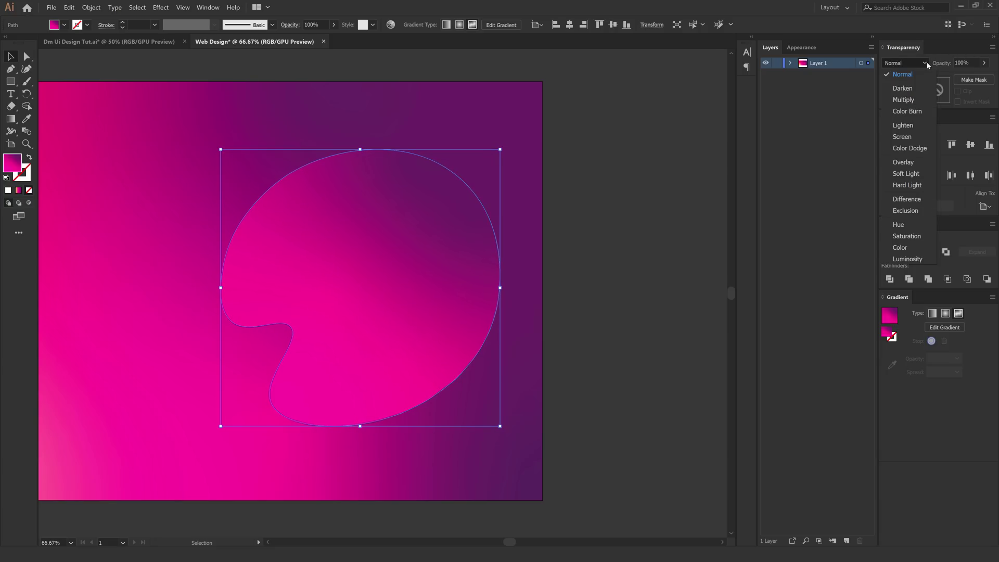
- Set the gradient blob's blending mode to Soft Light to tint the portrait
left_click(906, 173)
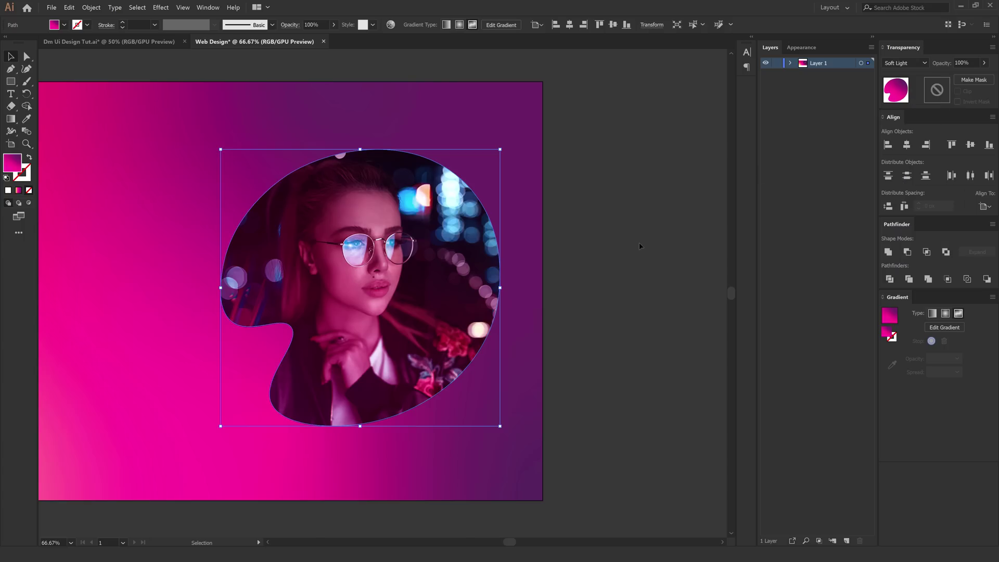
left_click(615, 246)
key("ctrl+minus")
scroll(638, 240, "down", 1)
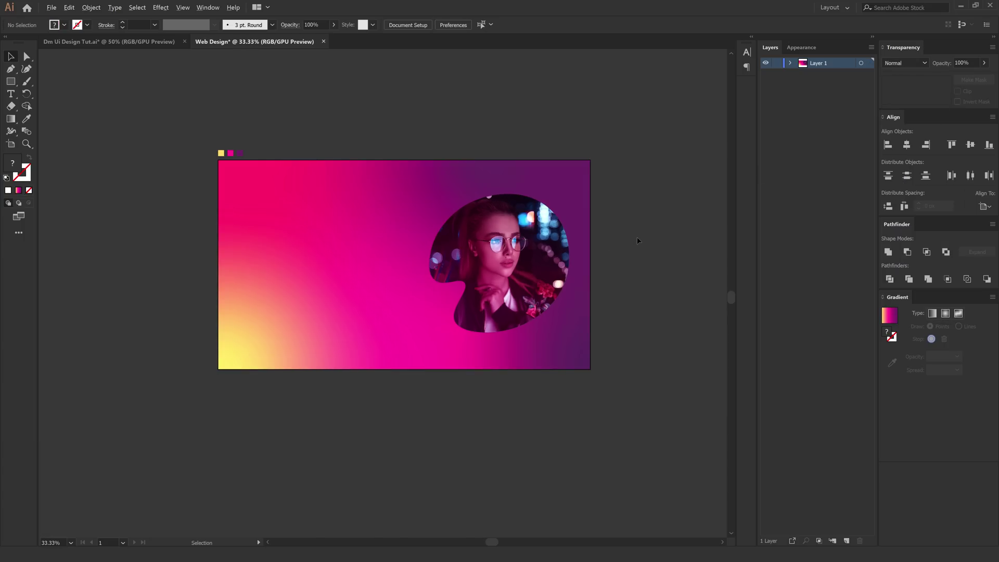
scroll(470, 268, "up", 1)
left_click_drag(523, 262, 493, 271)
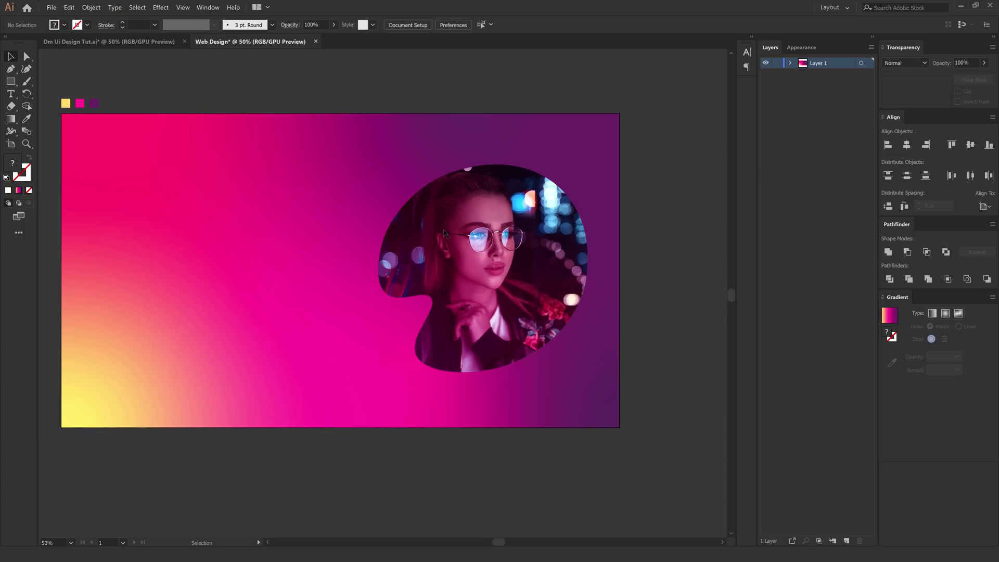
- Hide the gradient overlay path in Layer 1 and select the masked portrait beneath it
left_click(489, 275)
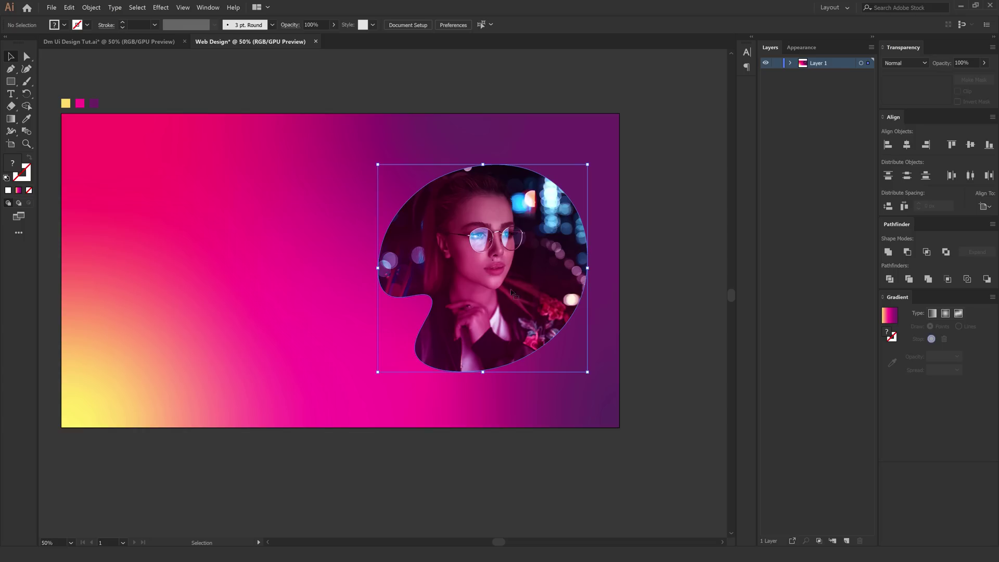
left_click(790, 63)
left_click(766, 74)
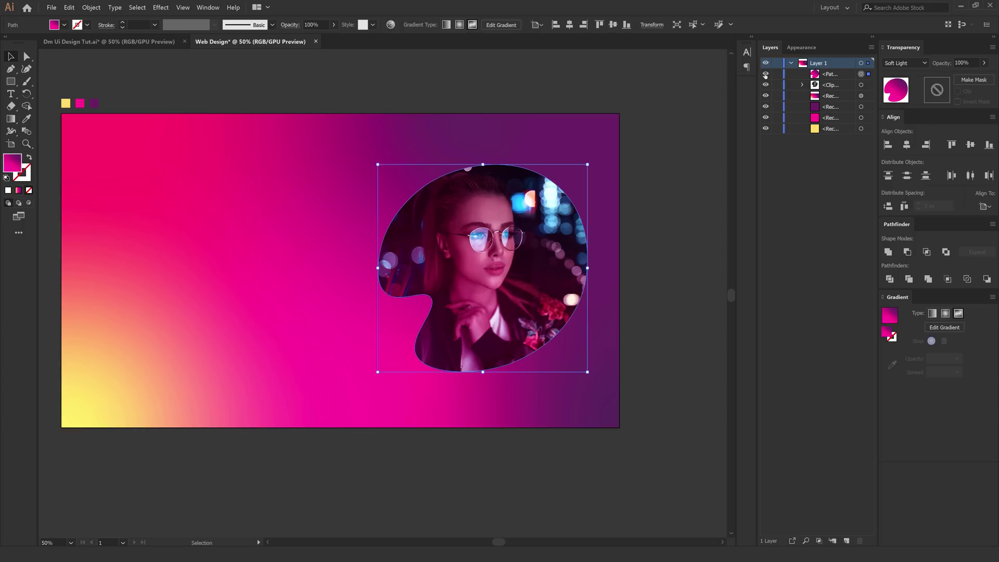
left_click(477, 266)
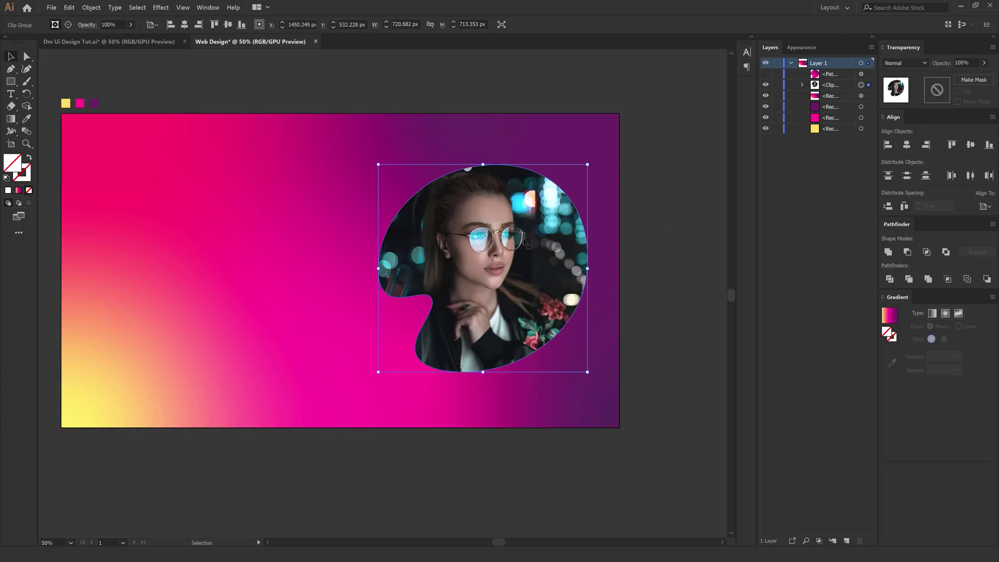
- Start a Drop Shadow effect on the masked portrait with preview on, using Normal mode and 30% opacity
left_click(161, 7)
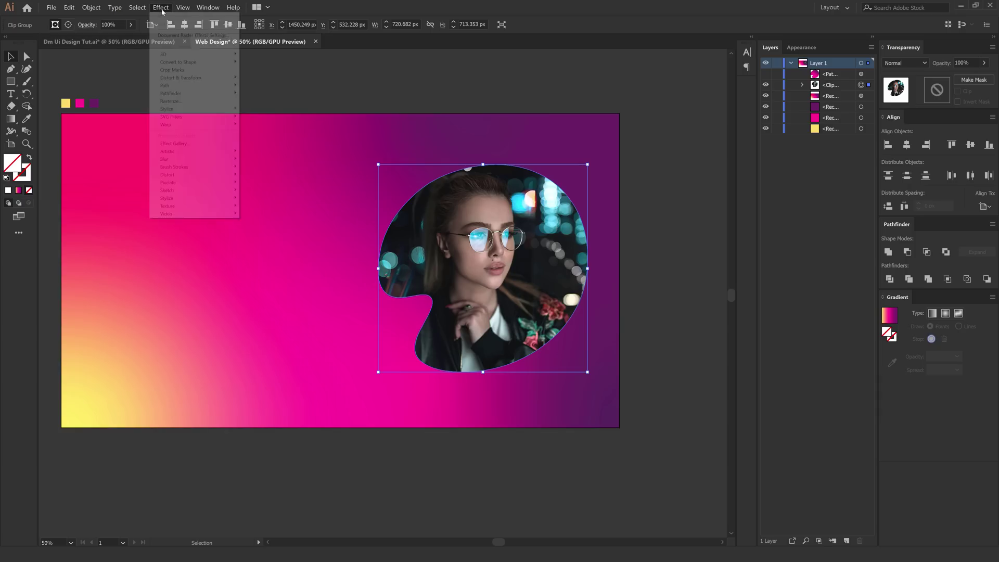
mouse_move(208, 113)
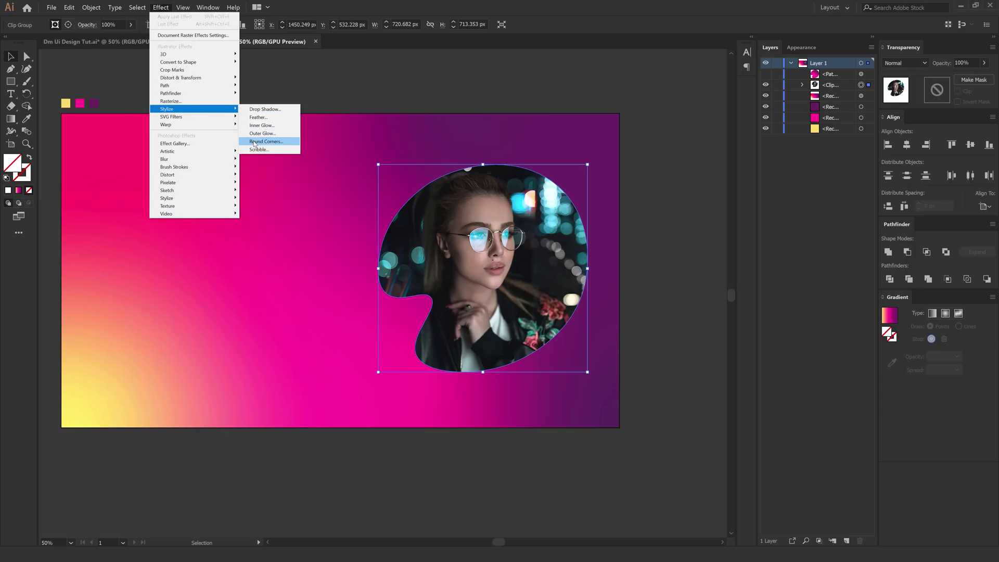
left_click(257, 108)
left_click_drag(86, 8, 715, 168)
left_click(642, 292)
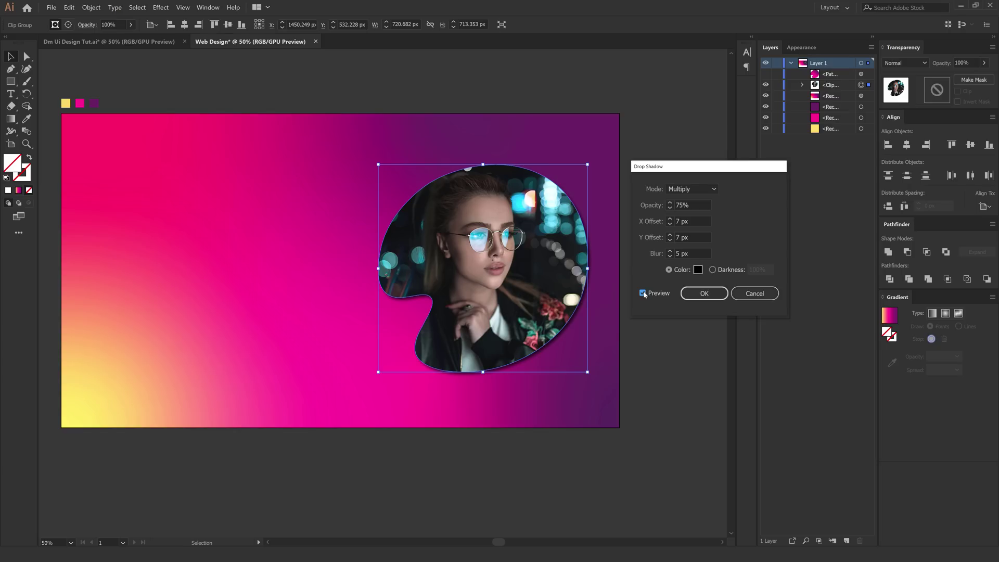
left_click(692, 189)
left_click(681, 205)
key("Up")
key("Tab")
type("30")
key("Tab")
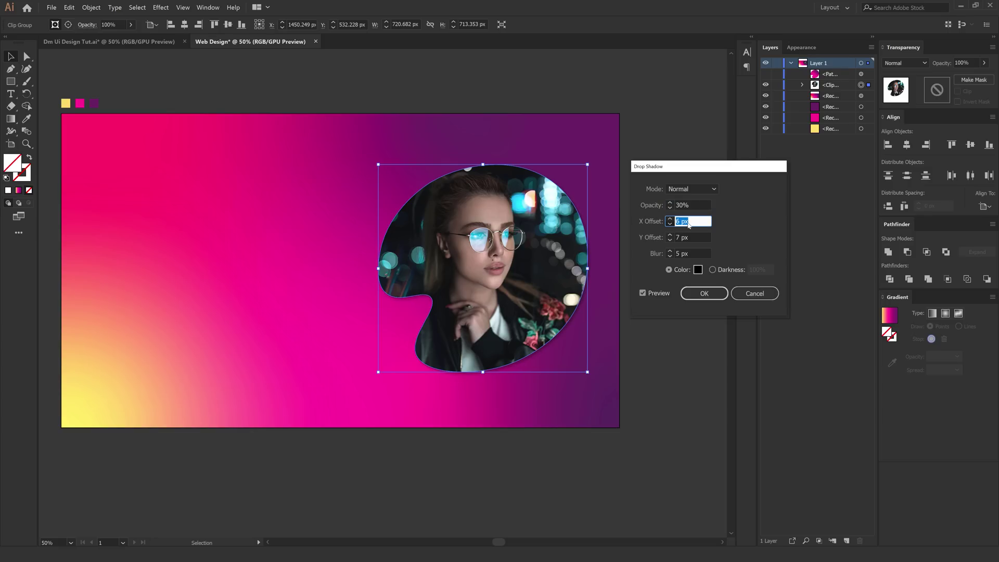
- Set the drop shadow's X and Y offsets to 4 px and its blur to 30 px, and apply it
key("Down")
key("Tab")
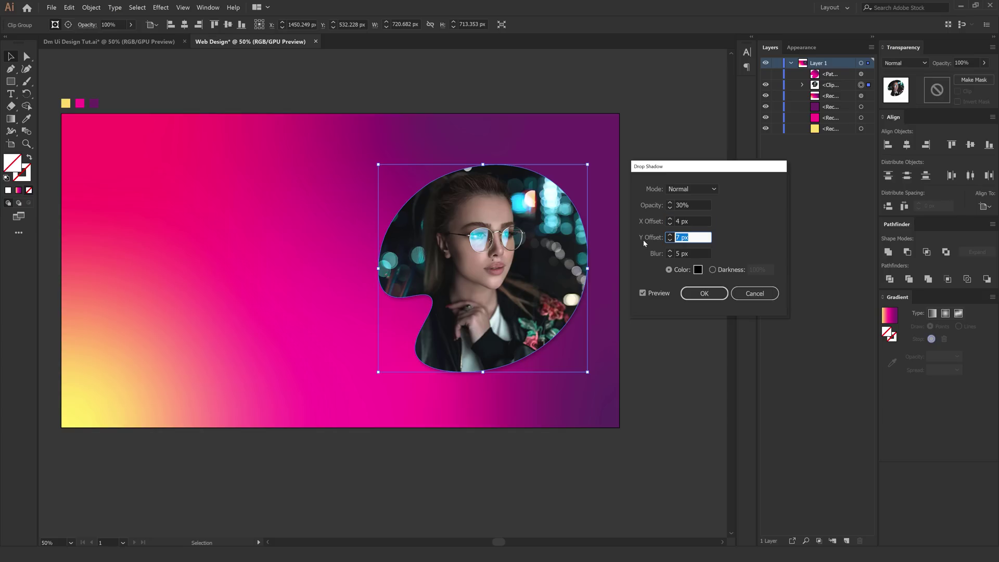
type("4")
key("Tab")
type("30")
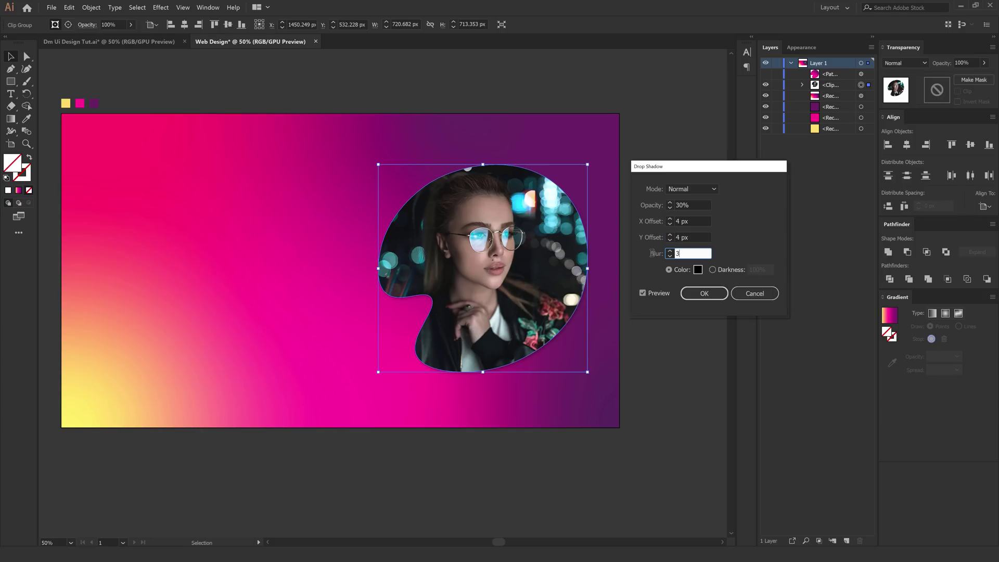
left_click(700, 237)
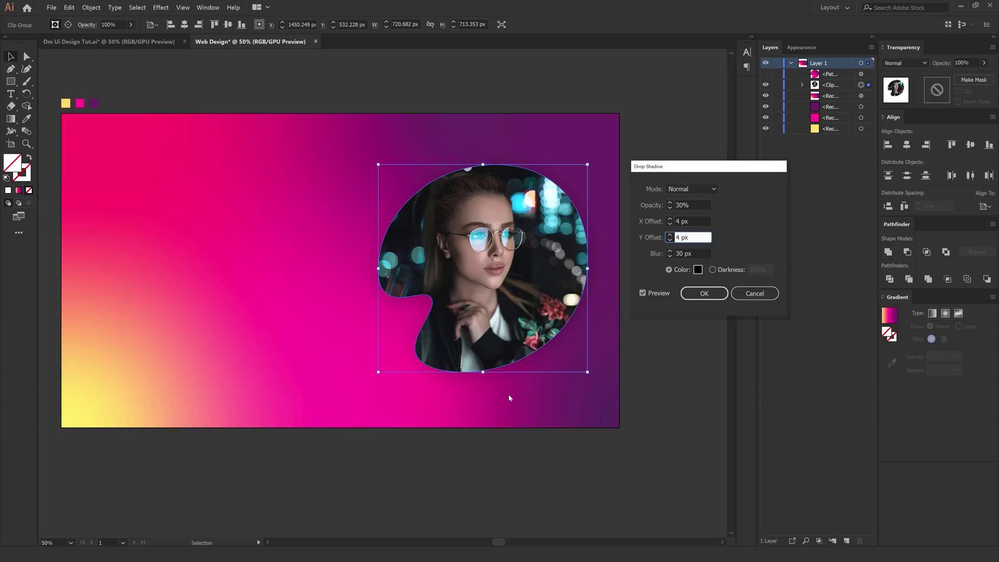
left_click(704, 293)
left_click(415, 187)
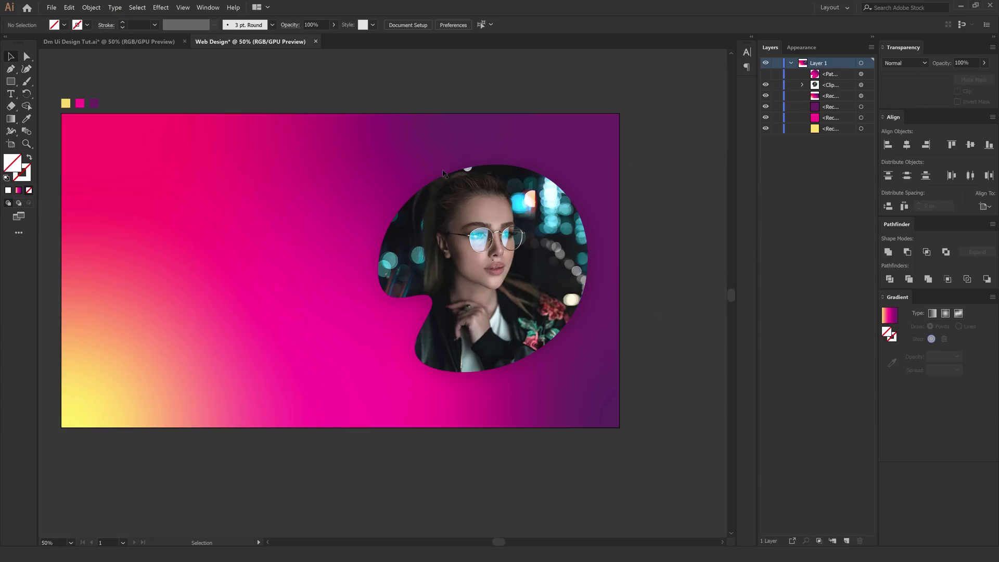
- Show the gradient overlay path over the portrait again and lock the gradient background rectangle in Layer 1
left_click(765, 84)
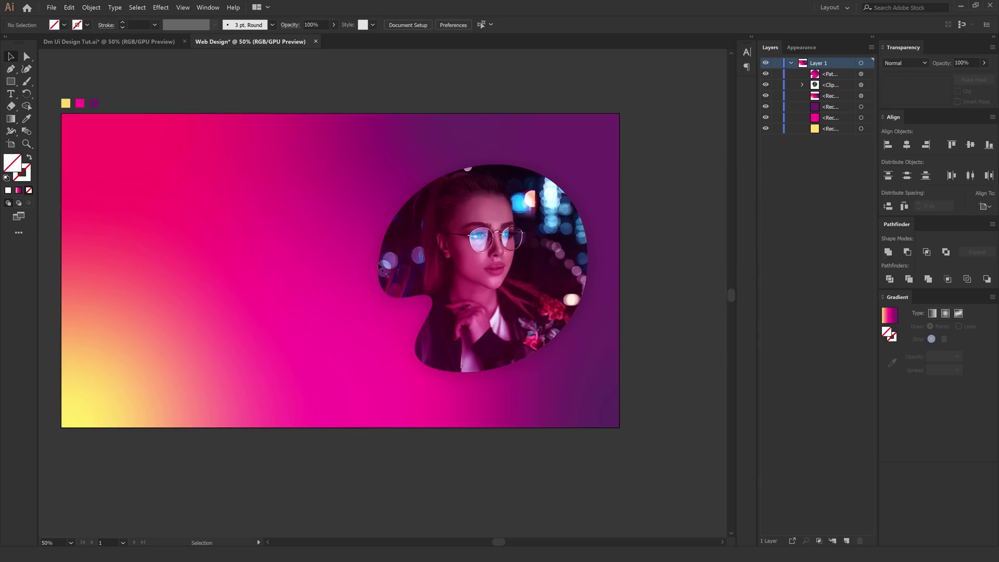
scroll(379, 267, "down", 1)
scroll(350, 270, "up", 1)
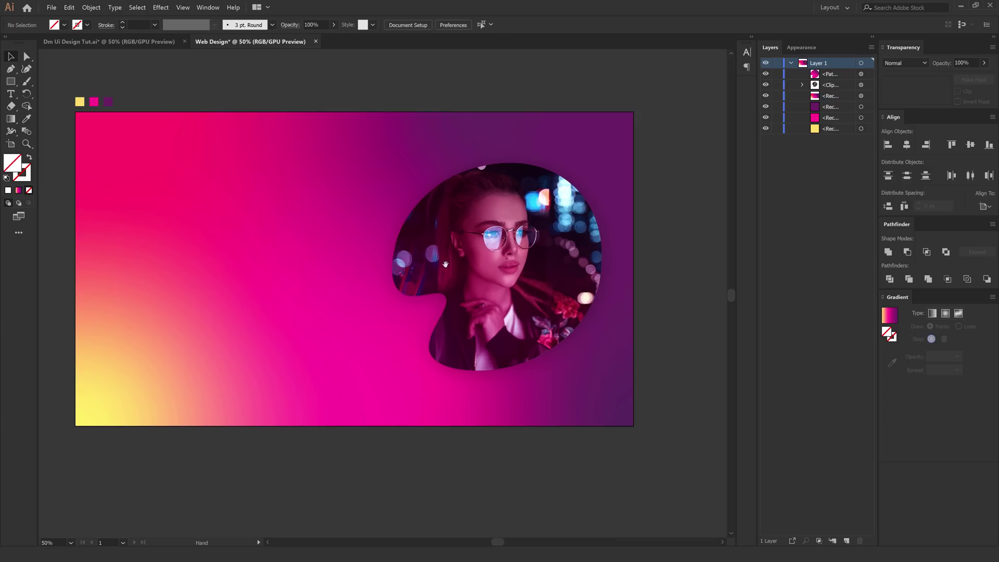
left_click_drag(441, 267, 473, 264)
left_click(520, 169)
left_click(503, 157)
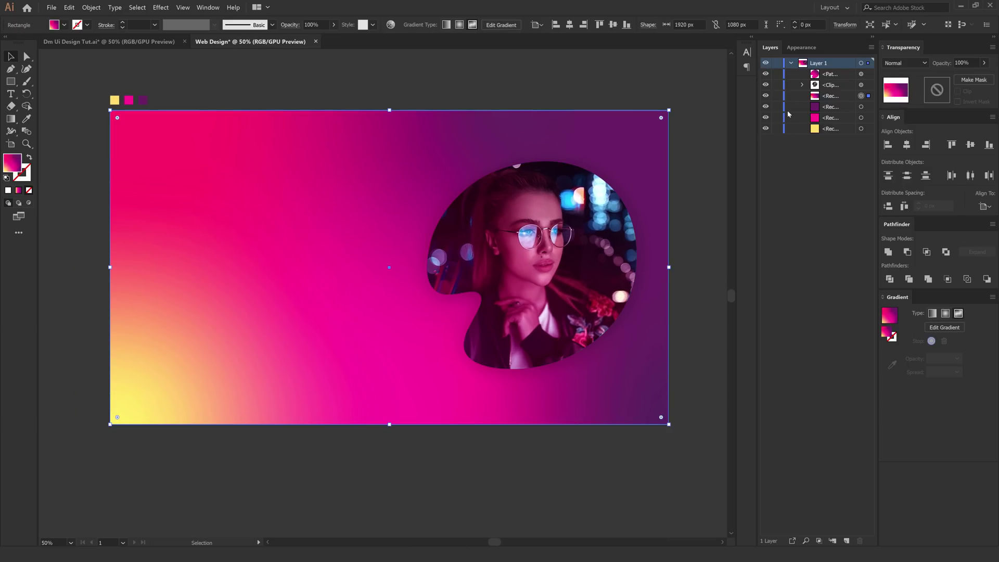
left_click(777, 96)
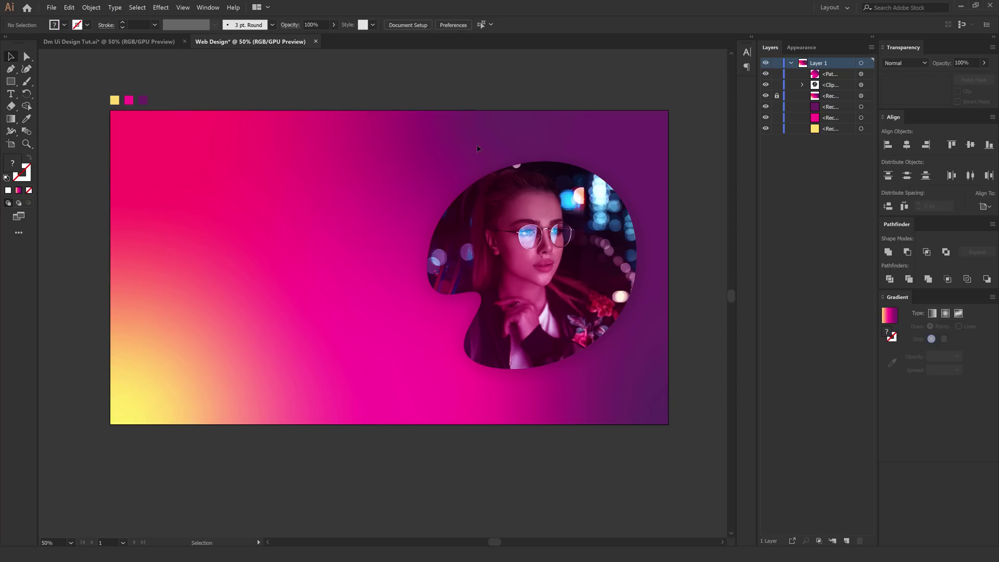
- Group the portrait with its gradient overlay and enlarge the group to about 797 × 789 px, shifted slightly toward the artboard's centre
left_click_drag(699, 439, 697, 436)
key("ctrl+g")
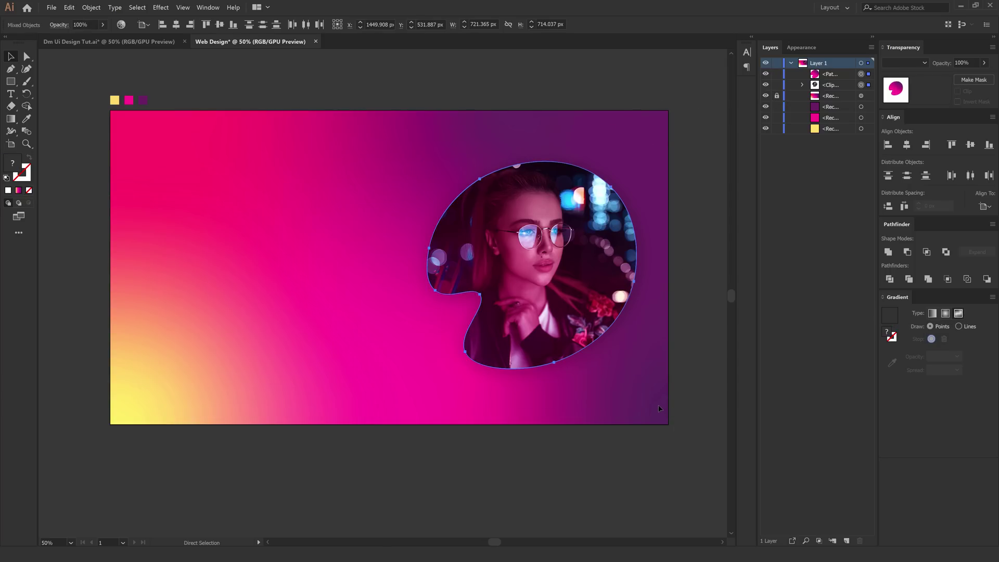
left_click_drag(638, 370, 654, 380)
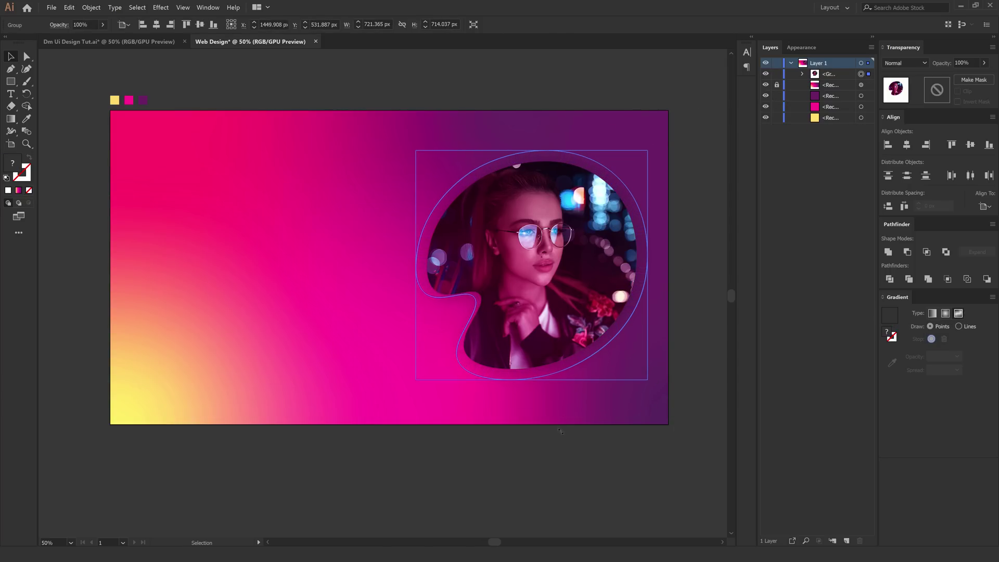
left_click_drag(564, 317, 542, 317)
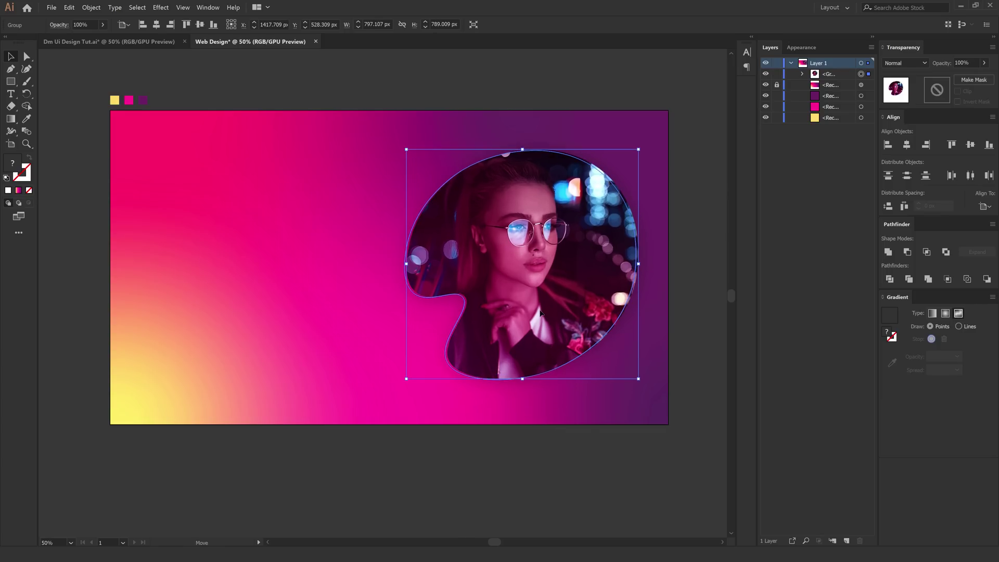
left_click(491, 450)
- Add a point text line in the artboard's upper-left area, scaled to about 54 pt and set in Nexa Bold
scroll(327, 379, "left", 2)
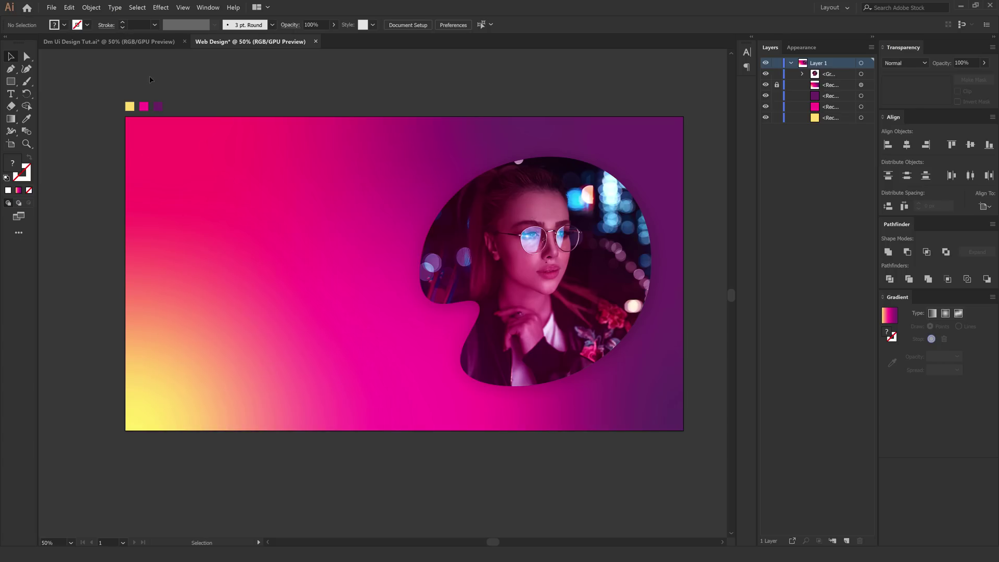
left_click(11, 94)
left_click(169, 150)
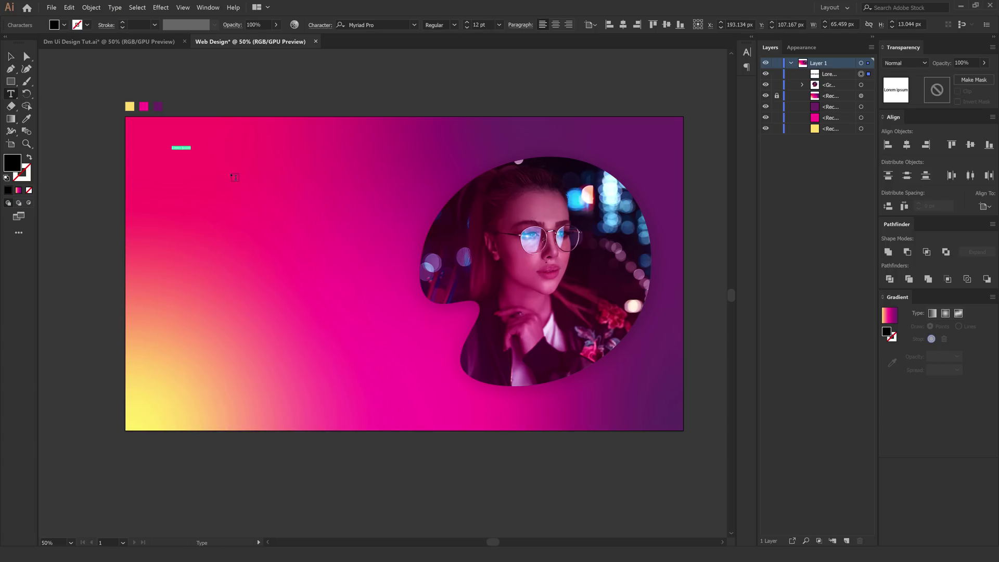
left_click(10, 56)
left_click_drag(192, 154, 258, 171)
left_click(395, 26)
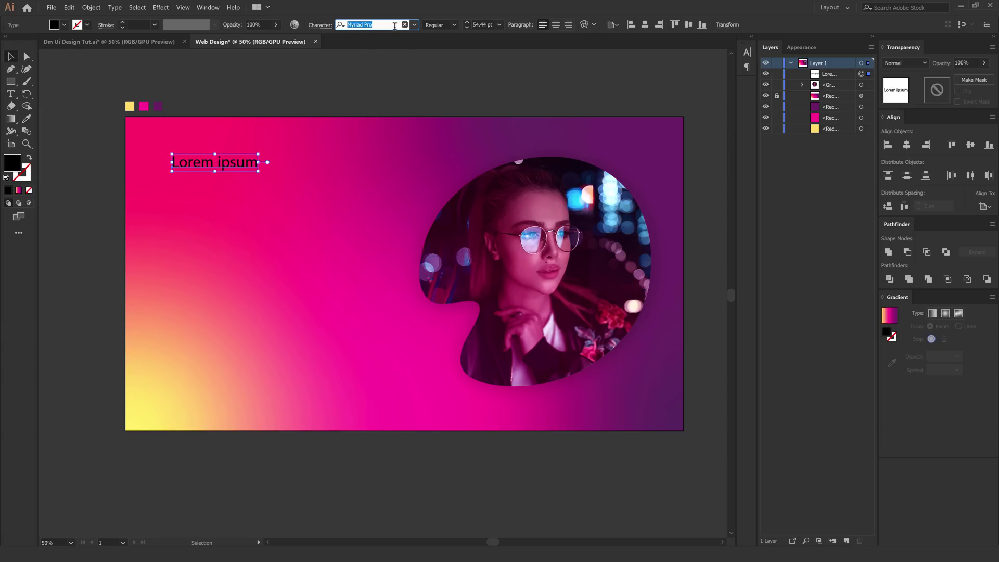
type("nex")
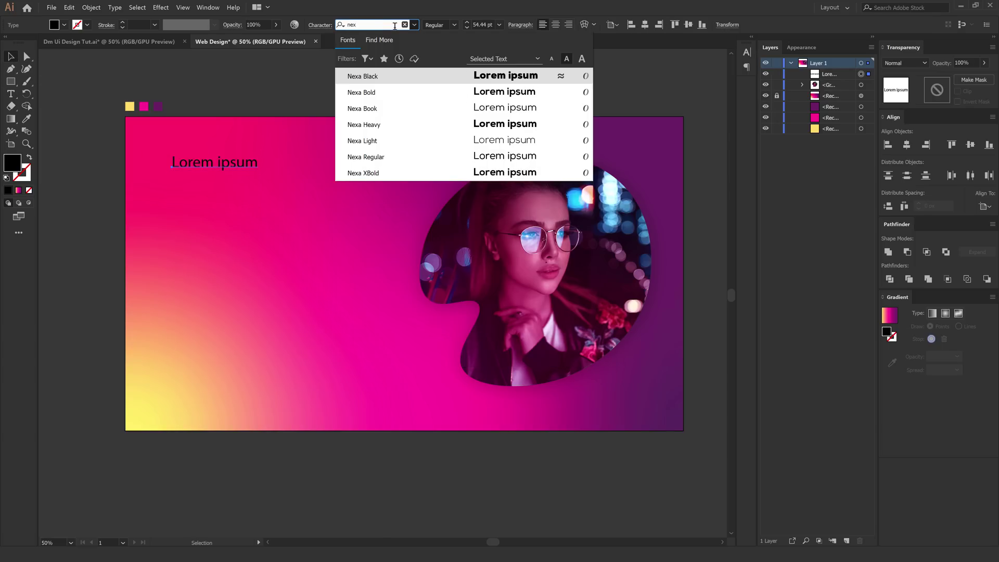
left_click(368, 92)
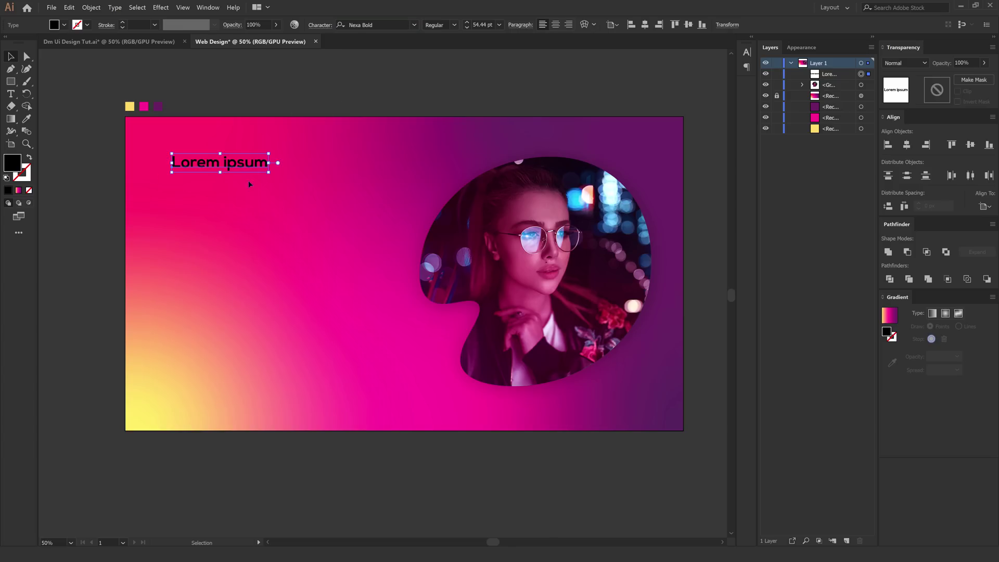
- Replace the placeholder text with "Gradient."
key("t")
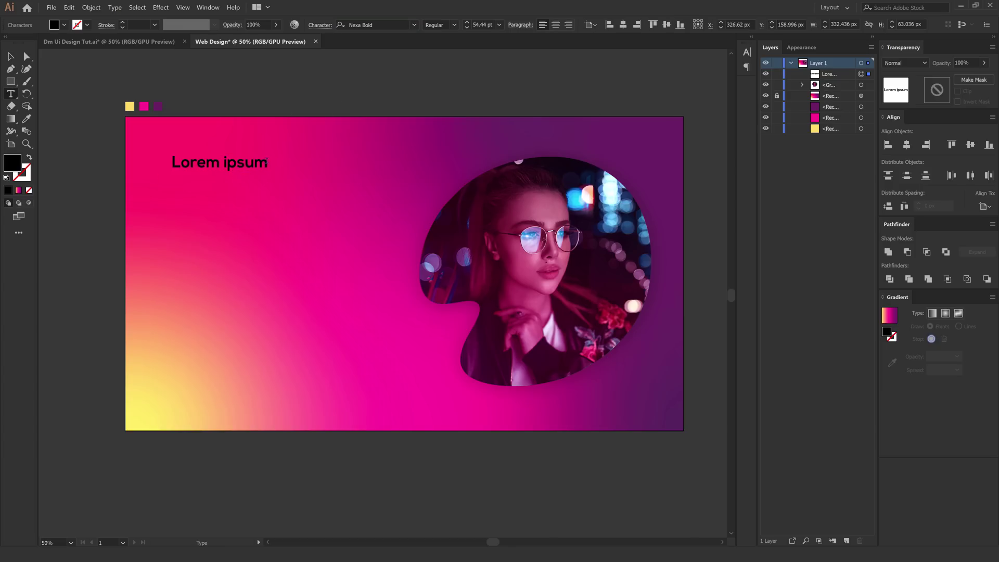
left_click_drag(267, 163, 157, 162)
type("F")
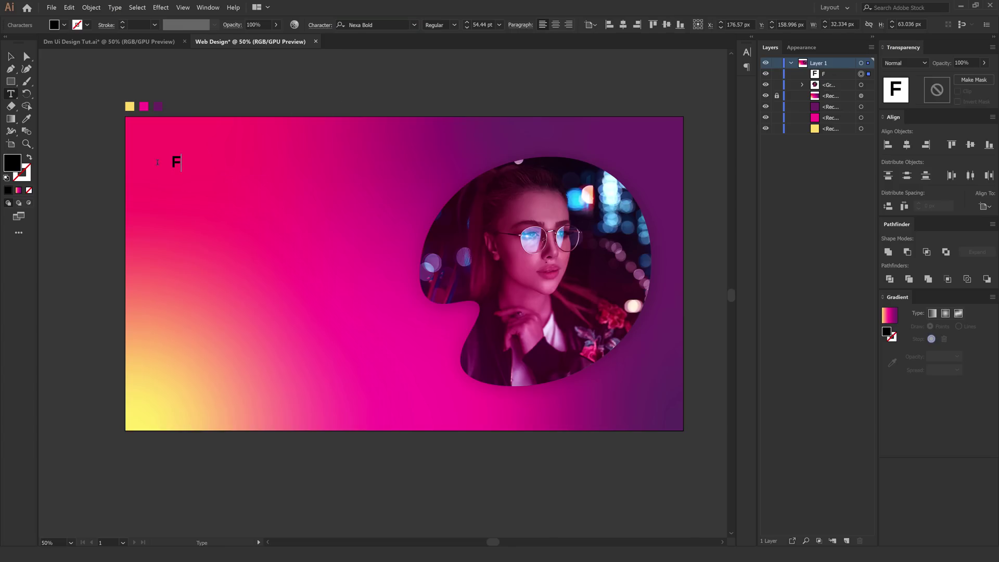
key("BackSpace")
type("Gradient.")
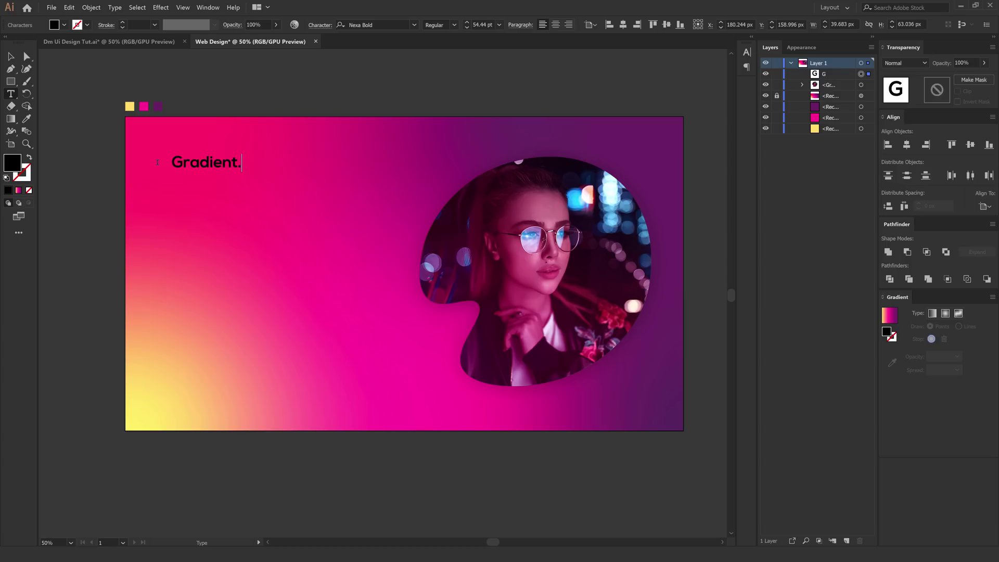
left_click(10, 56)
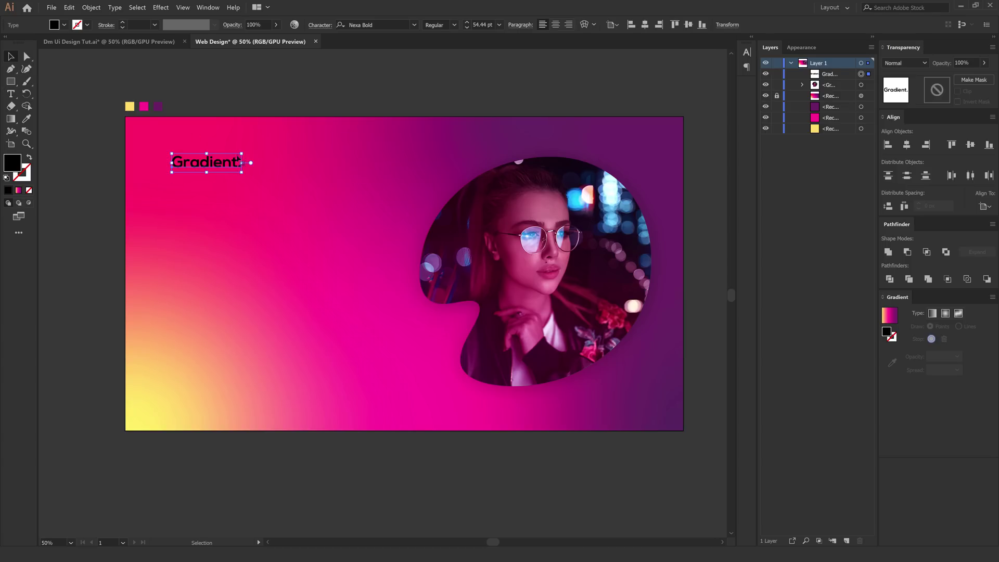
- Move the "Gradient." text closer to the artboard's upper-left corner and set its font size to 48 pt
left_click_drag(191, 165, 169, 146)
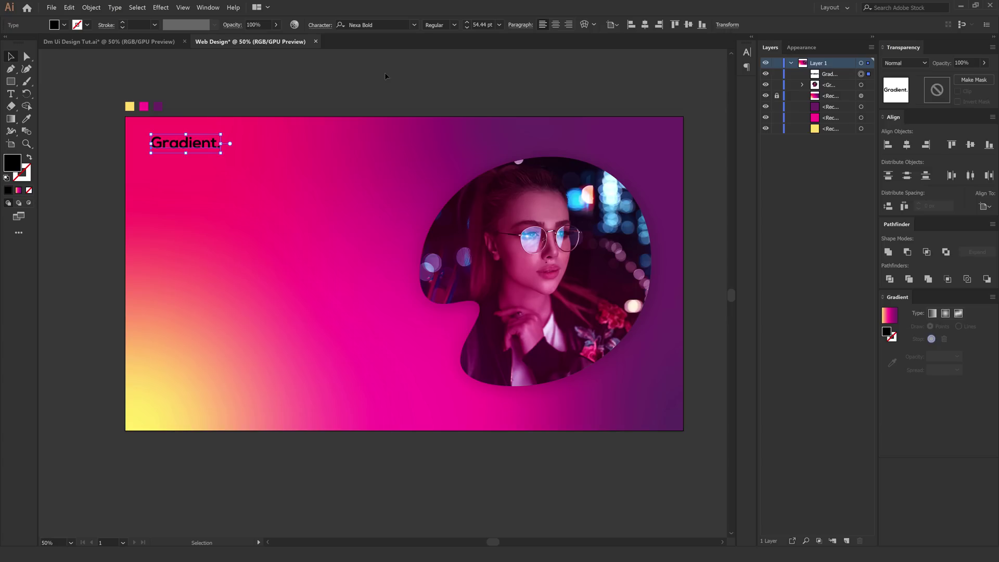
left_click(466, 27)
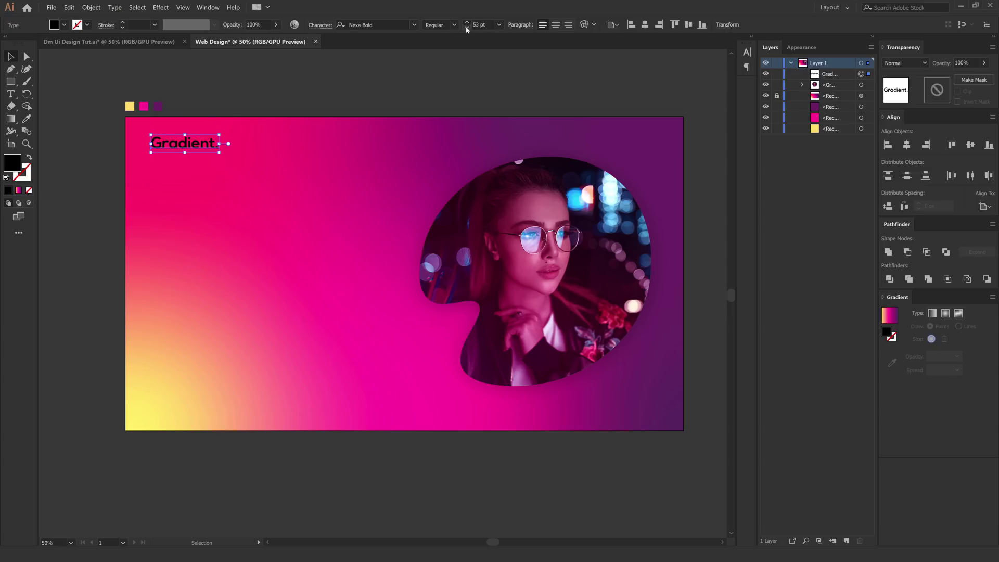
left_click(500, 25)
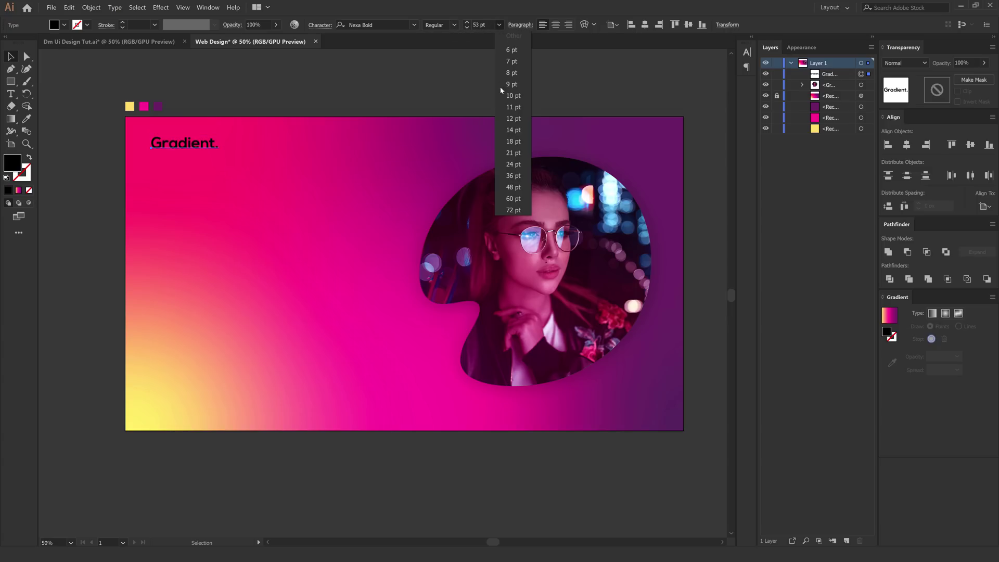
left_click(513, 188)
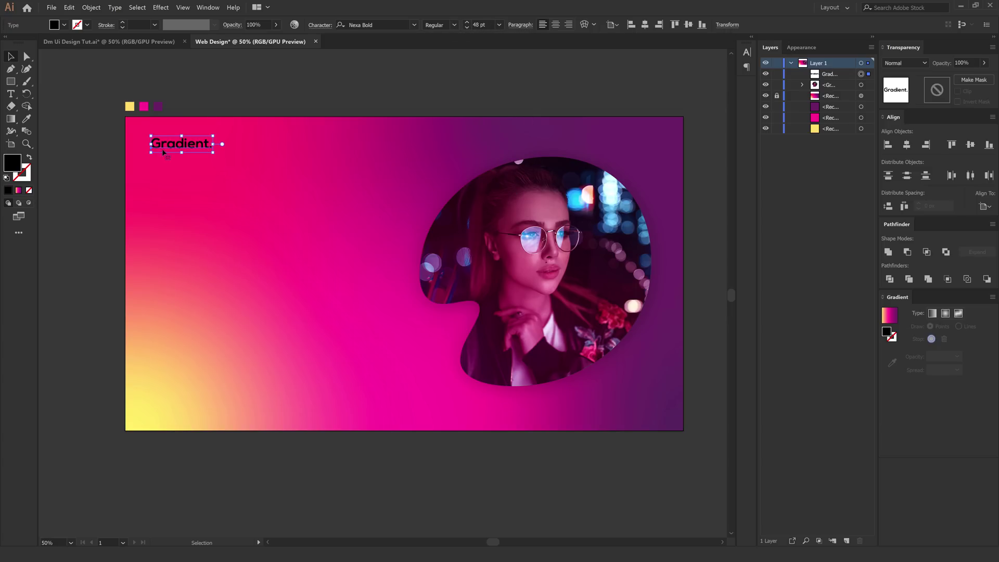
left_click_drag(163, 152, 160, 150)
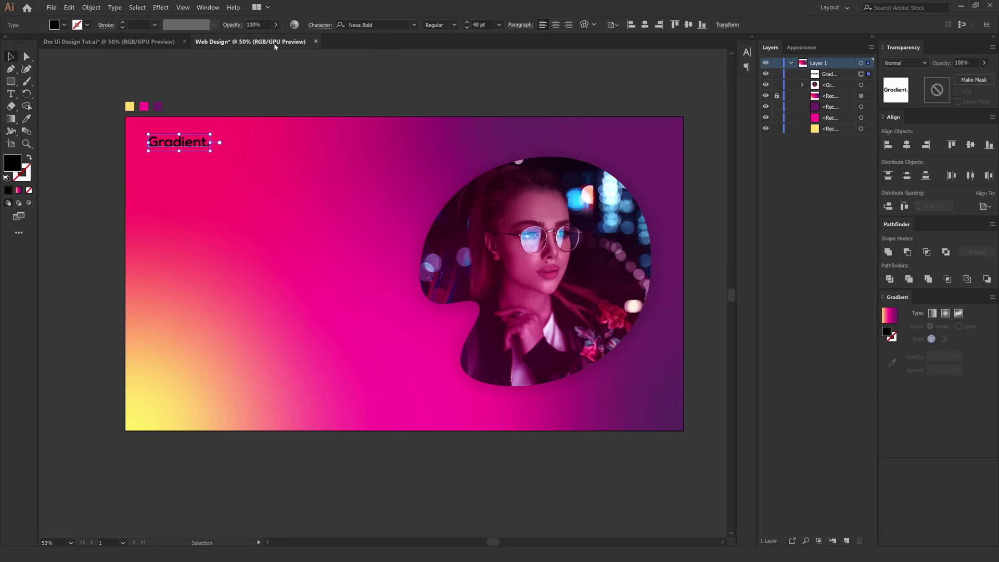
- Fill the "Gradient." text with the lightest, near-white grey swatch
left_click(64, 25)
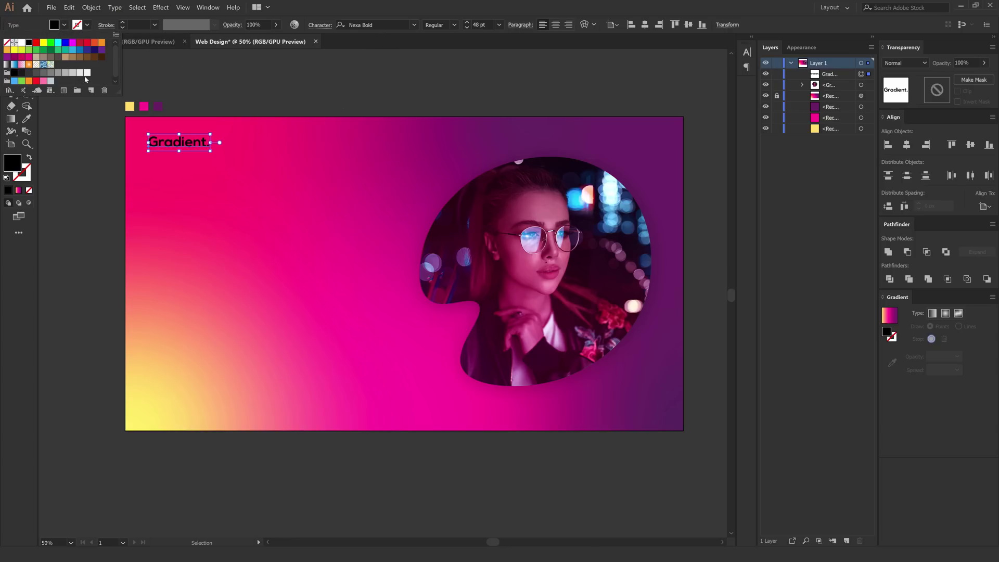
left_click(87, 73)
left_click(218, 87)
left_click(130, 328)
- Change the font of the "Gradient." text to Nexa Book
left_click(203, 150)
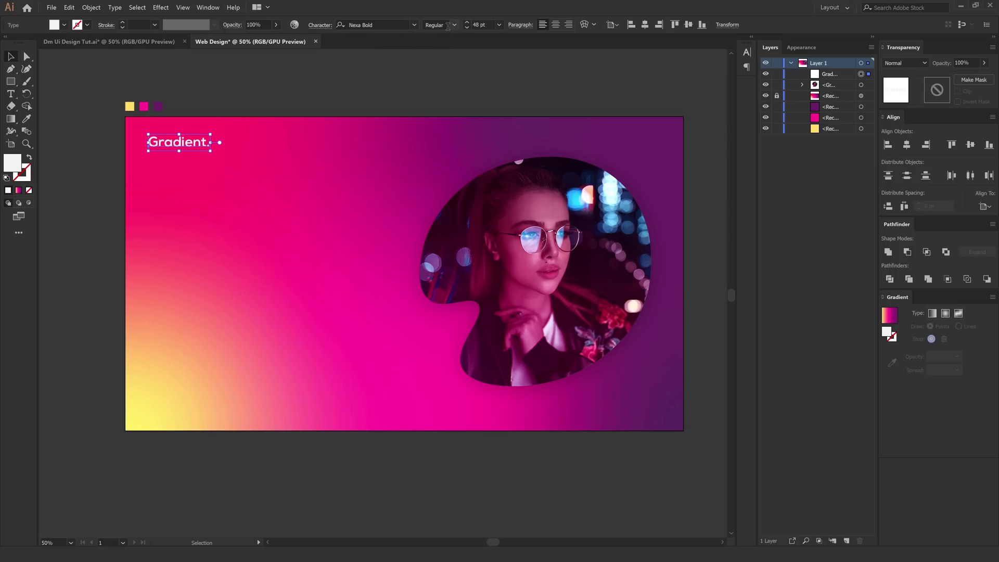
left_click(394, 26)
type("nex")
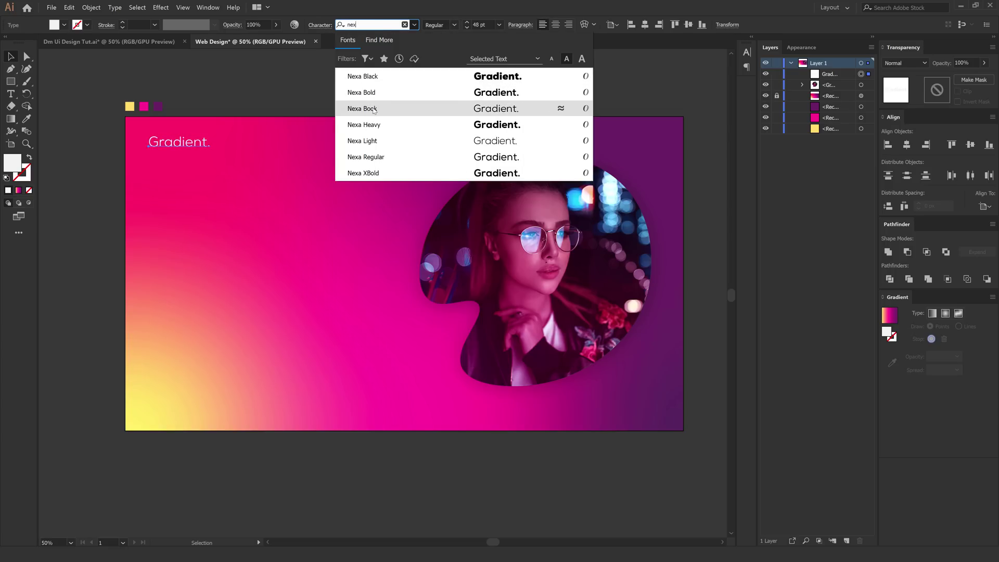
left_click(373, 109)
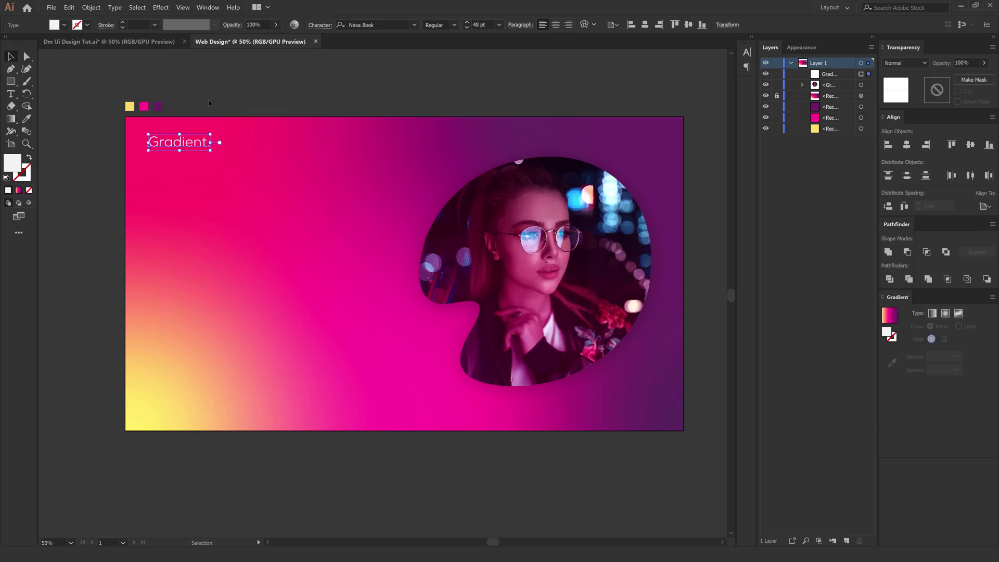
left_click(213, 315)
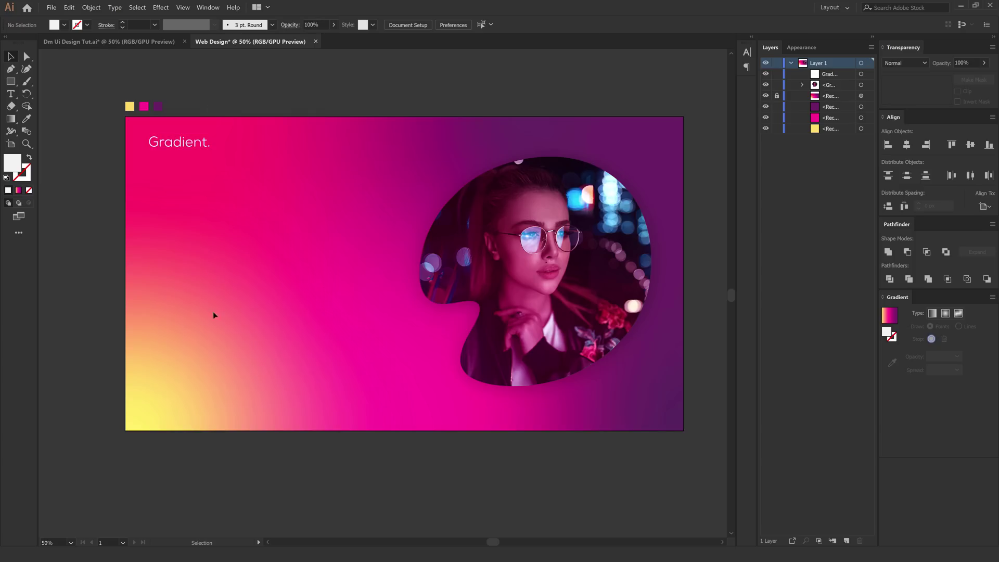
- Duplicate the "Gradient." text lower on the artboard and replace the copy's wording with "Design"
left_click(167, 151)
left_click_drag(171, 145, 137, 211)
key("t")
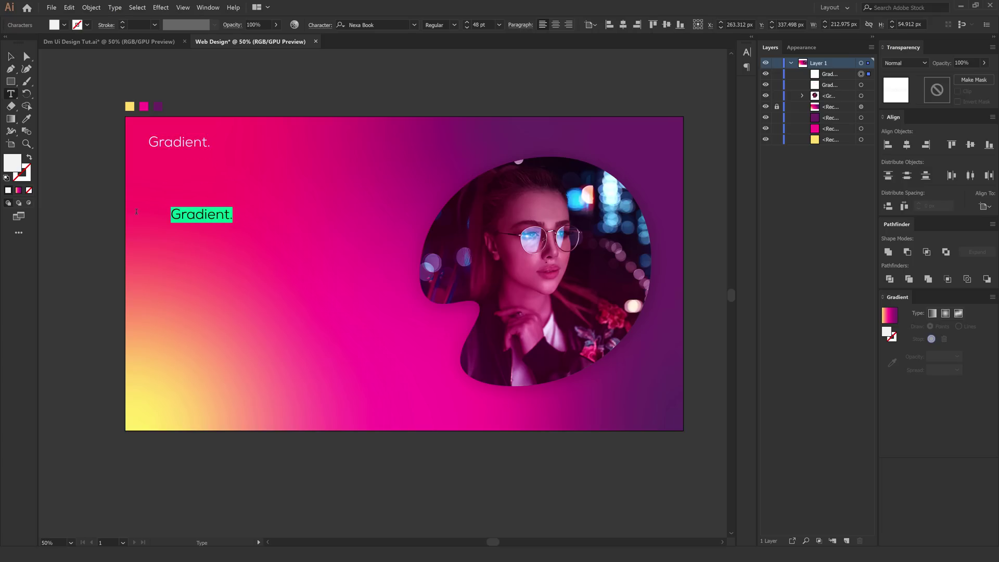
type("Design")
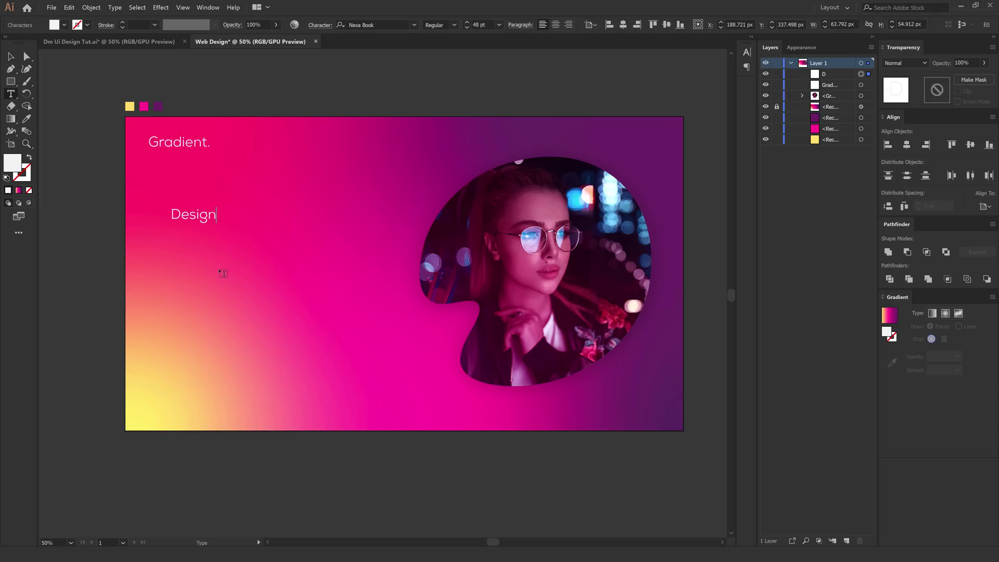
key("Escape")
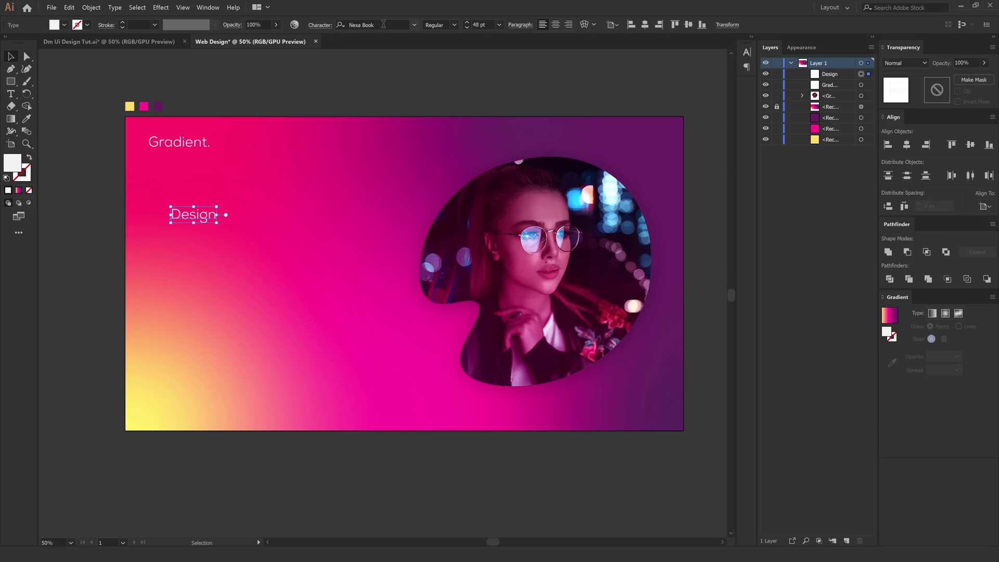
- Change the font of the "Design" text to Nexa Bold
left_click(384, 24)
key("BackSpace")
type("nexa")
left_click(370, 93)
- Enlarge the "Design" text into a headline of about 150.7 pt and position it left of the portrait
left_click_drag(216, 223, 335, 264)
left_click(214, 248)
left_click_drag(214, 249, 209, 257)
left_click_drag(329, 276, 306, 269)
- Set the font of the "Design" headline to Nexa Regular
left_click(378, 25)
type("b")
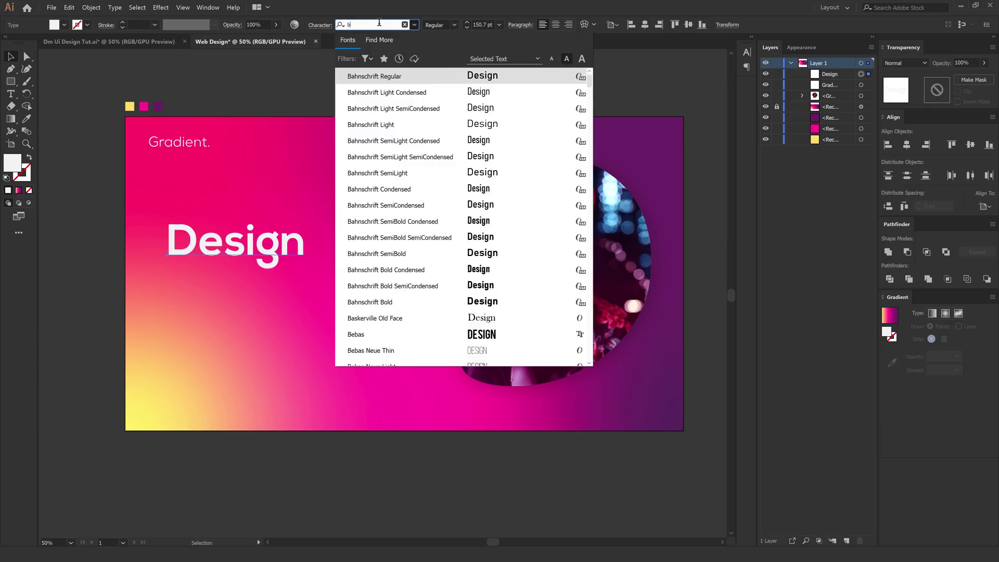
key("BackSpace")
type("nex")
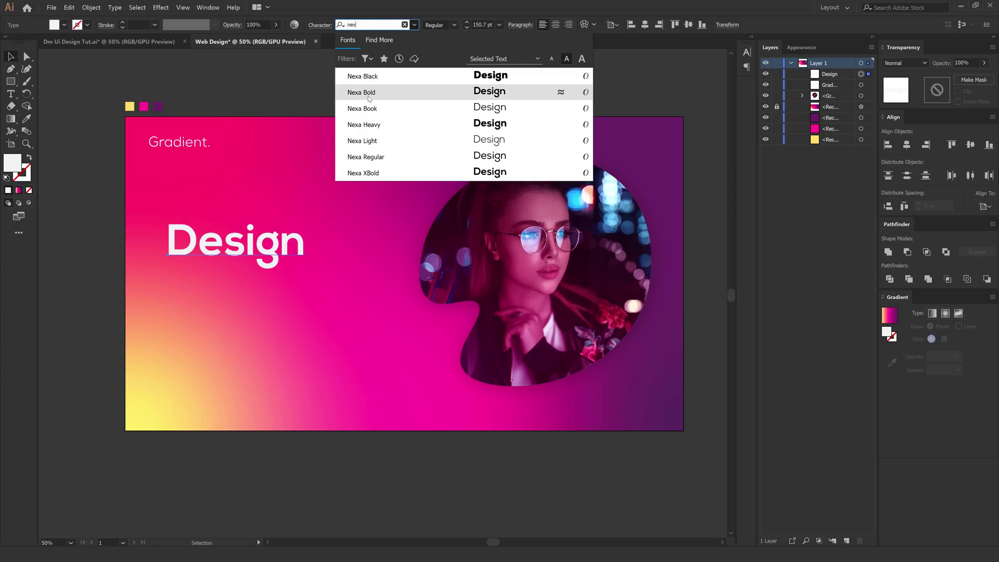
left_click(367, 156)
left_click(250, 118)
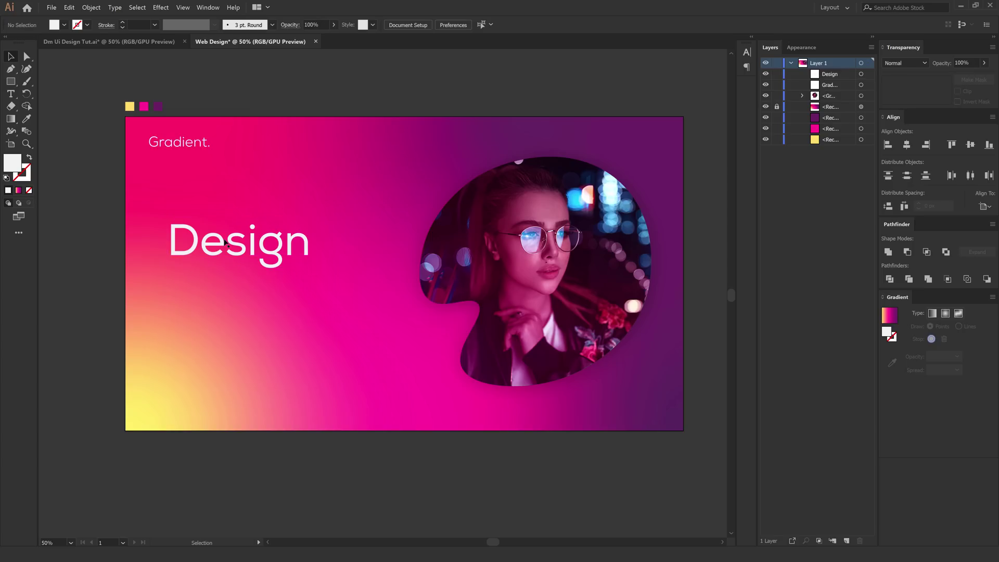
- Move the "Design" headline nearer the artboard's left edge and scale it down slightly
left_click_drag(221, 242, 207, 251)
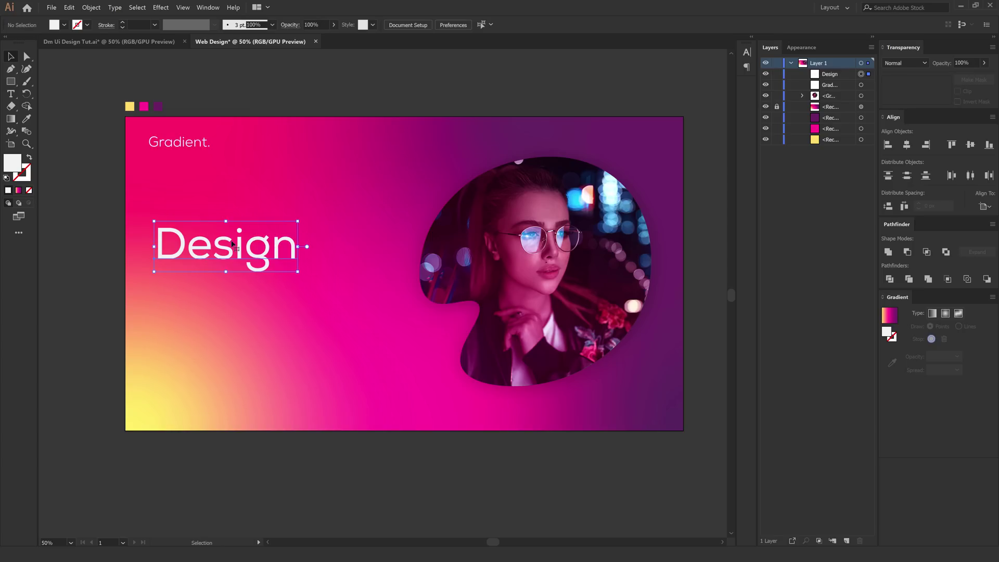
left_click(287, 99)
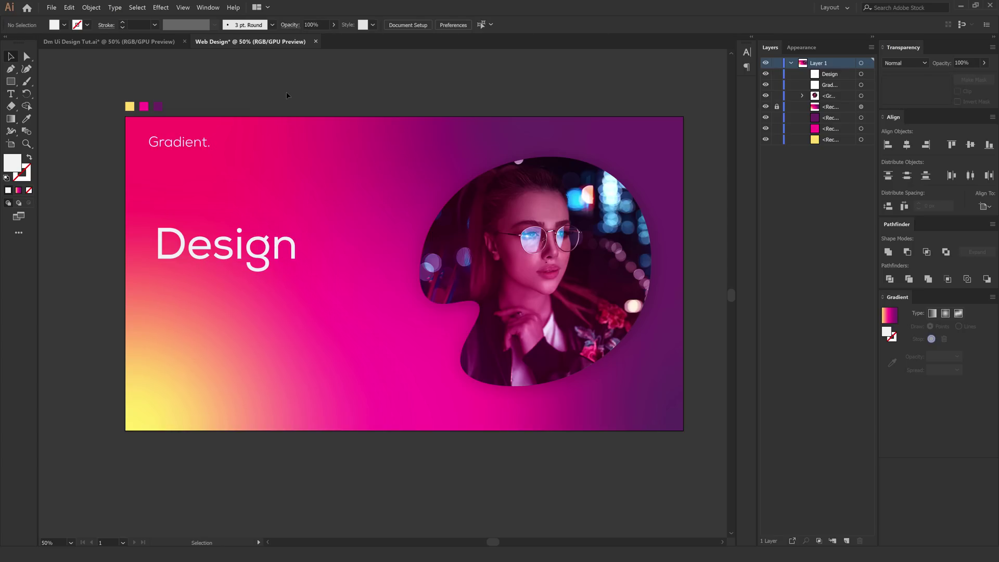
left_click_drag(197, 248, 197, 238)
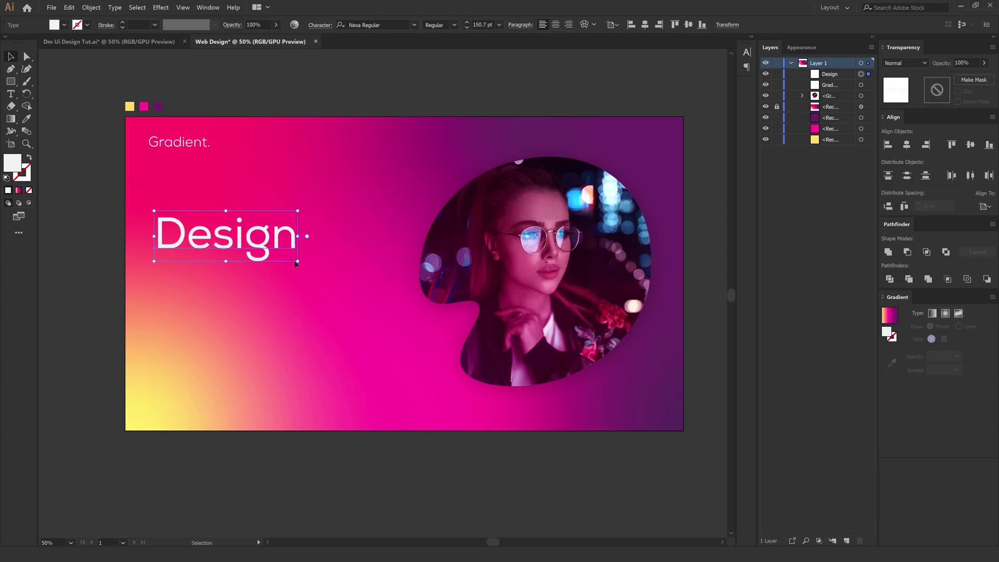
left_click(263, 104)
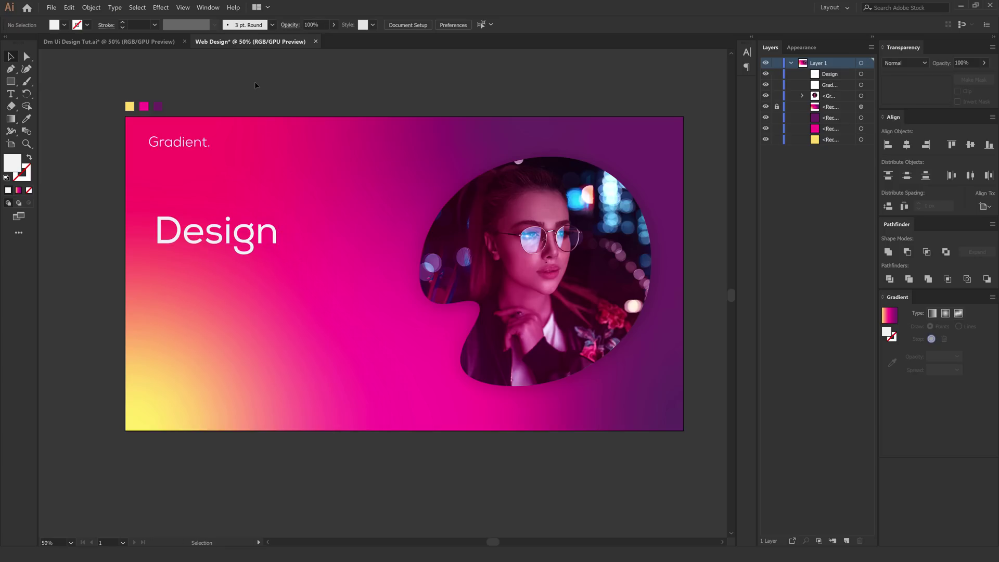
- Show the rulers, add a vertical guide at the left edge of "Gradient." and align the "Design" headline to it
key("ctrl+r")
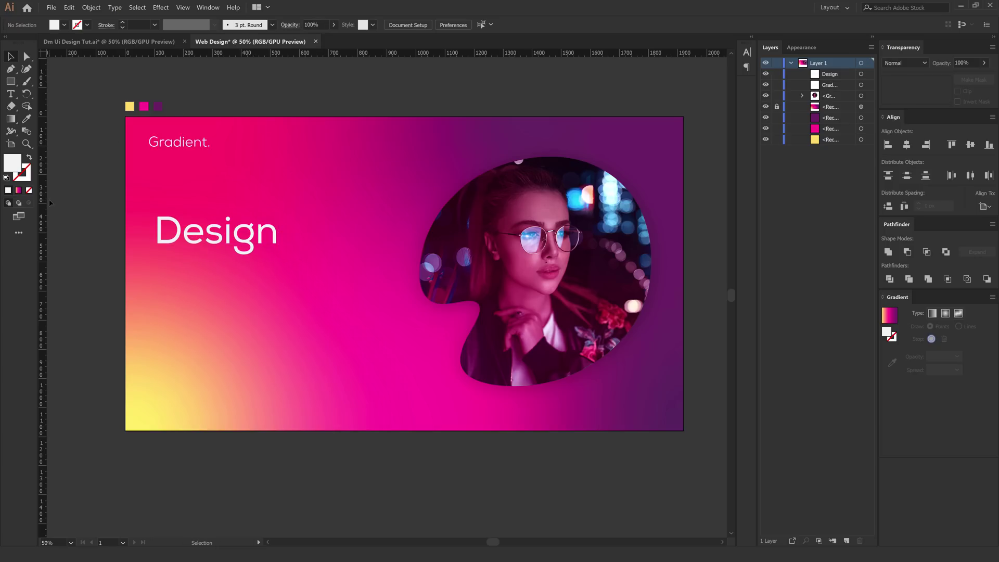
left_click_drag(45, 199, 147, 208)
left_click_drag(194, 235, 185, 234)
left_click(281, 90)
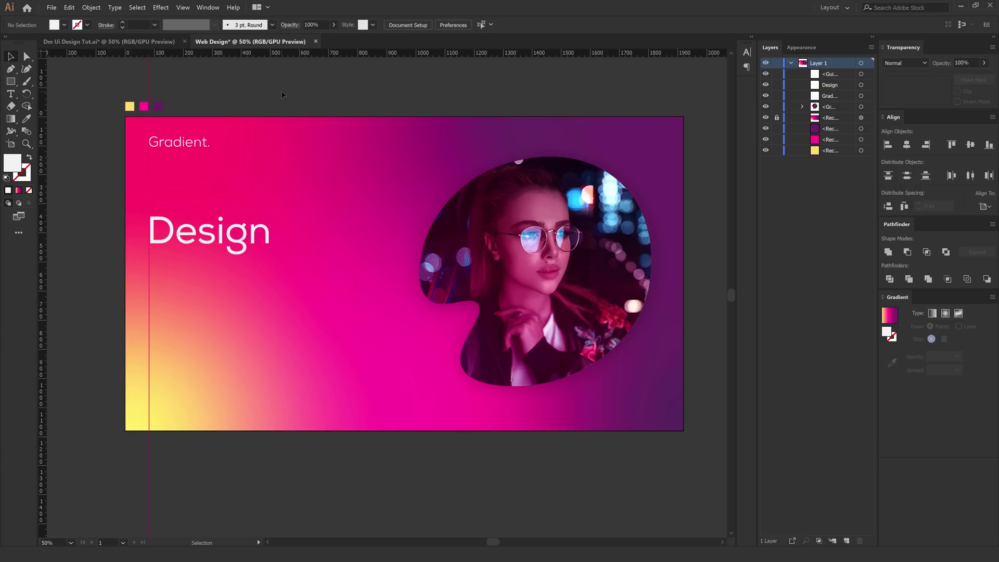
- Duplicate "Gradient." below "Design" and replace its wording with "is a formal response to a strategic question." copied from Dm Ui Design Tut.ai
left_click(182, 143)
left_click_drag(179, 144, 185, 273)
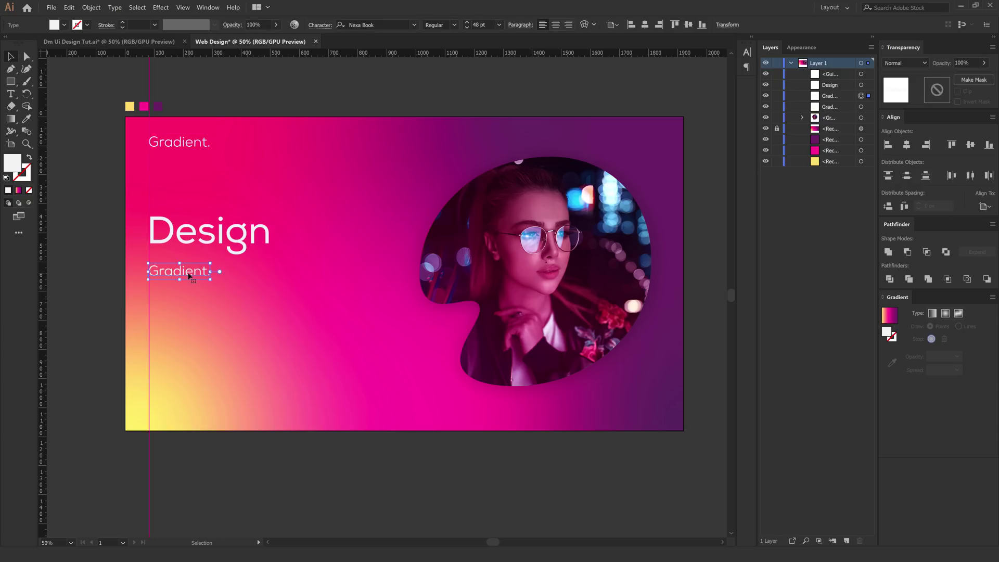
left_click(144, 42)
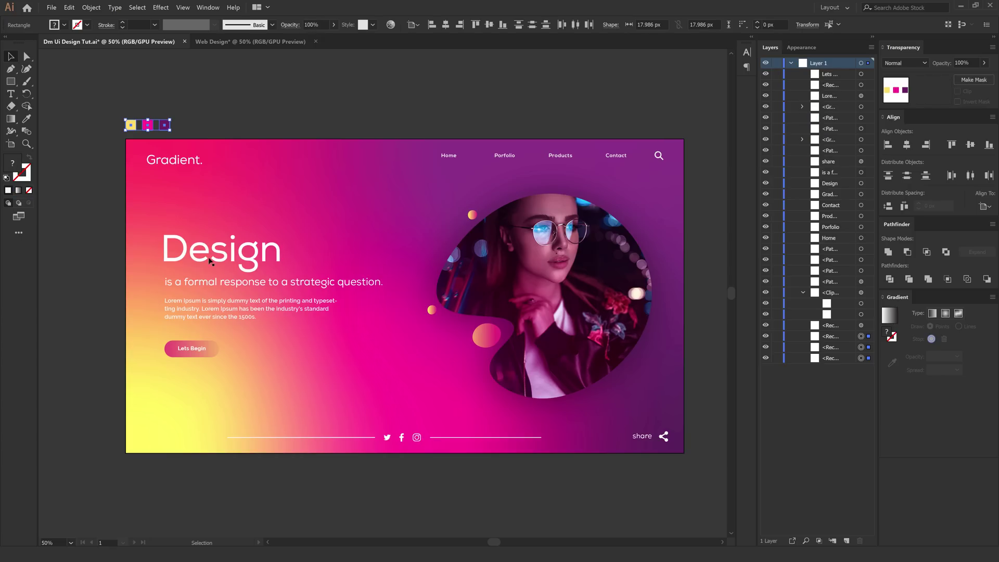
double_click(226, 282)
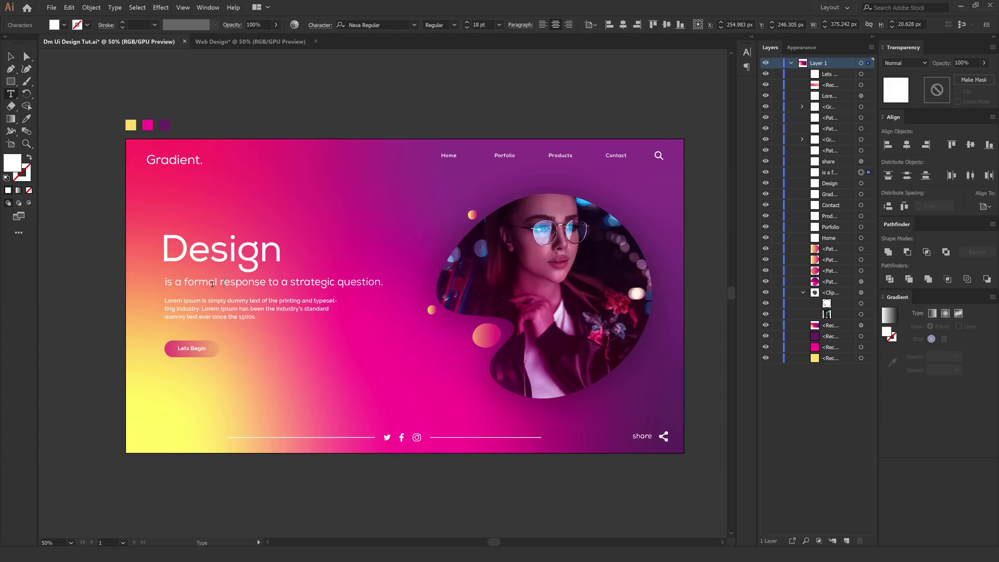
left_click_drag(166, 282, 382, 285)
key("ctrl+c")
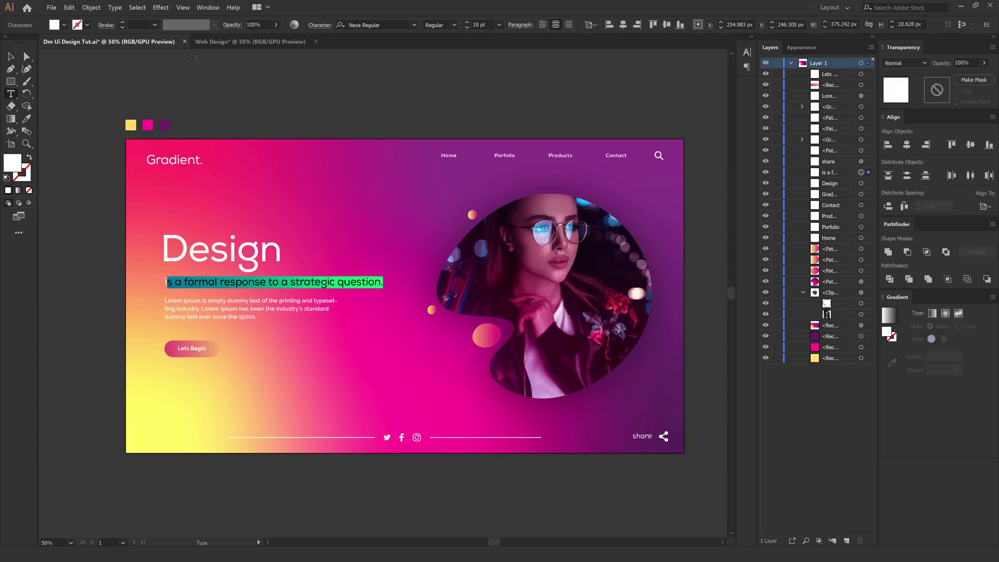
left_click(208, 42)
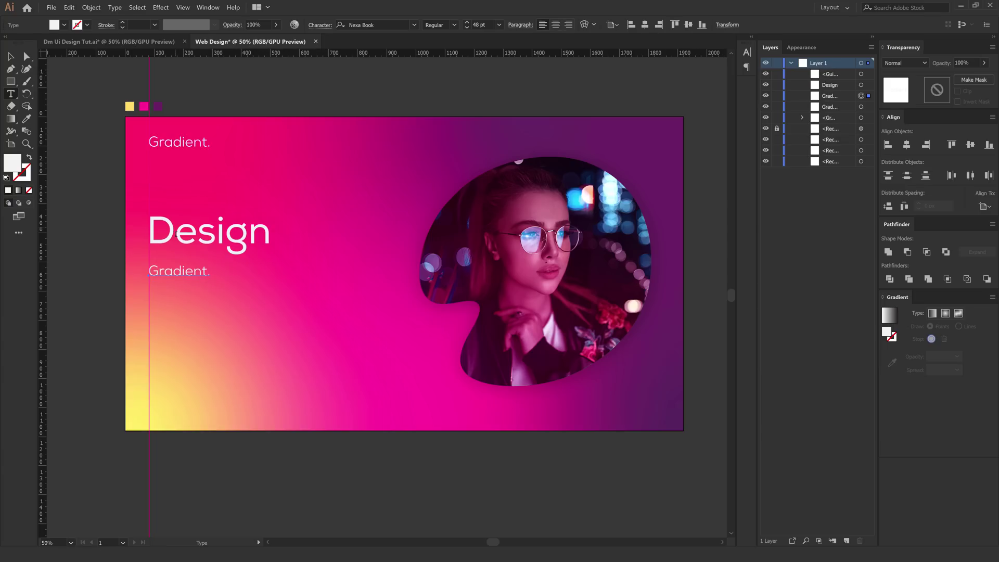
triple_click(156, 272)
key("ctrl+v")
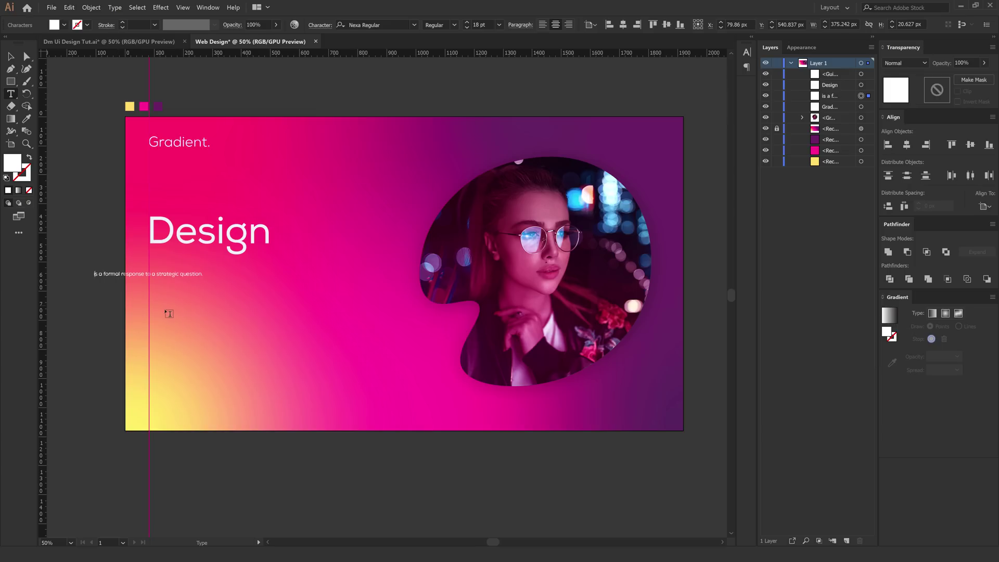
- Set the tagline's font size to 34 pt and place it just below the "Design" headline, starting at the guide
left_click(11, 56)
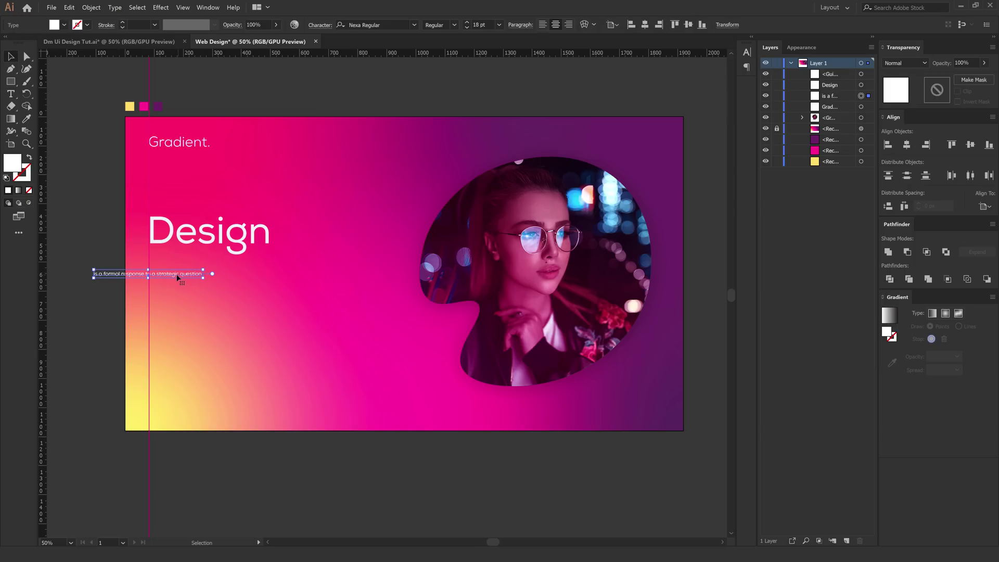
left_click_drag(236, 266, 354, 295)
left_click(467, 23)
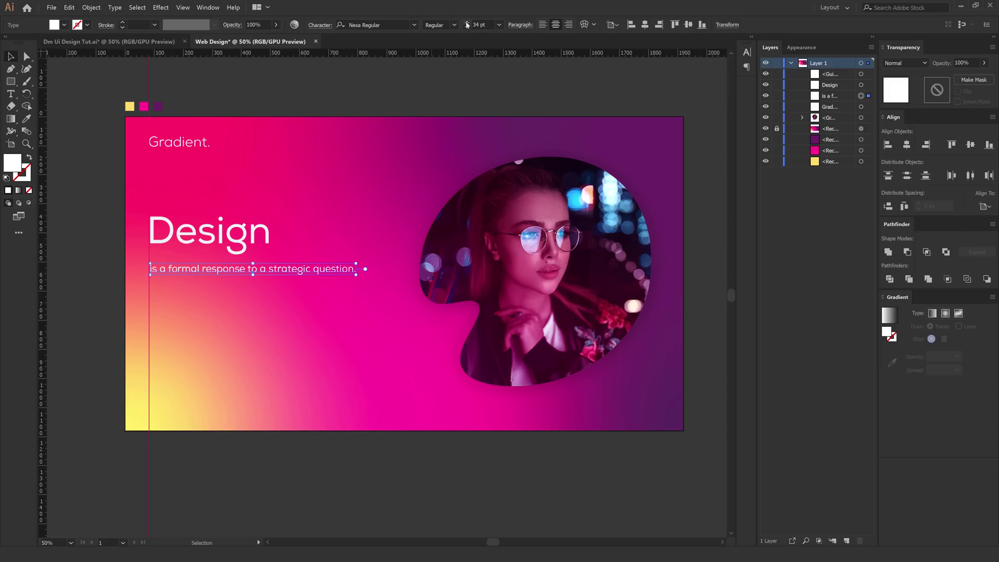
left_click_drag(177, 271, 179, 265)
left_click(124, 253)
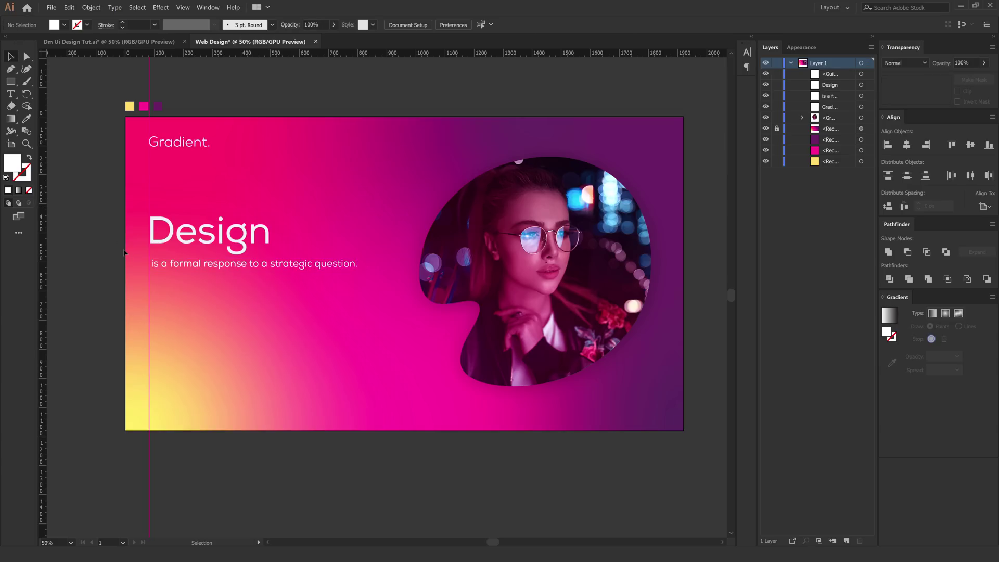
- Copy the Lorem Ipsum paragraph from Dm Ui Design Tut.ai into the Web Design document, removing the spare copy of the tagline
left_click_drag(180, 266, 180, 296)
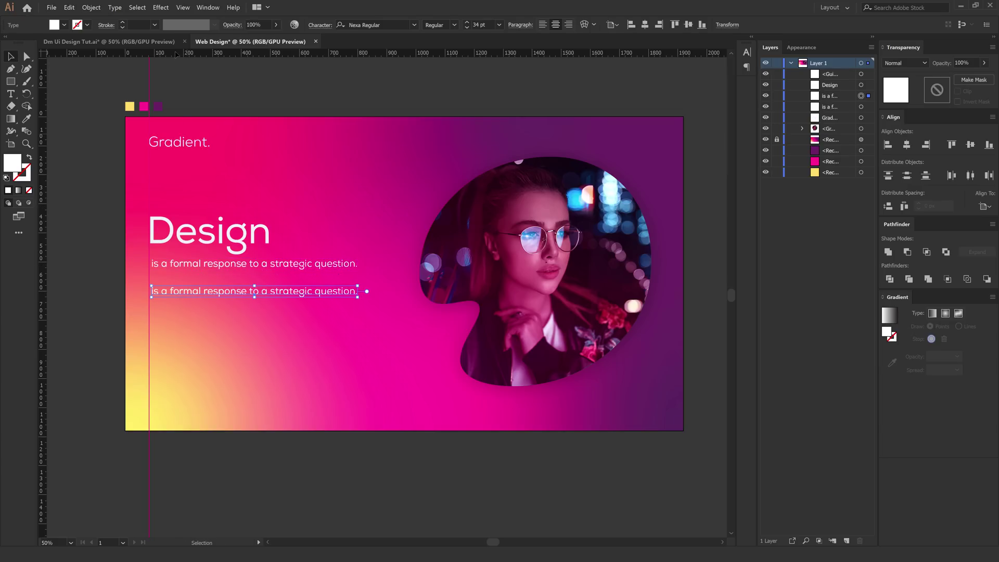
left_click(151, 41)
left_click(219, 306)
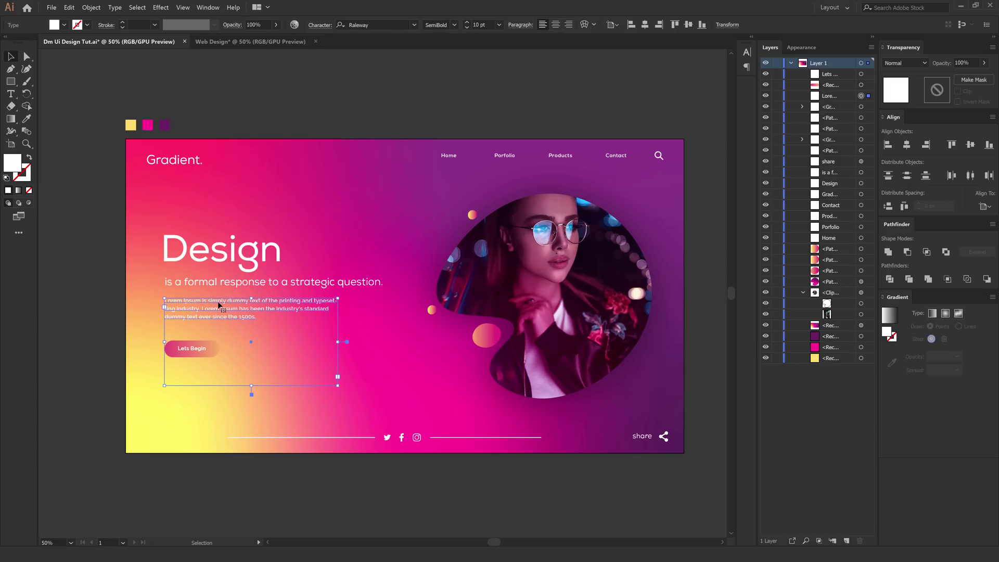
right_click(218, 302)
left_click(196, 306)
left_click(250, 42)
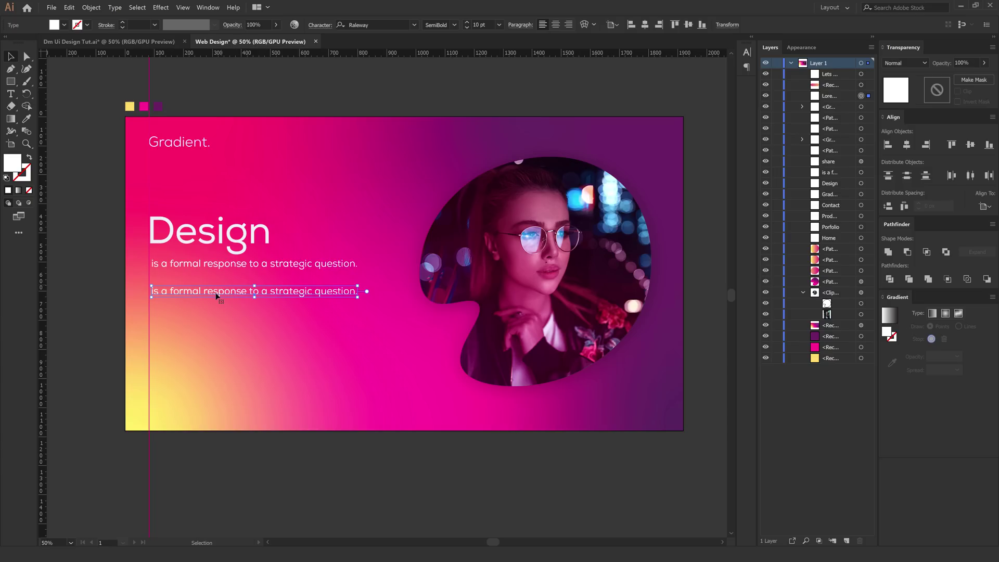
key("Delete")
key("ctrl+v")
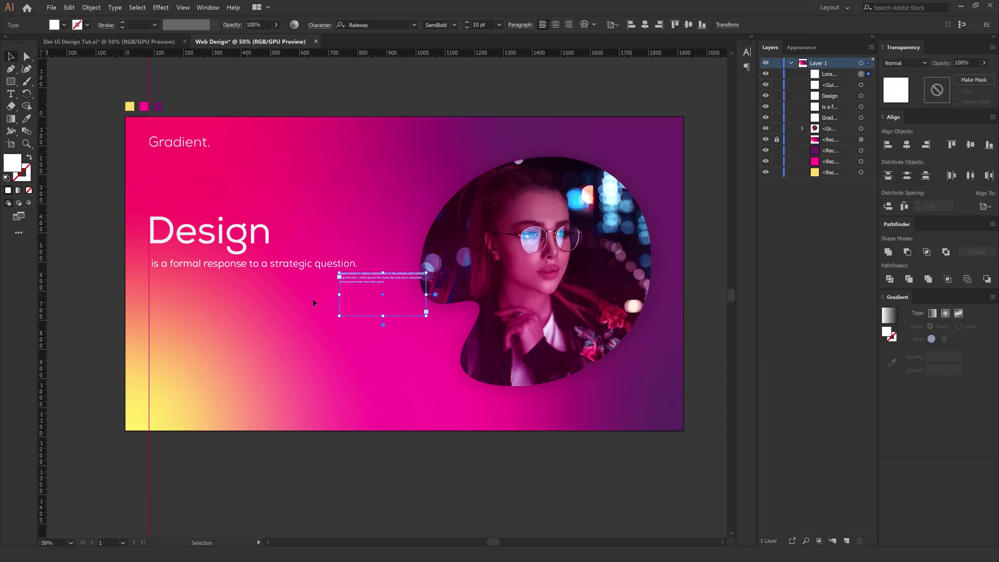
- Place the Lorem Ipsum paragraph below the tagline with a larger text frame, and set its font size to 17 pt
left_click_drag(361, 281, 170, 280)
left_click_drag(238, 322, 313, 358)
left_click(467, 22)
left_click(467, 22)
left_click(467, 23)
left_click(467, 22)
left_click(466, 22)
left_click(467, 22)
left_click(467, 23)
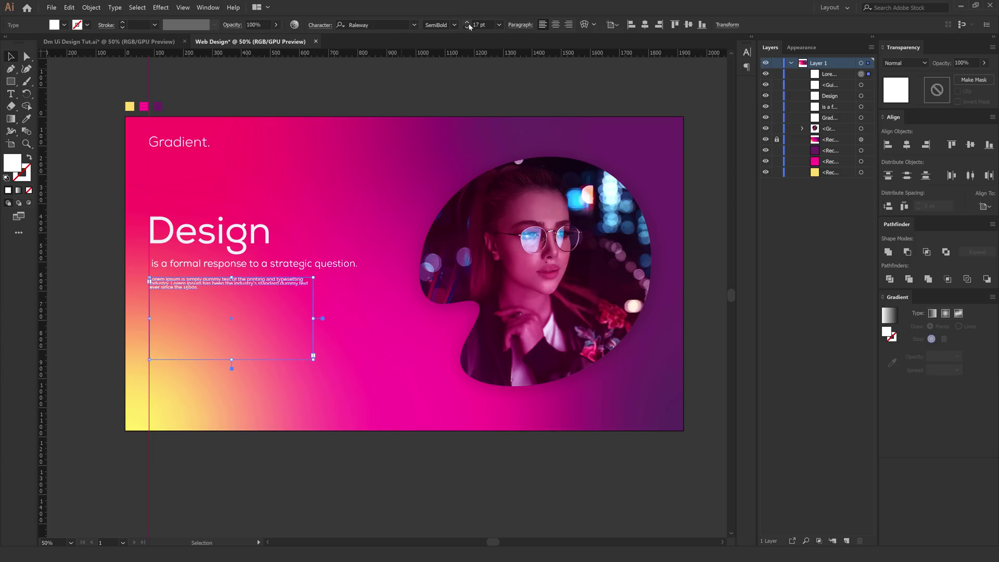
- Set the Lorem Ipsum paragraph's leading to 30 pt and its font size to 19 pt
left_click(320, 25)
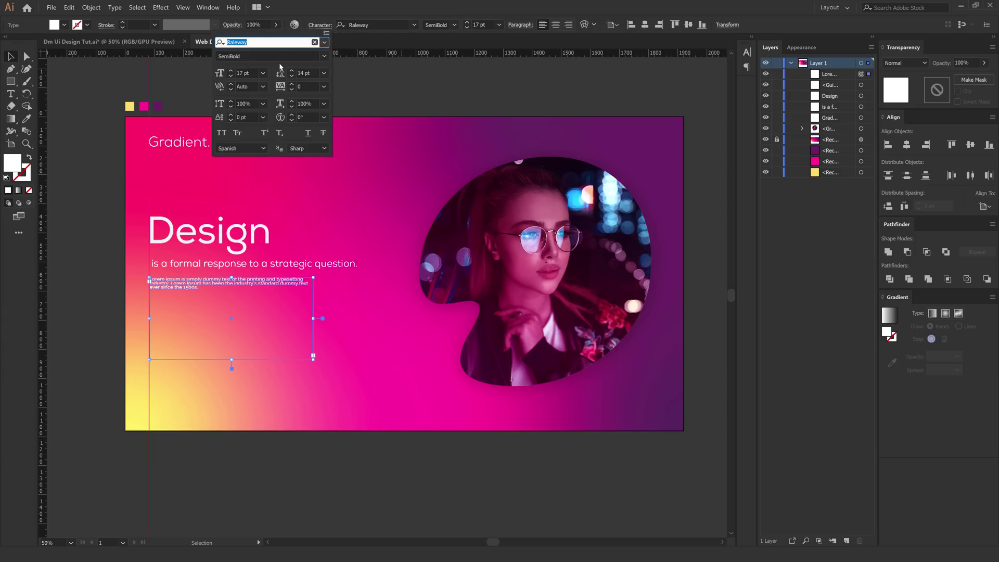
left_click(291, 71)
left_click(292, 71)
left_click(292, 71)
left_click(292, 72)
left_click(292, 71)
left_click(292, 71)
left_click(292, 71)
left_click(292, 71)
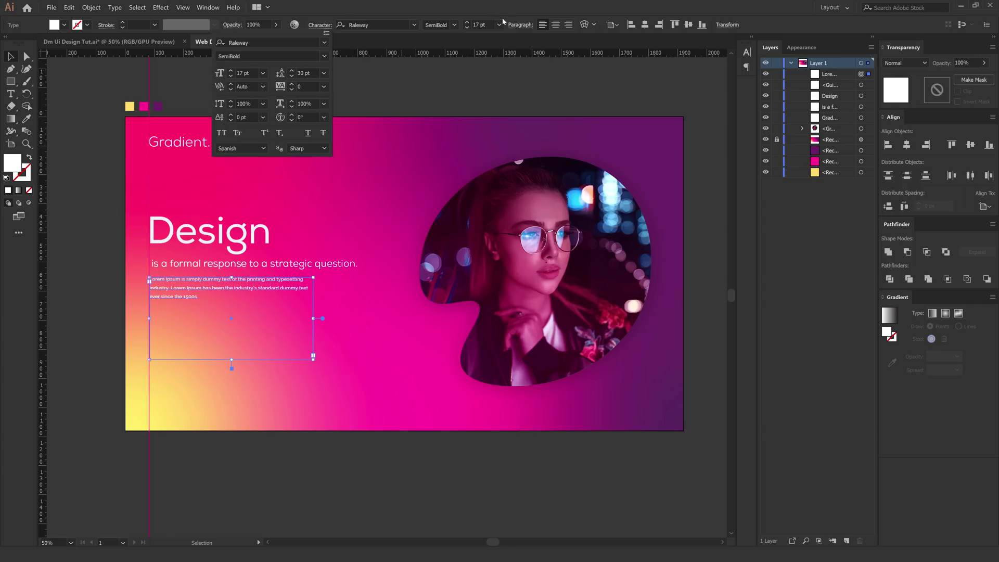
left_click(468, 22)
left_click(467, 22)
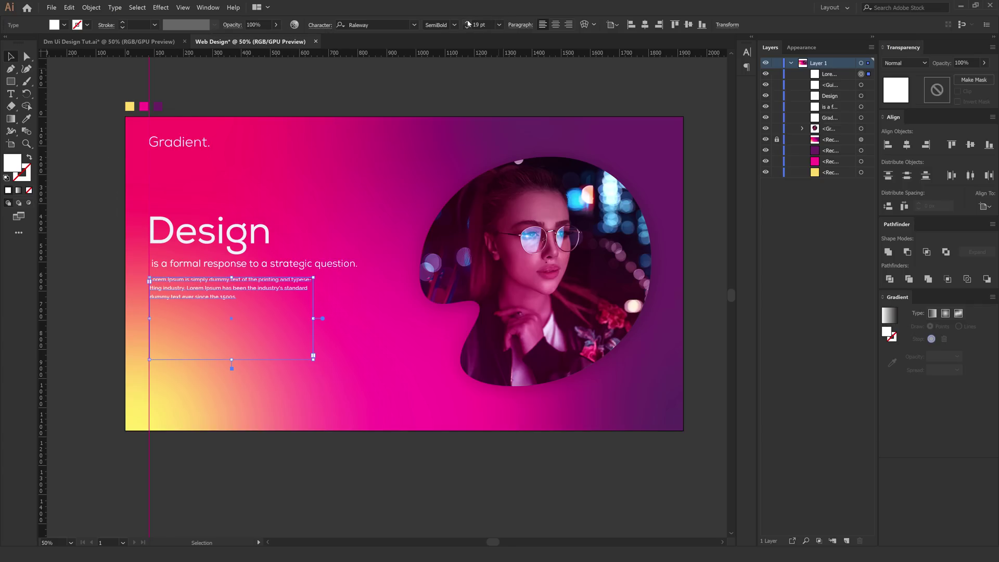
left_click(154, 375)
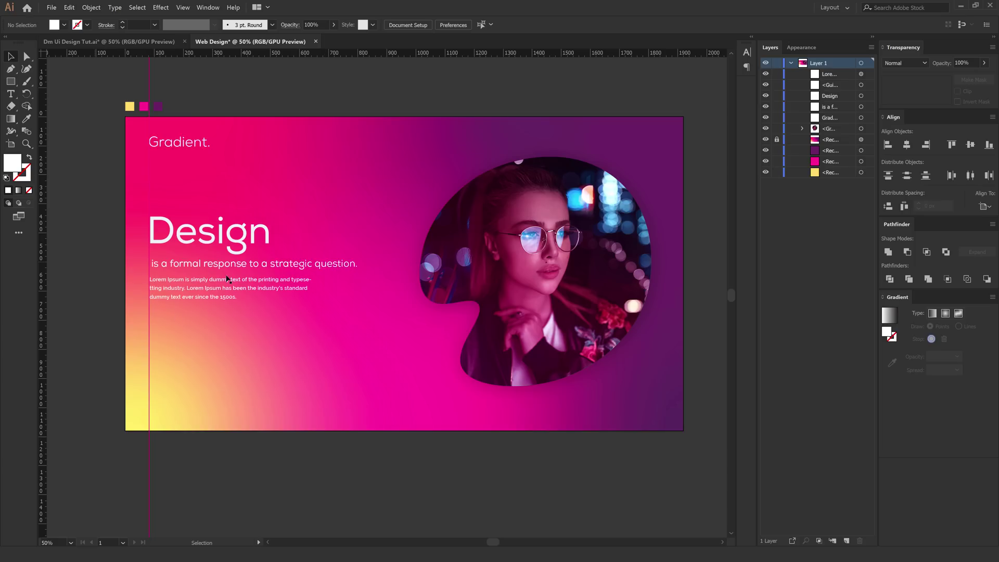
- Duplicate the "Gradient." text to the right along the artboard's header and set the copy's font size to 21 pt
left_click_drag(175, 142, 427, 144)
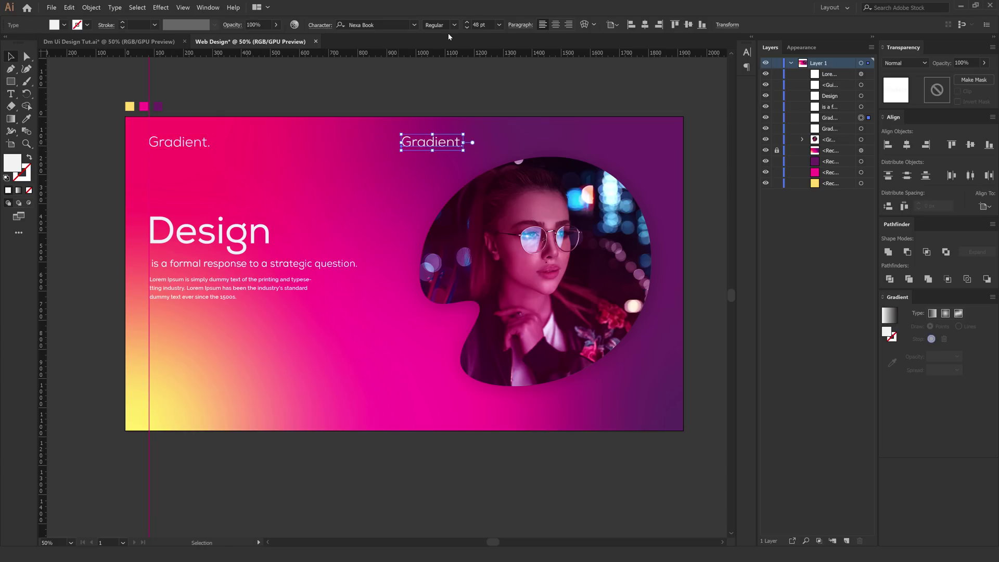
left_click(467, 27)
left_click(467, 27)
left_click(467, 27)
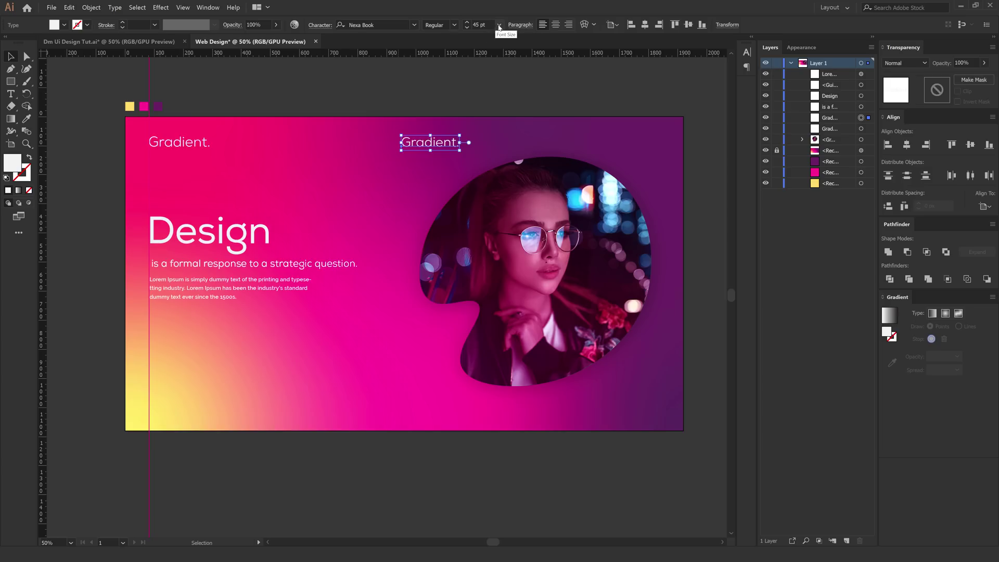
left_click(499, 25)
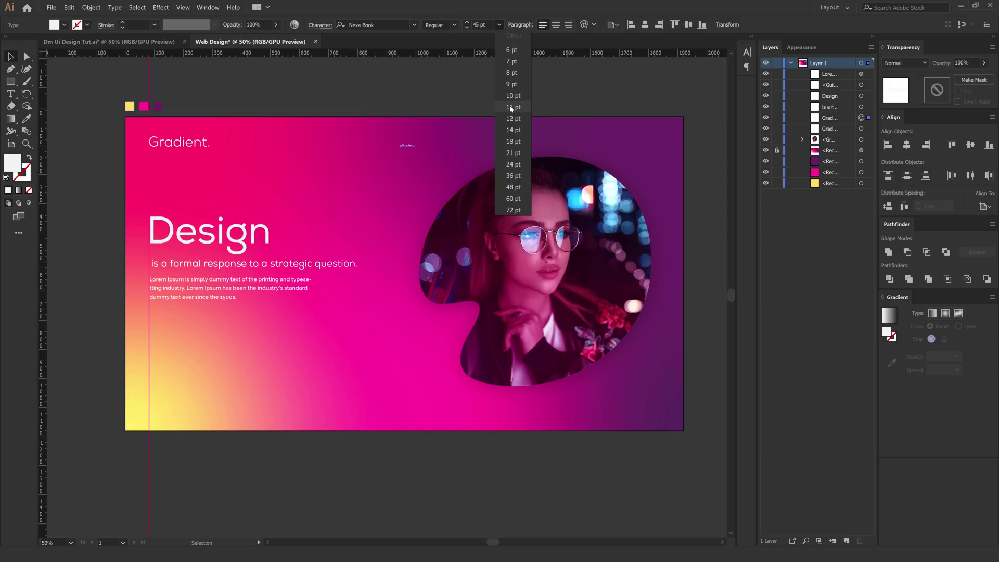
left_click(513, 154)
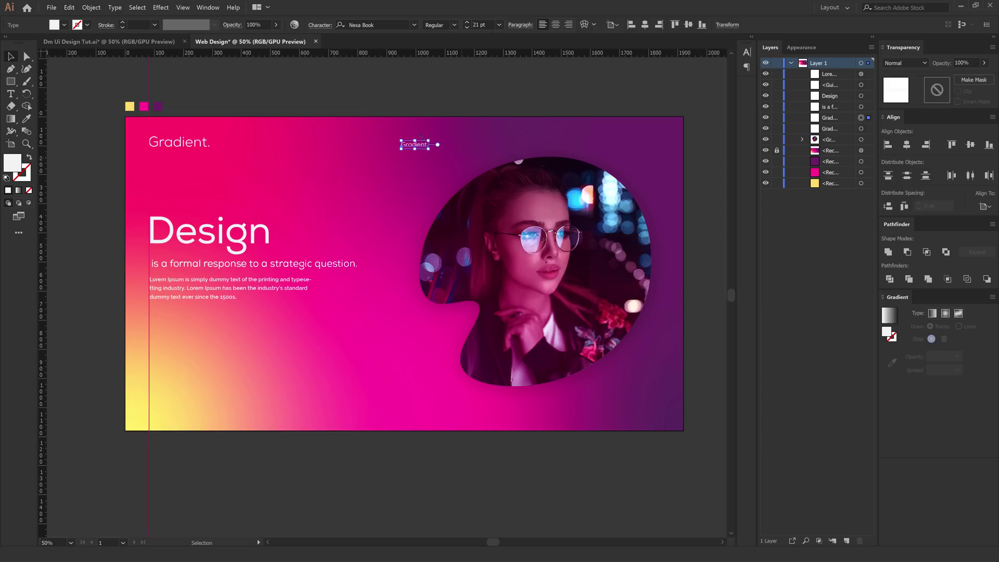
- Set the font of the small "Gradient." copy in the header to Nexa Regular
left_click(383, 25)
type("nex")
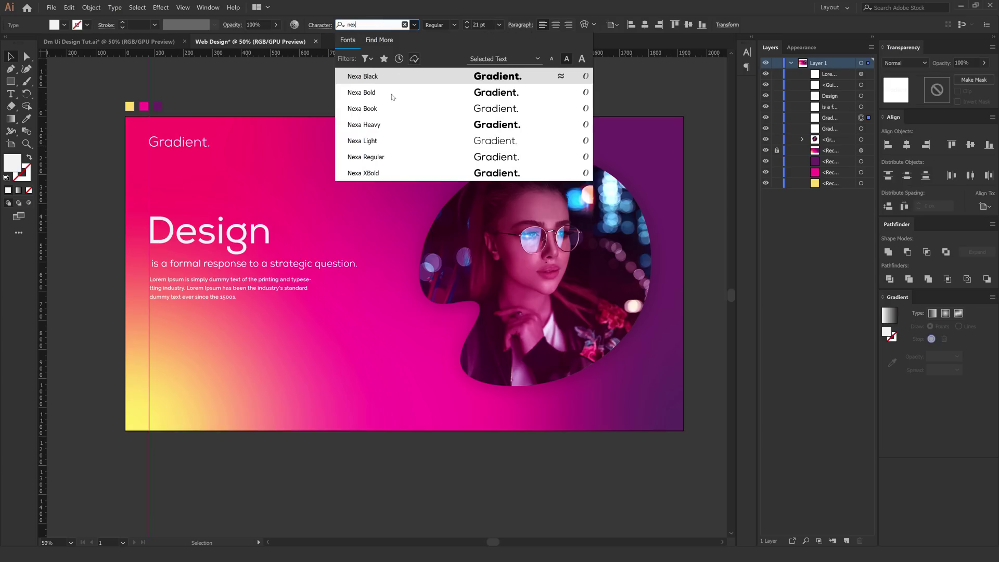
left_click(451, 157)
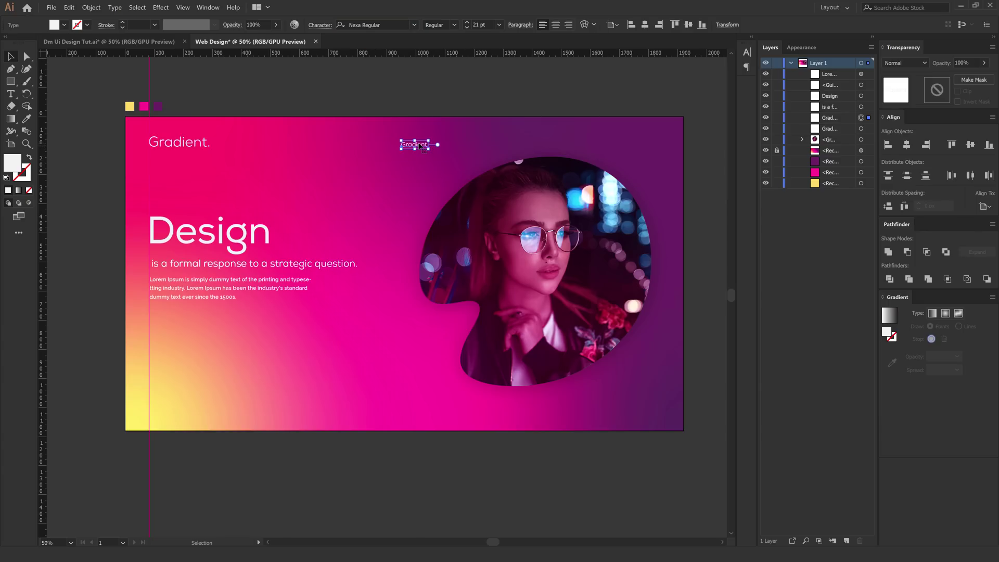
- Set the font of the small "Gradient." copy in the header to Nexa Bold
left_click(385, 25)
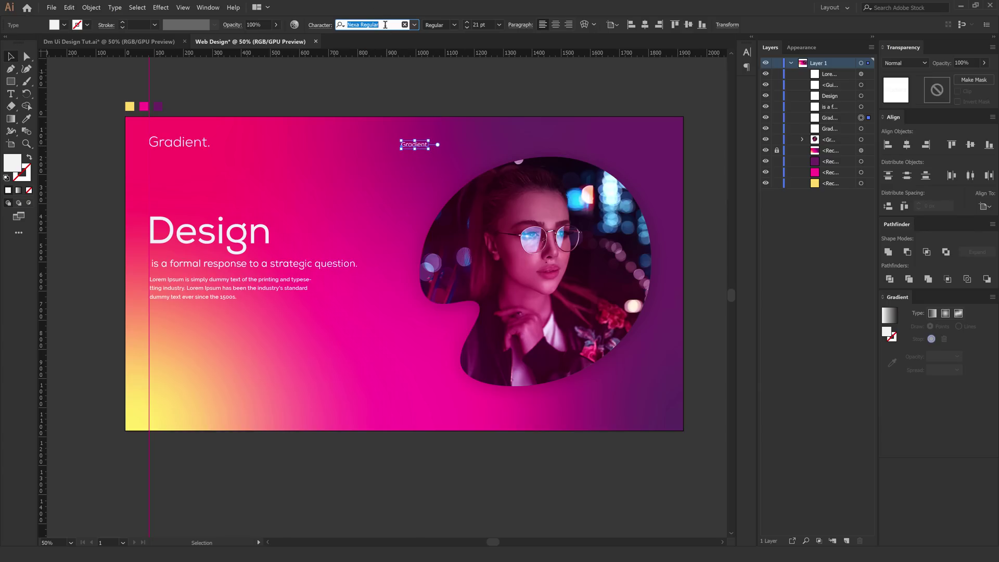
type("nex")
left_click(367, 93)
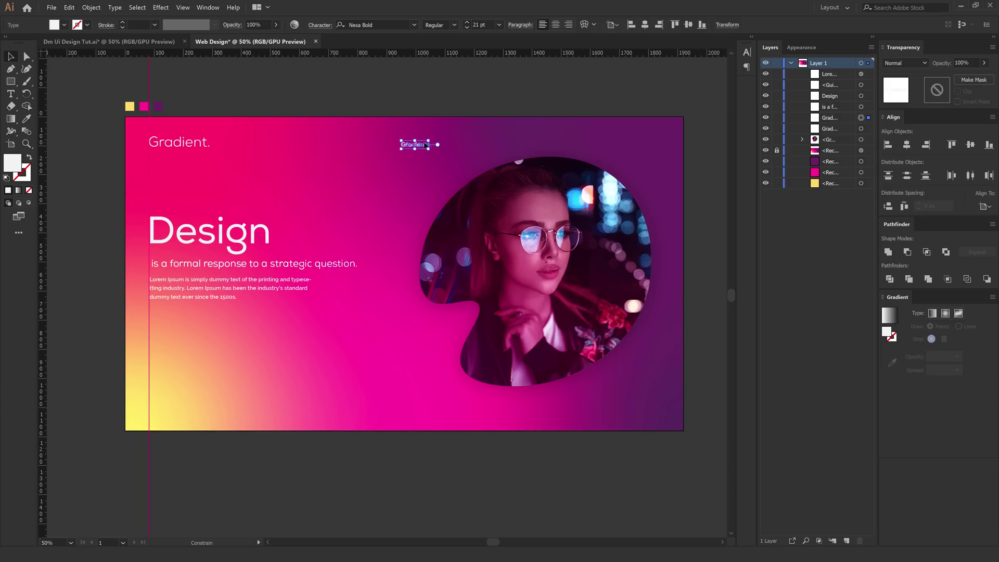
- Move the small "Gradient." copy slightly up and replace its text with "Home"
left_click_drag(422, 144, 424, 139)
double_click(421, 138)
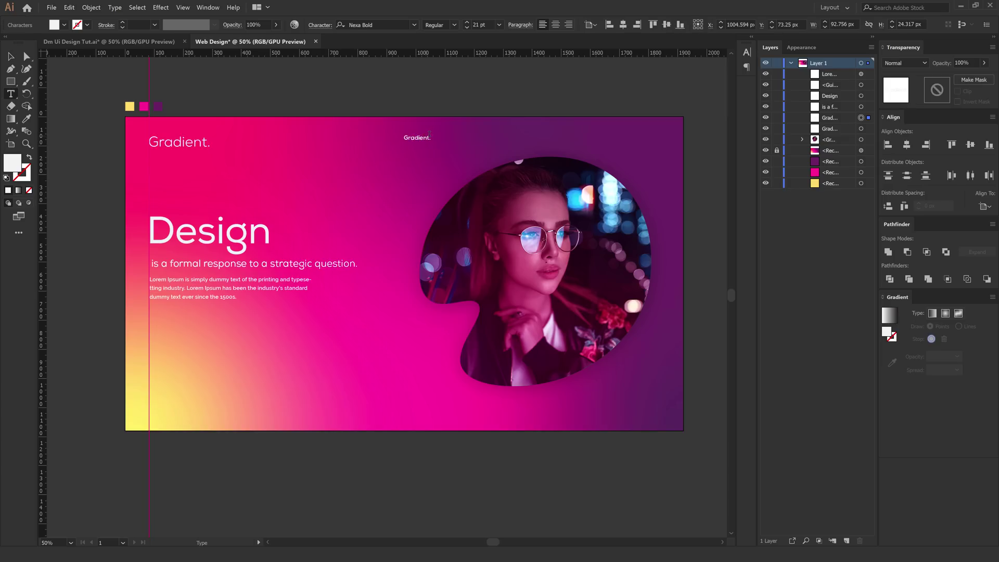
left_click_drag(435, 141, 379, 138)
type("Home")
key("Escape")
- Duplicate the "Home" label to its right along the header and change the copy's text to "Porfolio"
left_click_drag(412, 141, 479, 140)
double_click(462, 138)
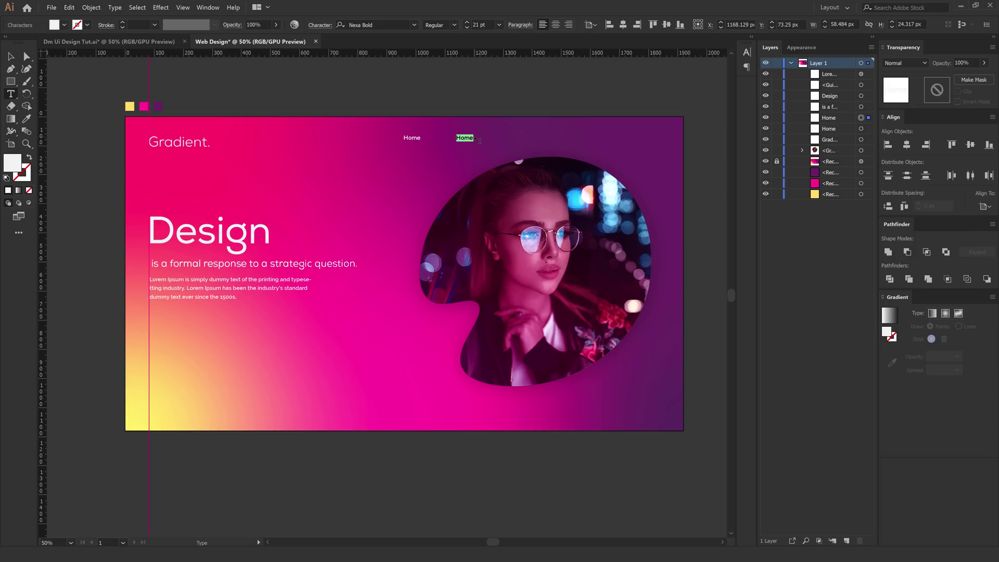
type("Porfolio")
left_click(10, 56)
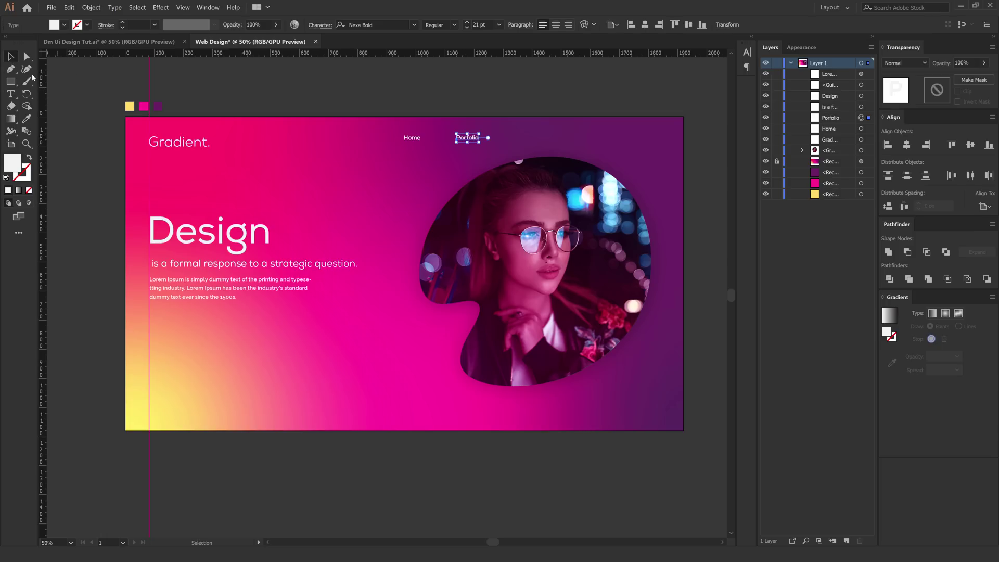
- Duplicate the "Porfolio" label to its right and change the copy's text to "Products"
left_click_drag(490, 141, 536, 137)
double_click(521, 139)
type("Products")
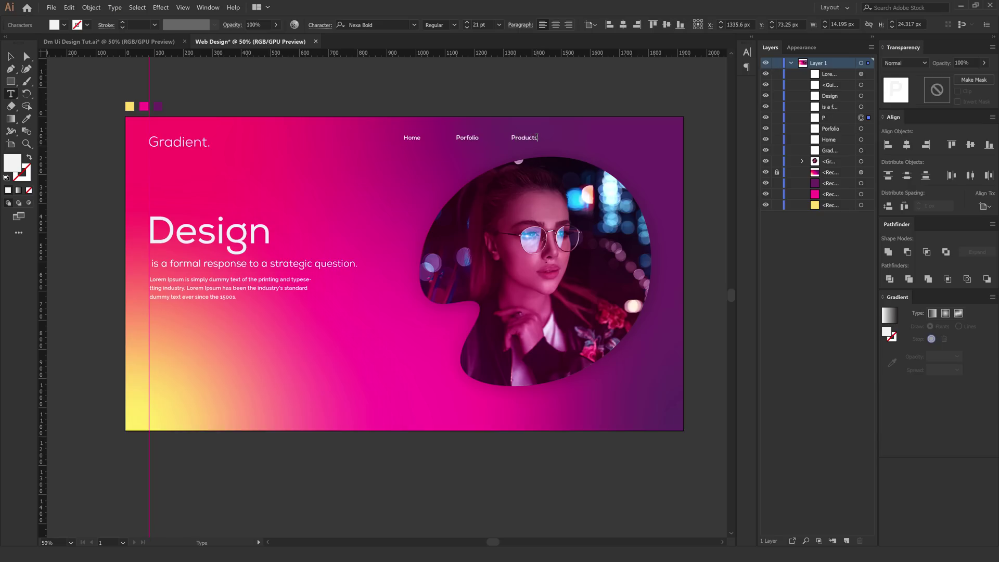
key("Escape")
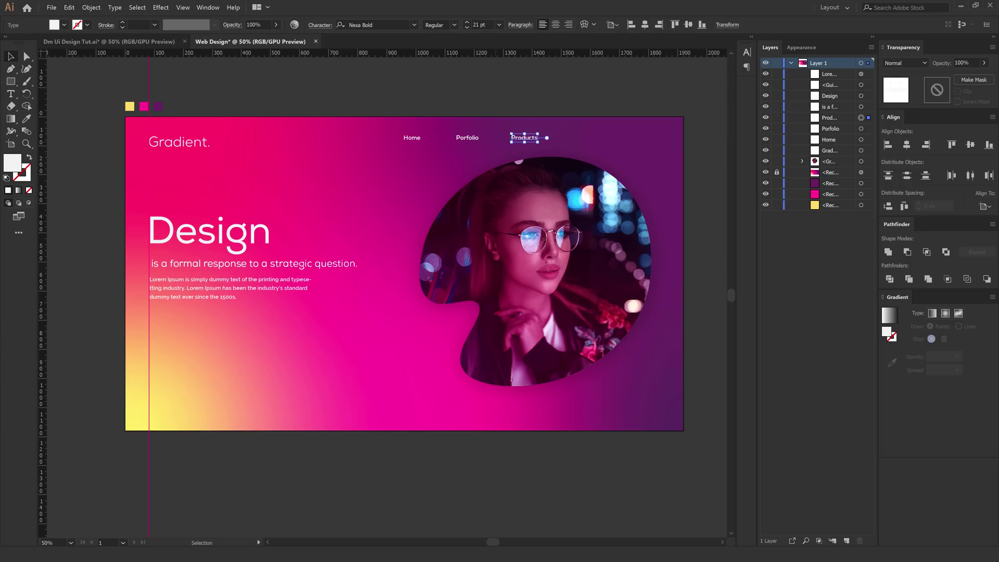
- Duplicate the "Products" label to its right and change the copy's text to "Contact"
left_click_drag(518, 140, 598, 147)
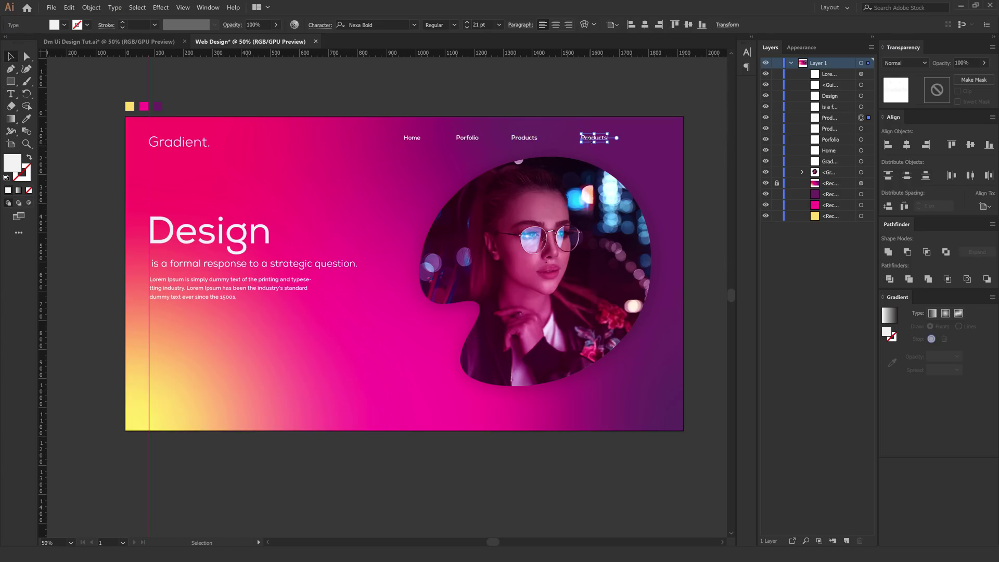
double_click(589, 141)
key("ctrl+a")
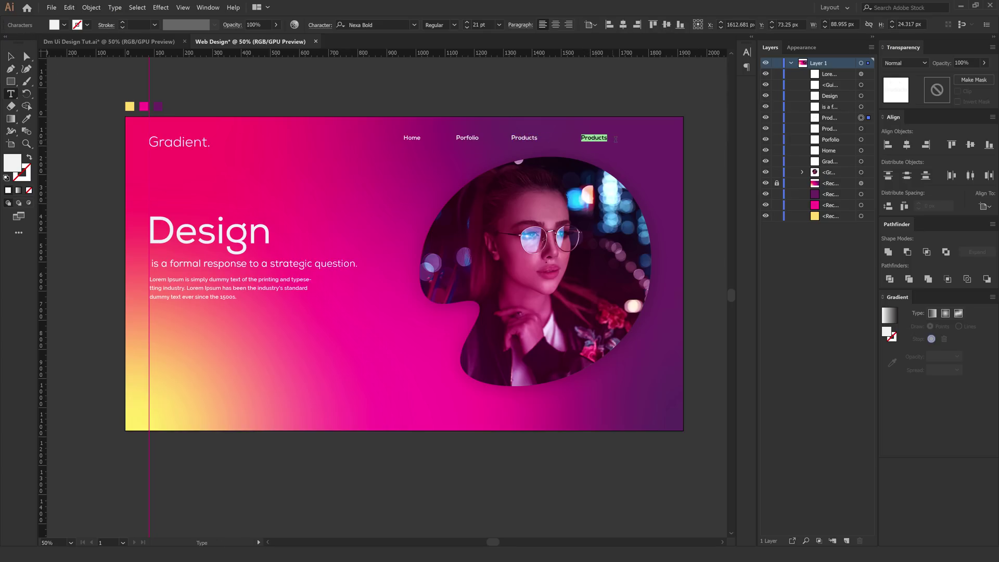
type("Contact")
key("Escape")
- Distribute the four navigation labels horizontally by their centers, aligned to the selection, and shift them slightly right along the header
left_click(459, 106)
left_click(411, 138)
left_click(467, 138, "shift")
left_click(524, 138, "shift")
left_click(593, 138, "shift")
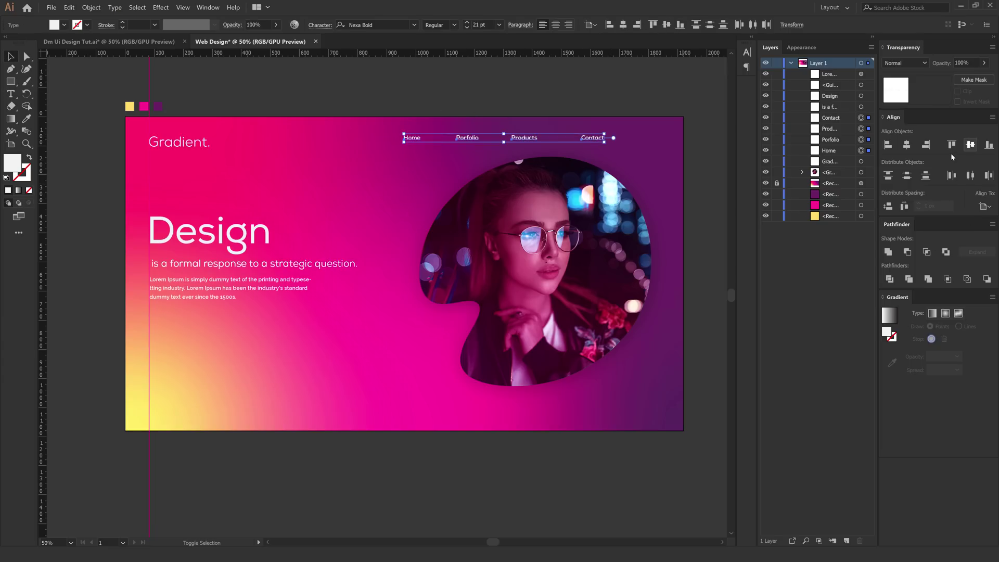
left_click(969, 181)
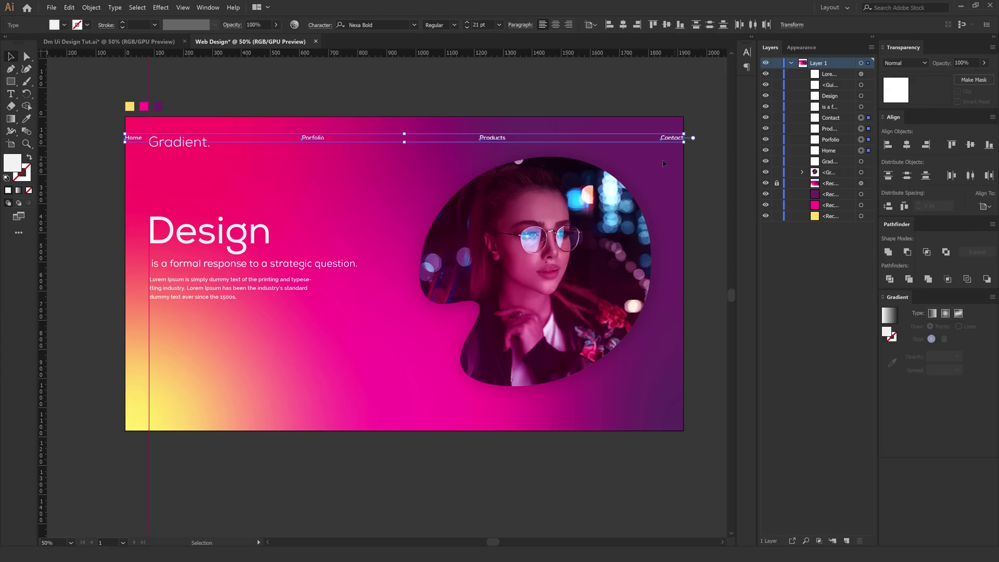
left_click(985, 206)
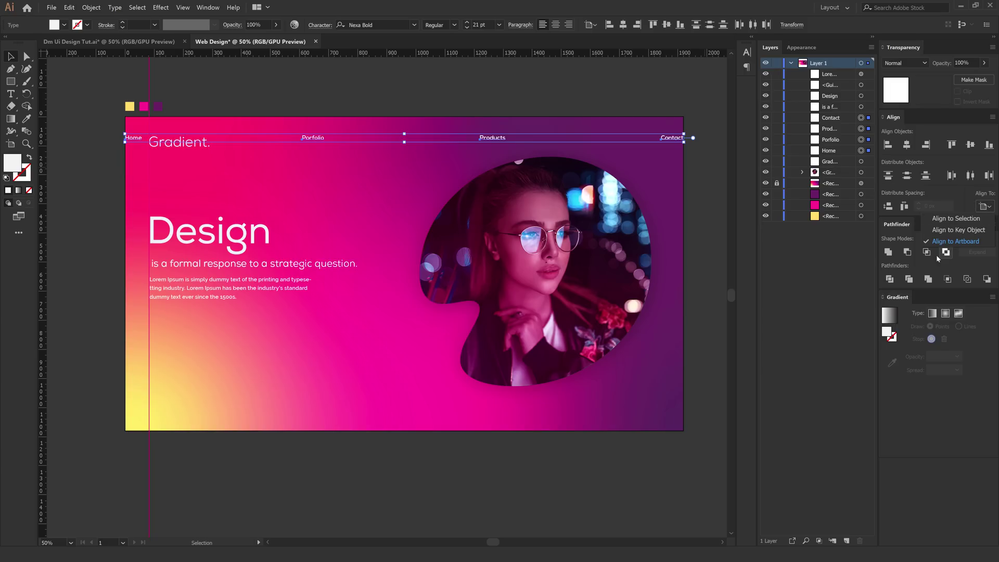
left_click(958, 219)
key("ctrl+z")
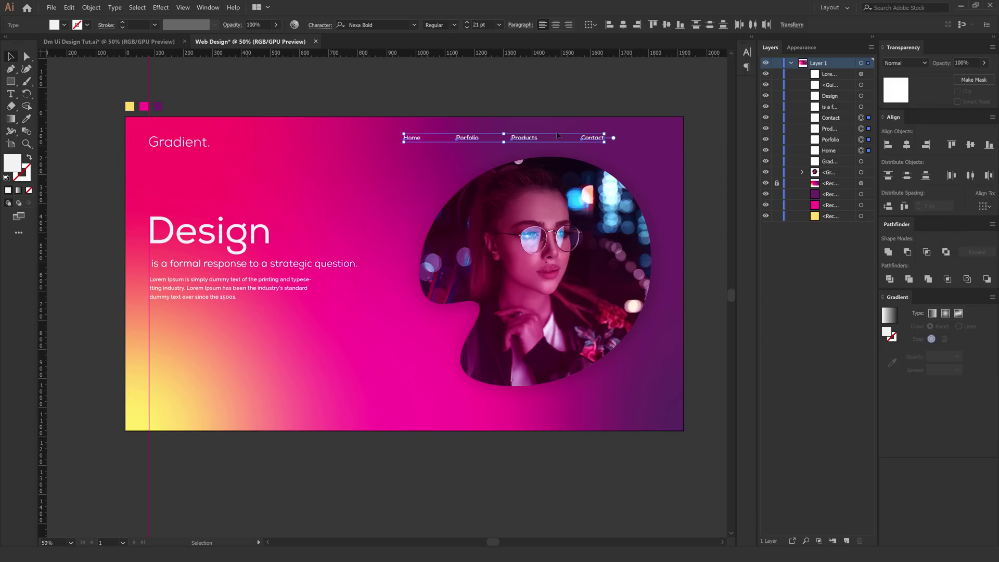
left_click(971, 176)
left_click_drag(530, 140, 542, 151)
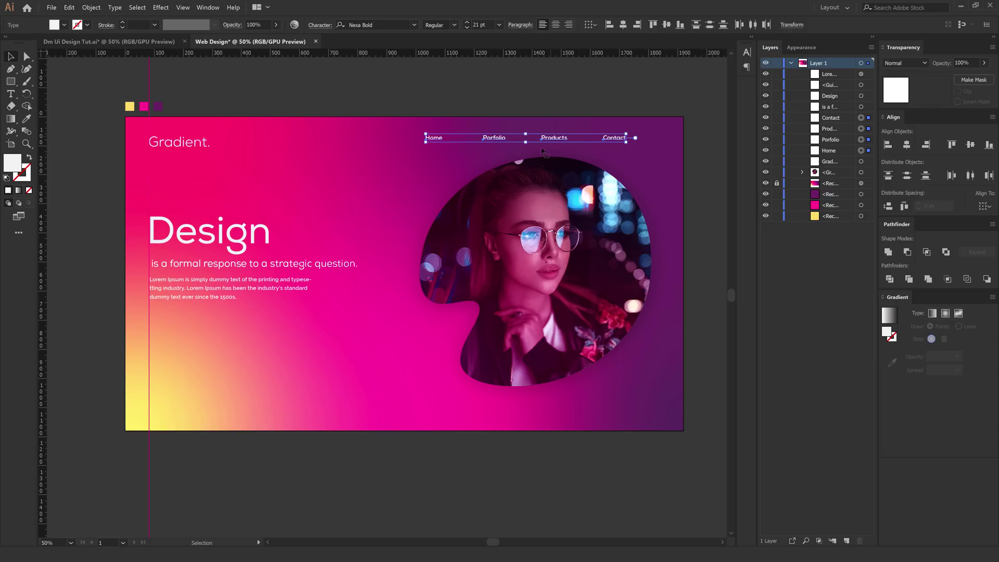
- Set the font size of the four navigation labels to 18 pt
left_click(466, 27)
left_click(466, 27)
left_click(466, 30)
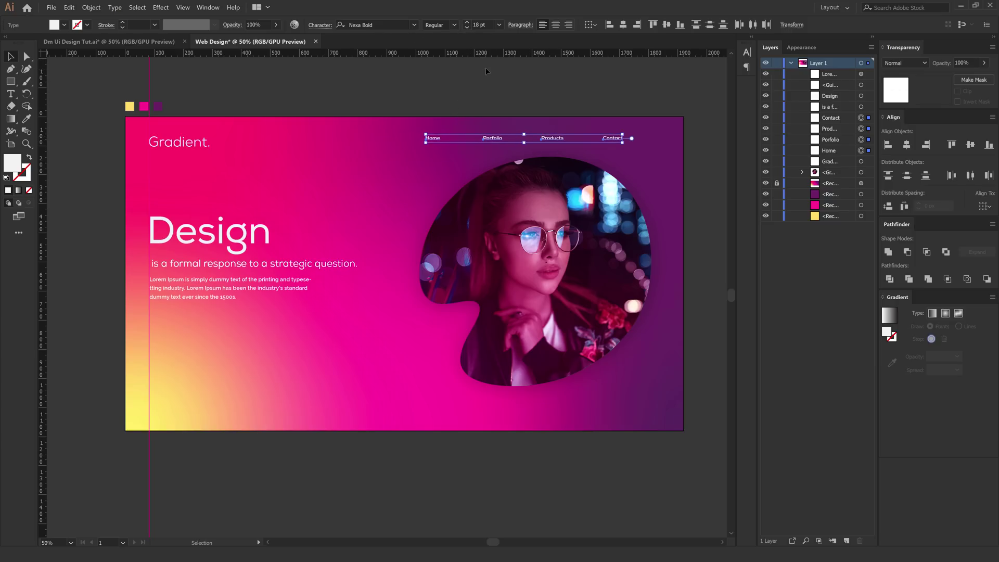
left_click(606, 115)
left_click_drag(617, 139, 647, 139)
key("ctrl+z")
left_click(567, 109)
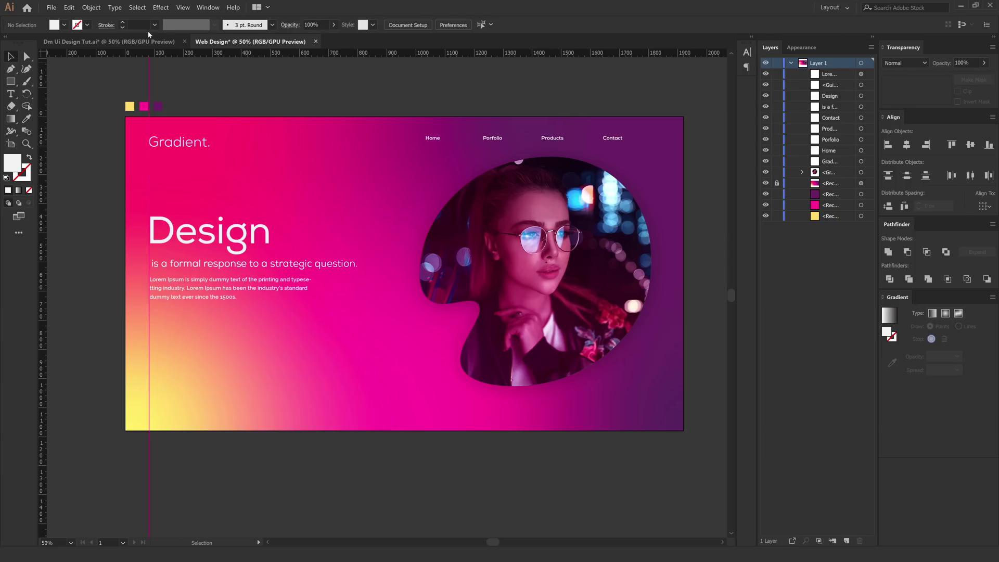
- Copy the "share" text and icon from Dm Ui Design Tut.ai into the Web Design document and place them in the artboard's lower-right corner
left_click(101, 42)
left_click(644, 438)
key("a")
left_click(666, 438, "shift")
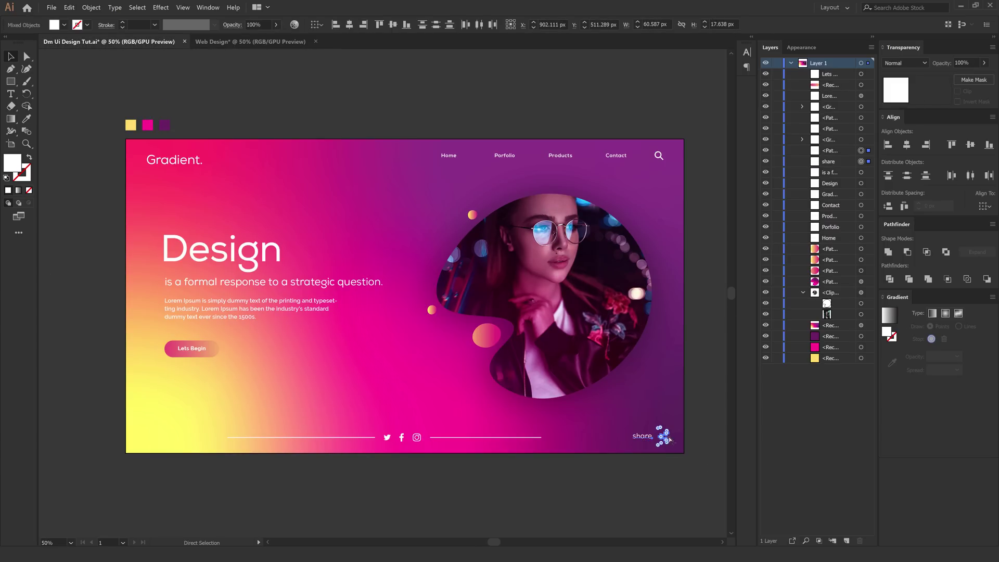
left_click(250, 41)
key("ctrl+v")
left_click_drag(394, 298, 662, 414)
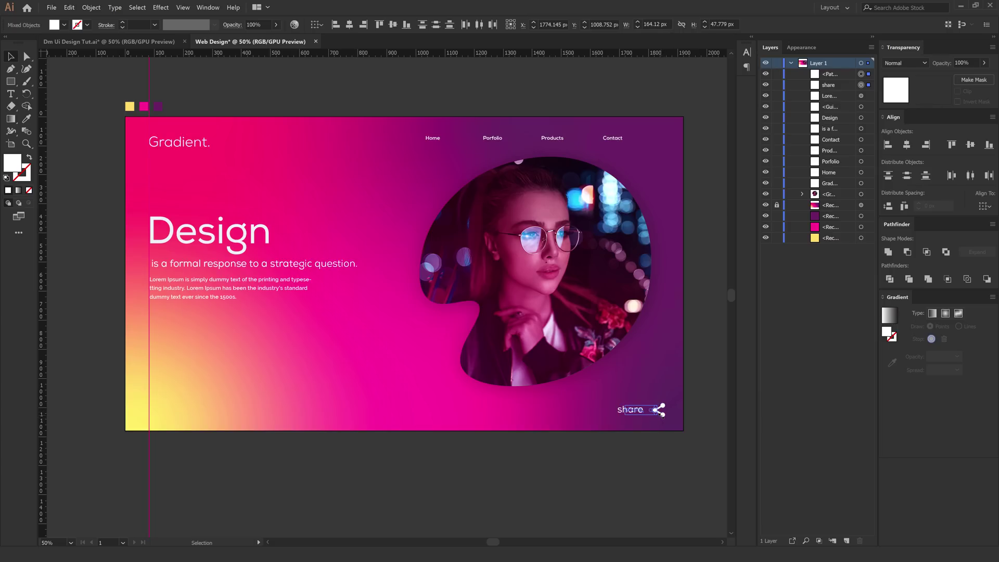
left_click(646, 440)
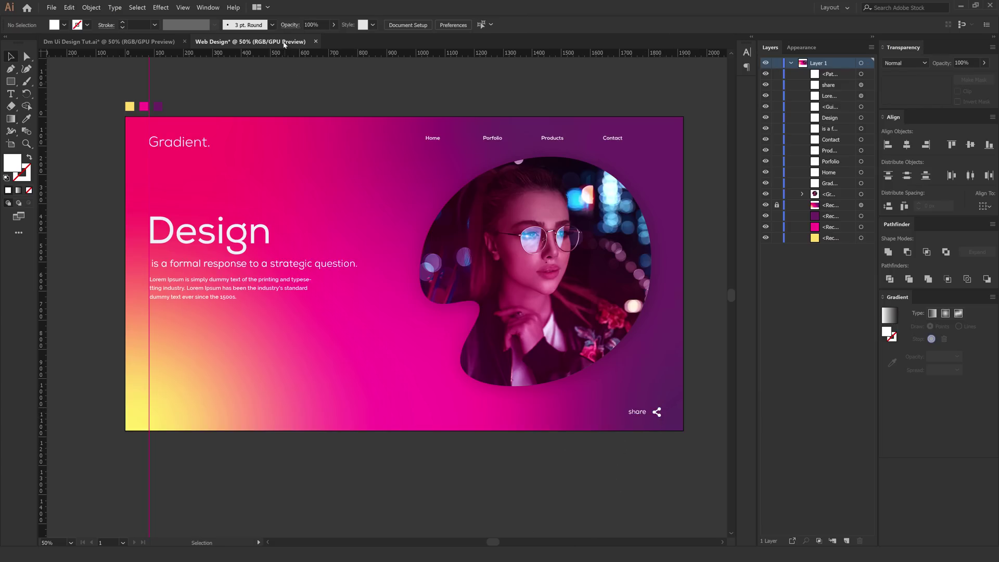
- Copy the Twitter, Facebook and Instagram icon group from Dm Ui Design Tut.ai into the Web Design document
left_click(165, 44)
left_click(402, 440)
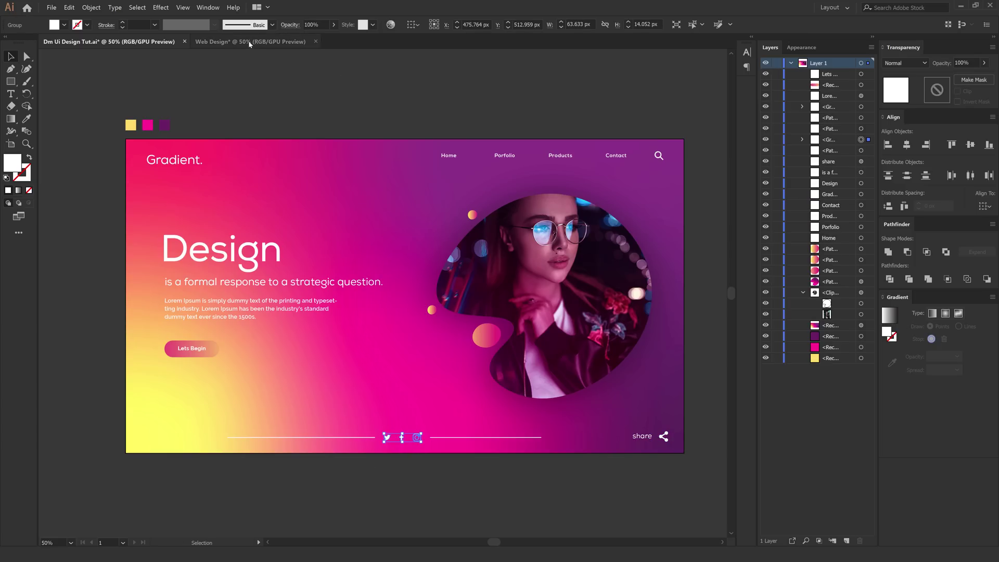
left_click(250, 42)
key("ctrl+v")
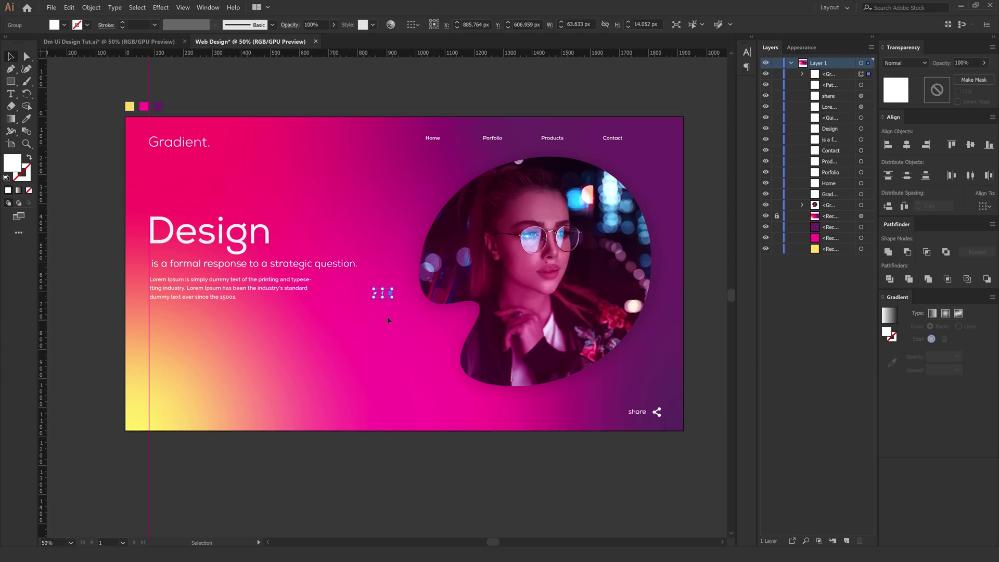
- Place the social icon group near the artboard's bottom edge, enlarge it to about 152 × 34 px, and nudge it slightly down
left_click_drag(393, 299, 384, 414)
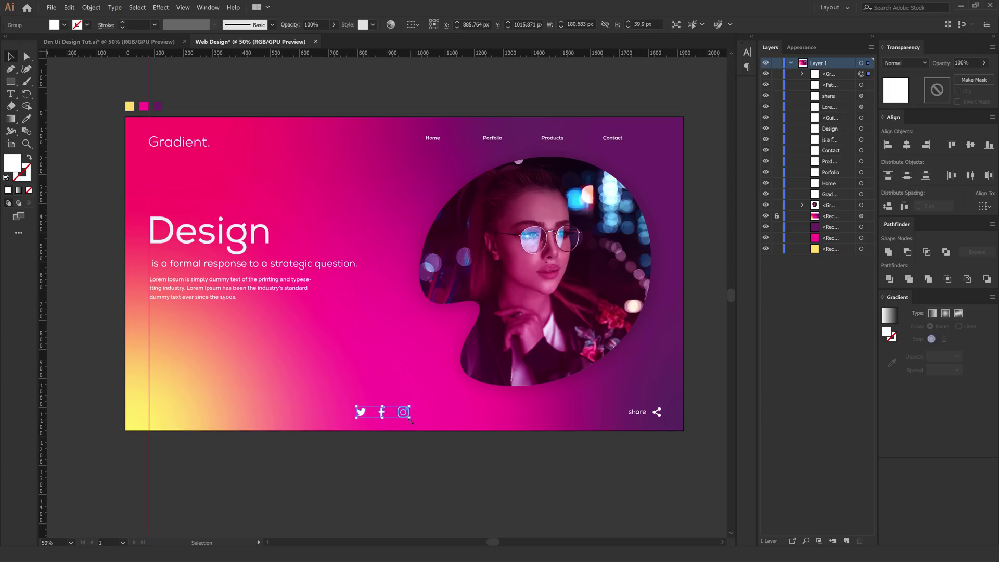
left_click_drag(406, 420, 398, 420)
left_click(397, 420)
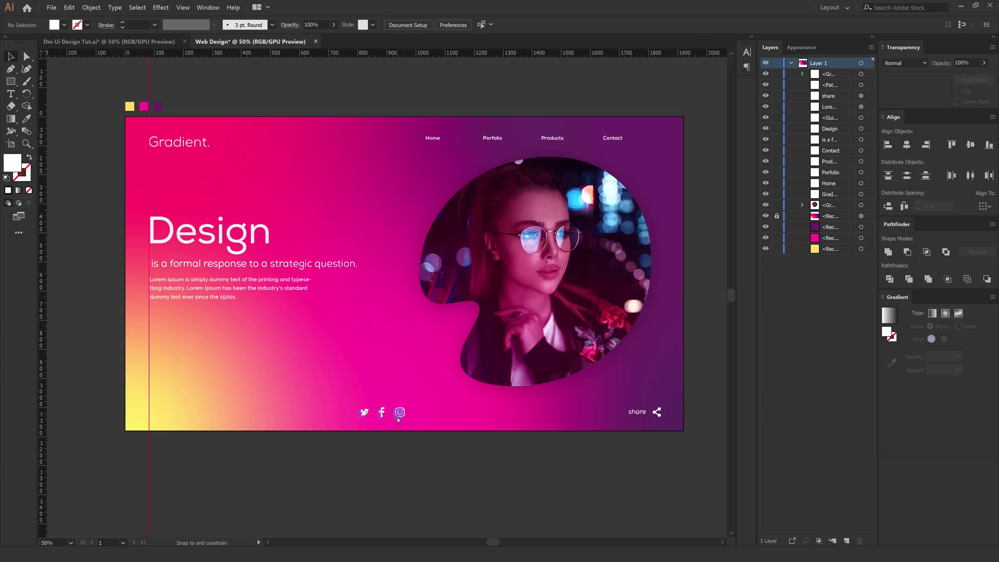
left_click(398, 420)
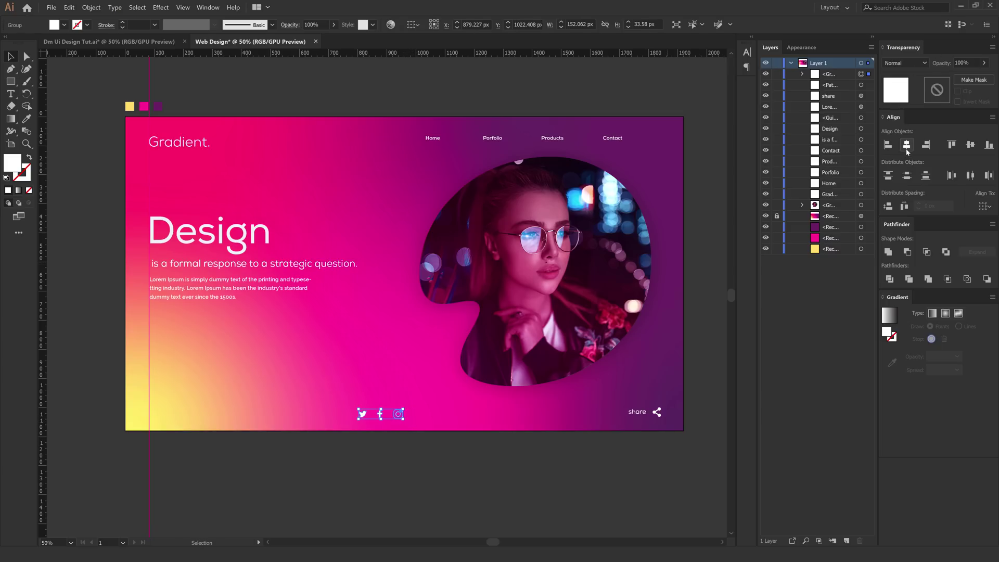
key("Down")
key("Down")
key("Down")
key("Down")
key("Down")
left_click(424, 463)
- Draw a horizontal line about 274 px long with the Pen tool to the right of the social icons
key("p")
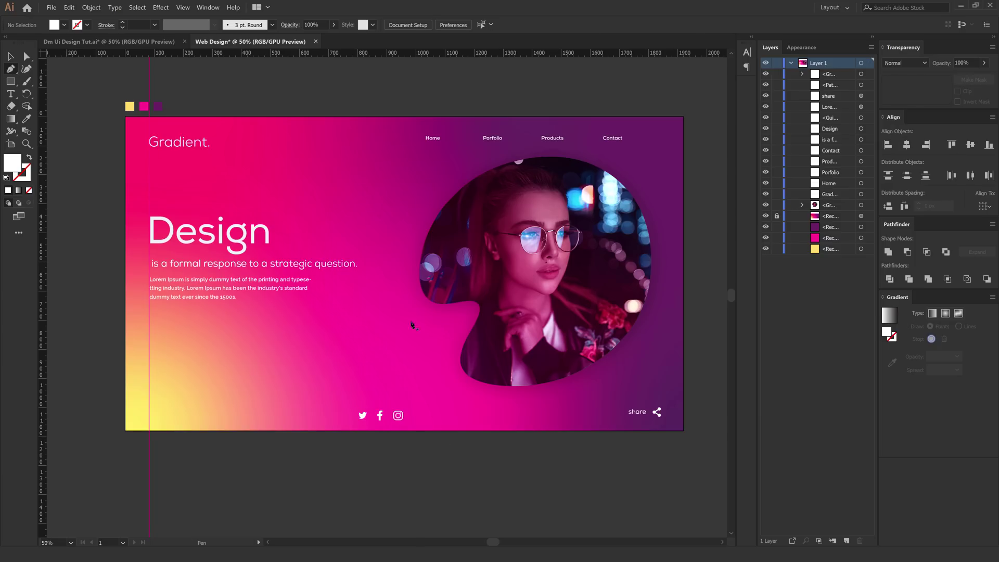
left_click(427, 415)
left_click(507, 416, "shift")
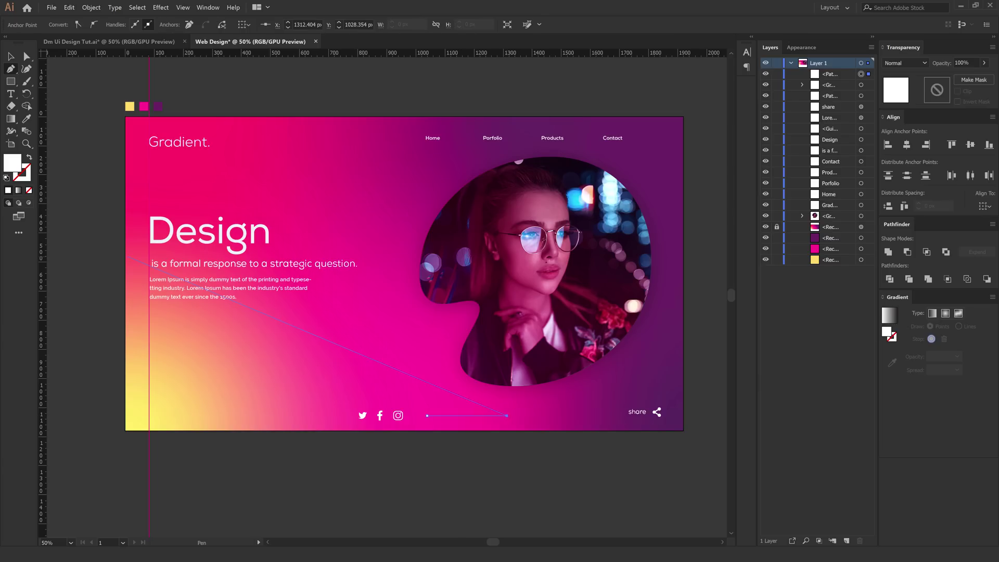
left_click(10, 56)
left_click(474, 421)
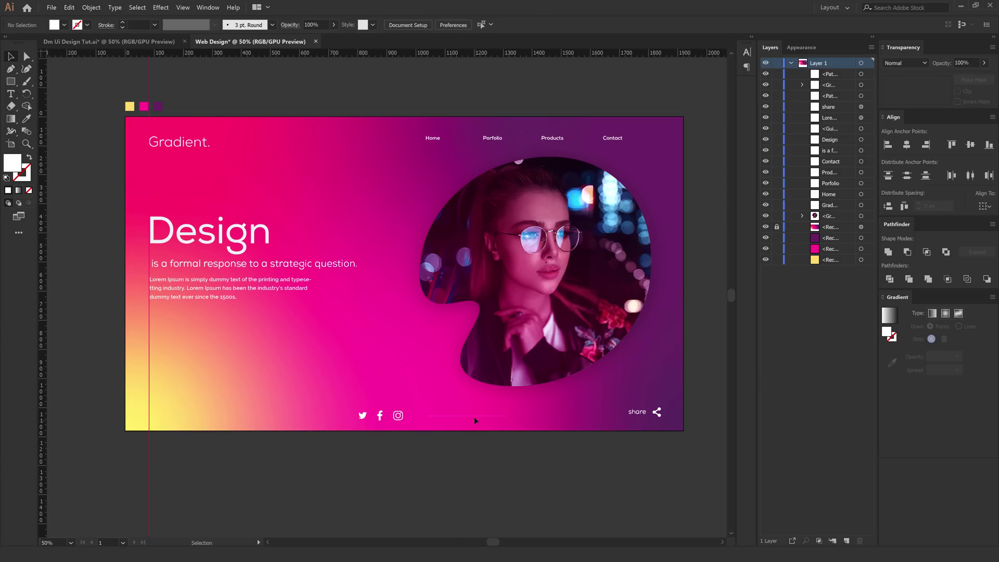
- Set the stroke weight of the line beside the social icons to 2 pt
left_click(474, 417)
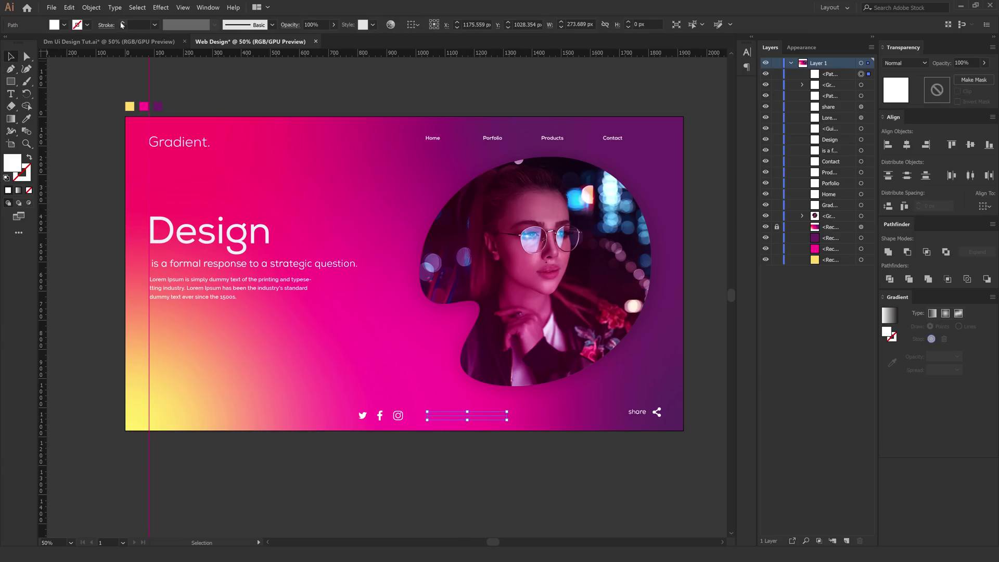
left_click(122, 23)
left_click(123, 23)
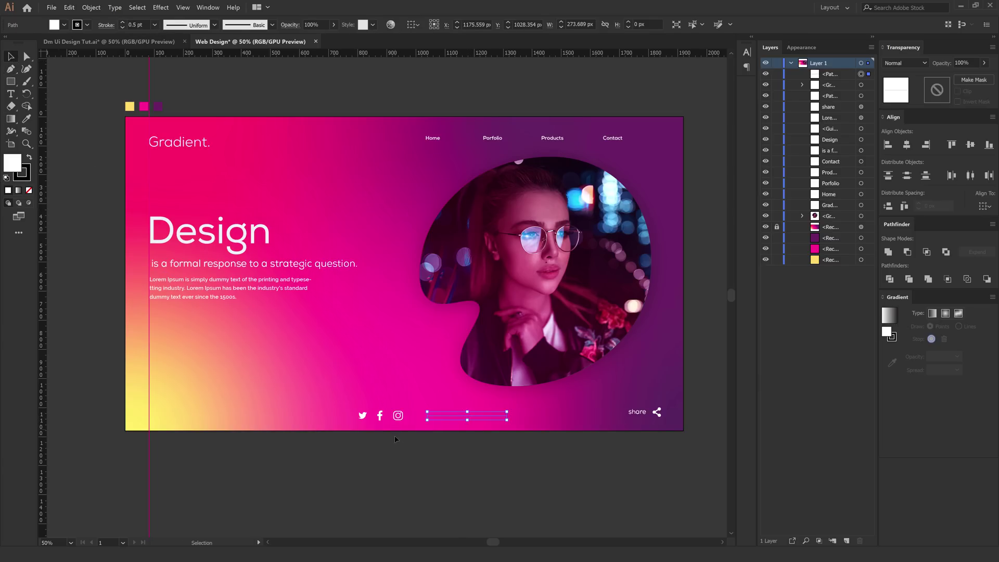
left_click(123, 23)
left_click(123, 23)
left_click(123, 23)
left_click(420, 454)
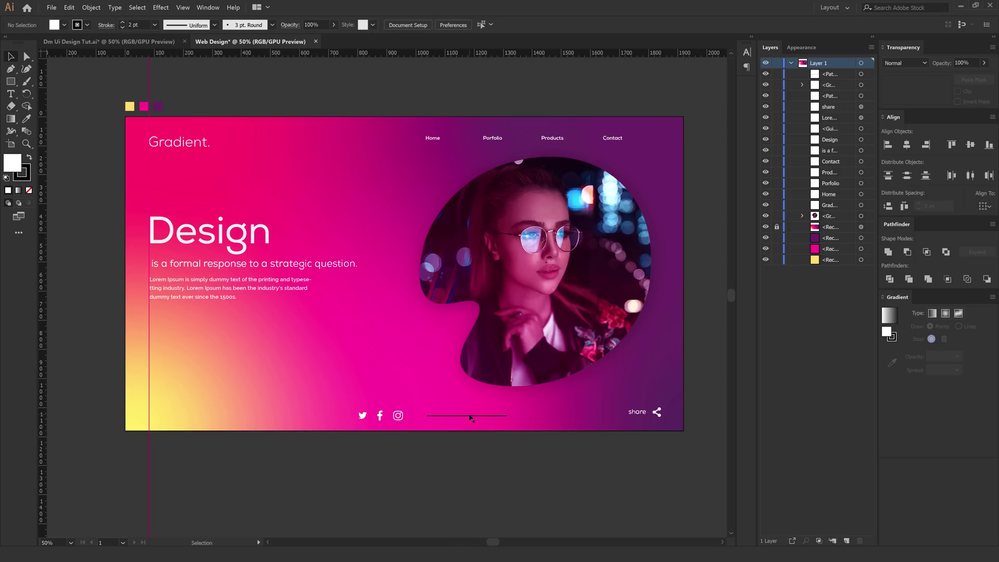
- Change the line's stroke color to white and duplicate the line to the left side of the social icons at the same height
left_click(470, 416)
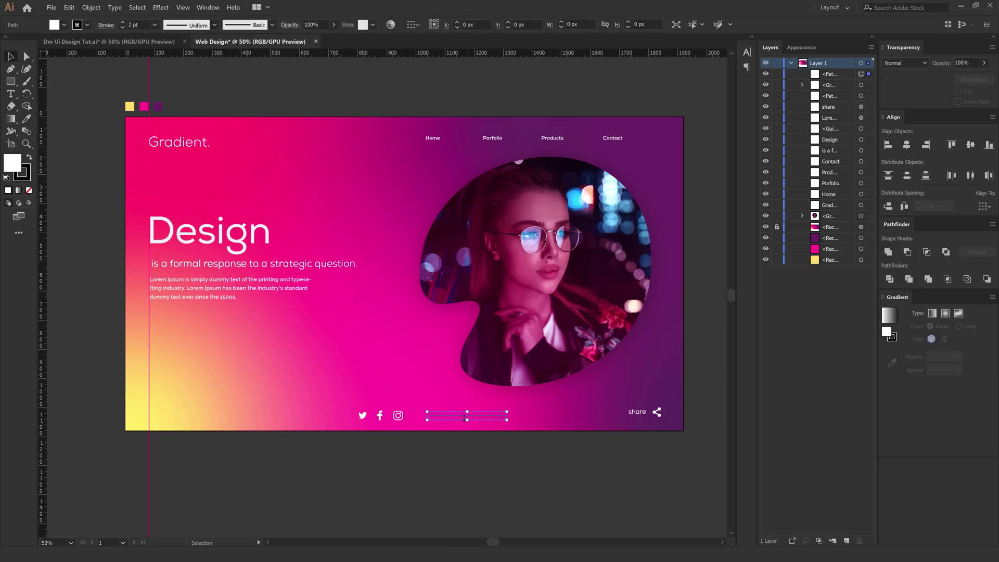
left_click(85, 26)
left_click(87, 72)
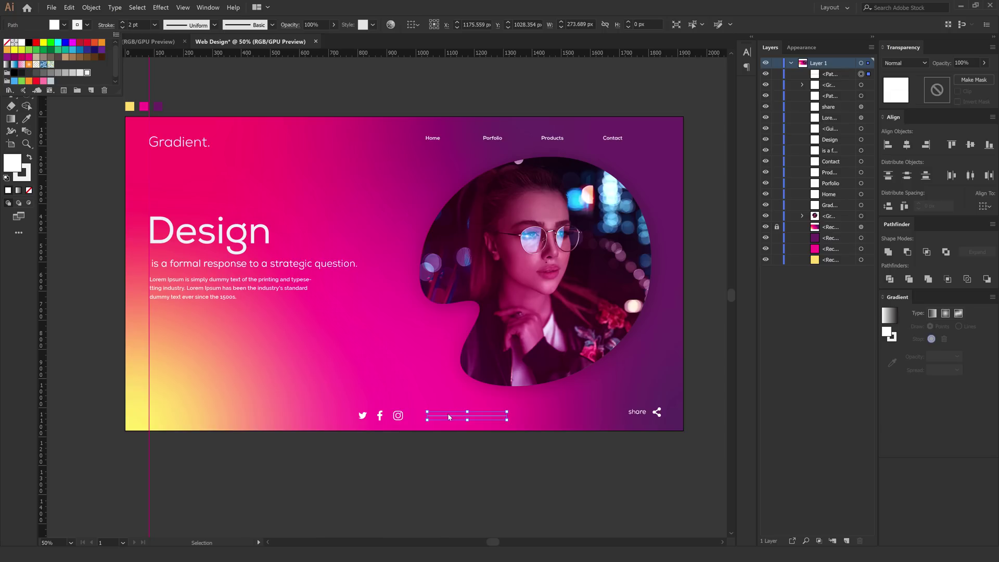
left_click(449, 418)
left_click(461, 470)
left_click(465, 419)
left_click_drag(440, 419, 286, 416)
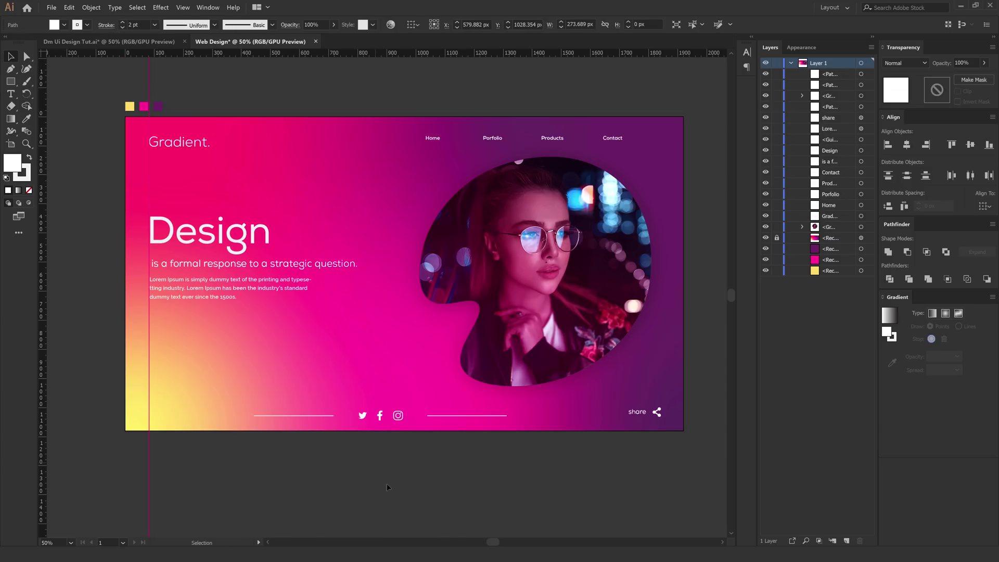
- Draw a white rectangle without a stroke, about 237 × 70 px, below the paragraph text at the vertical guide
left_click(424, 485)
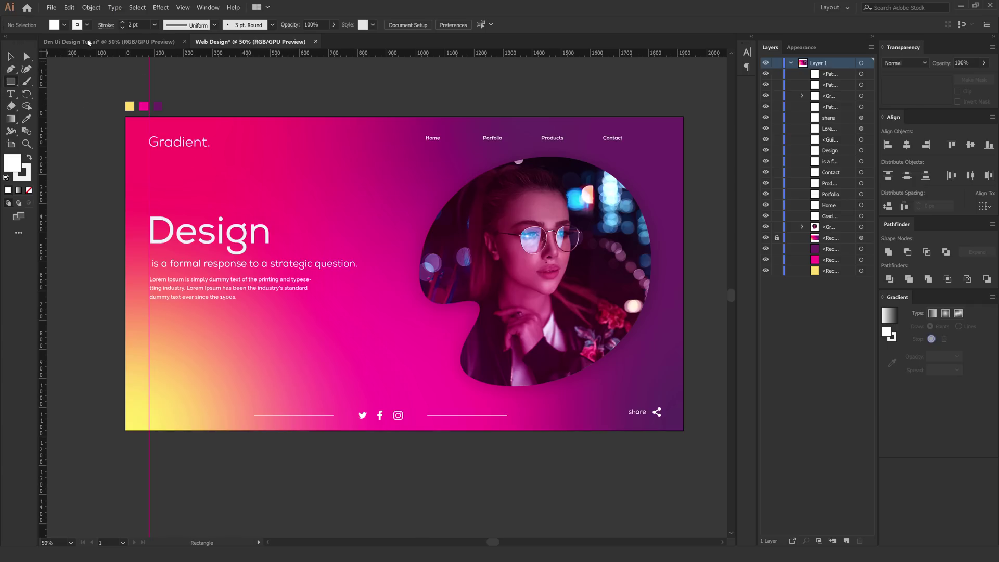
left_click(123, 27)
left_click(123, 28)
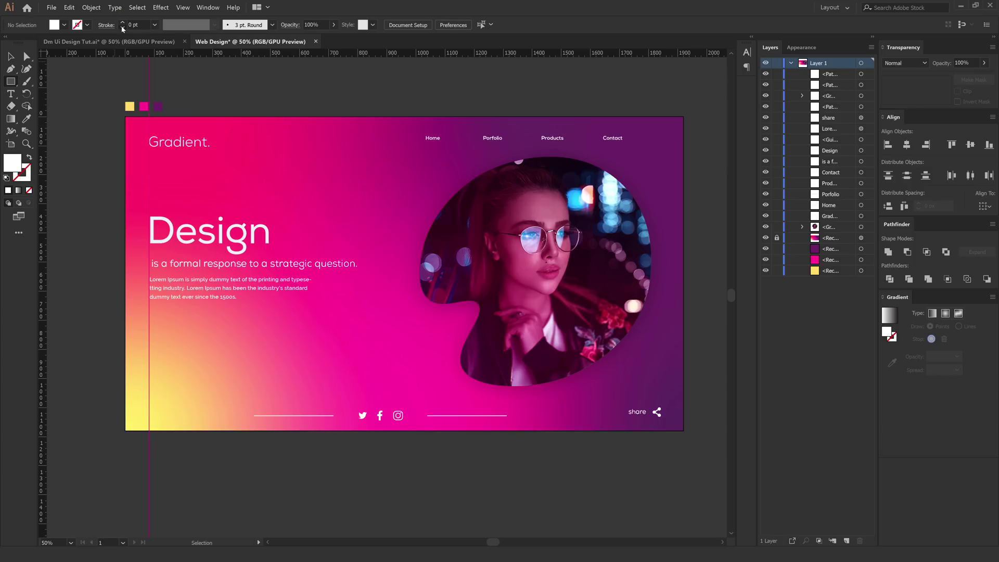
left_click_drag(149, 314, 219, 334)
left_click_drag(218, 333, 219, 333)
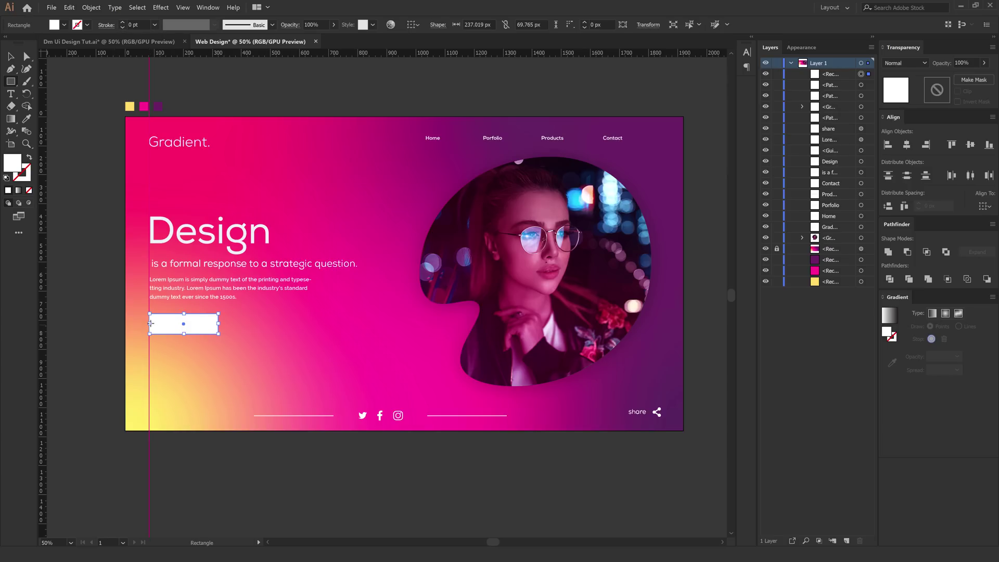
key("v")
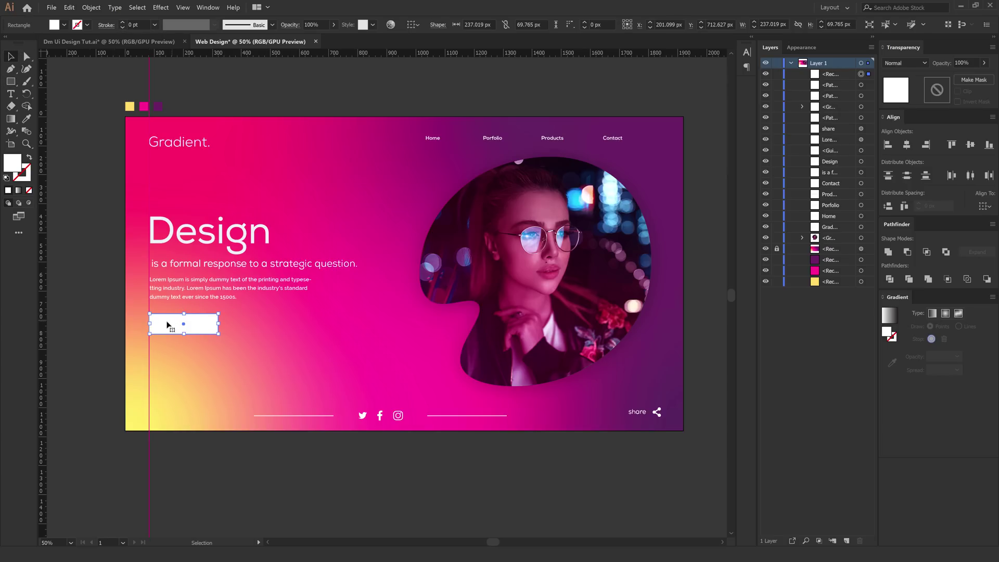
left_click(114, 339)
scroll(114, 338, "up", 1)
- Sample the background gradient onto the rectangle and switch its fill to a linear gradient
left_click(231, 313)
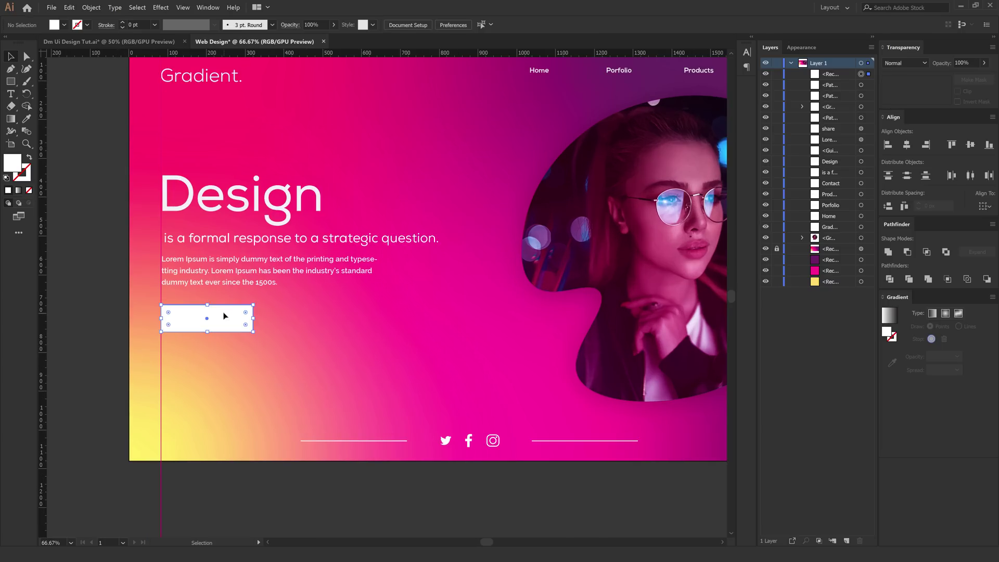
key("i")
left_click(374, 330)
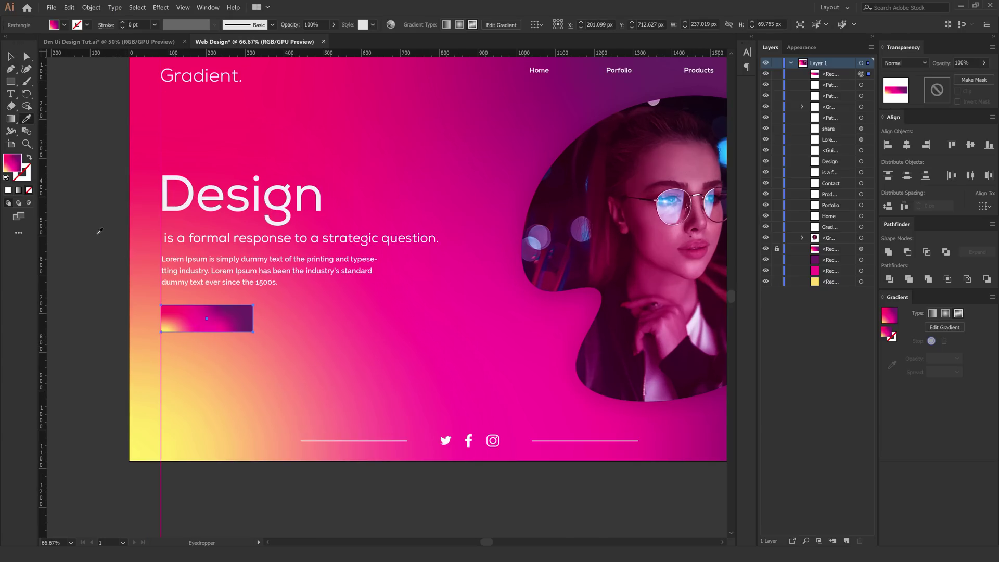
left_click(933, 313)
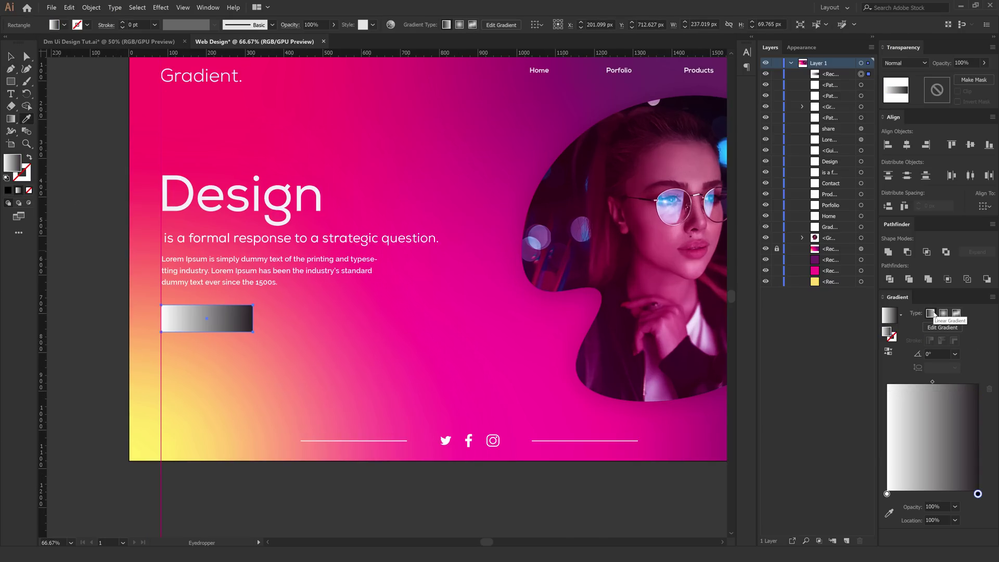
- Try to sample a background color for the gradient's first stop, undo it, and fill the rectangle with the pink swatch color
double_click(887, 494)
left_click(890, 513)
left_click(475, 324)
key("ctrl+z")
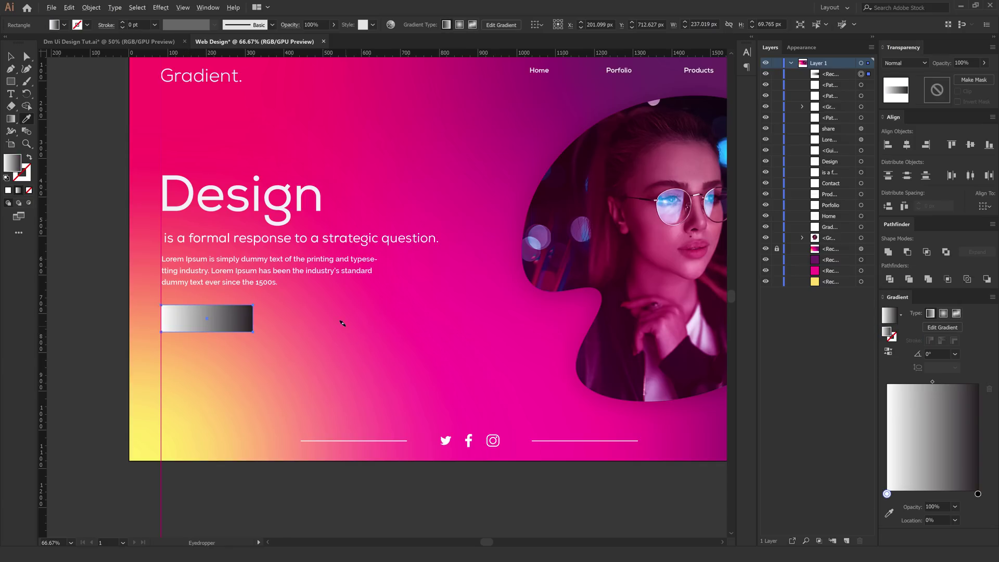
key("ctrl+minus")
left_click(203, 101)
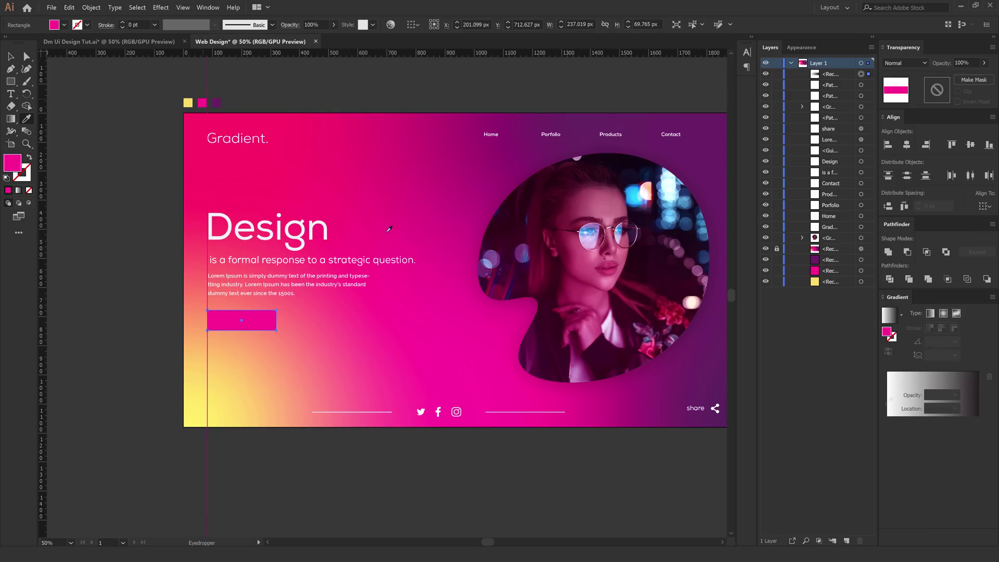
- Float the Gradient panel beside the artwork, give the rectangle a linear gradient, and sample the pink swatch for its starting stop
left_click_drag(897, 296, 82, 117)
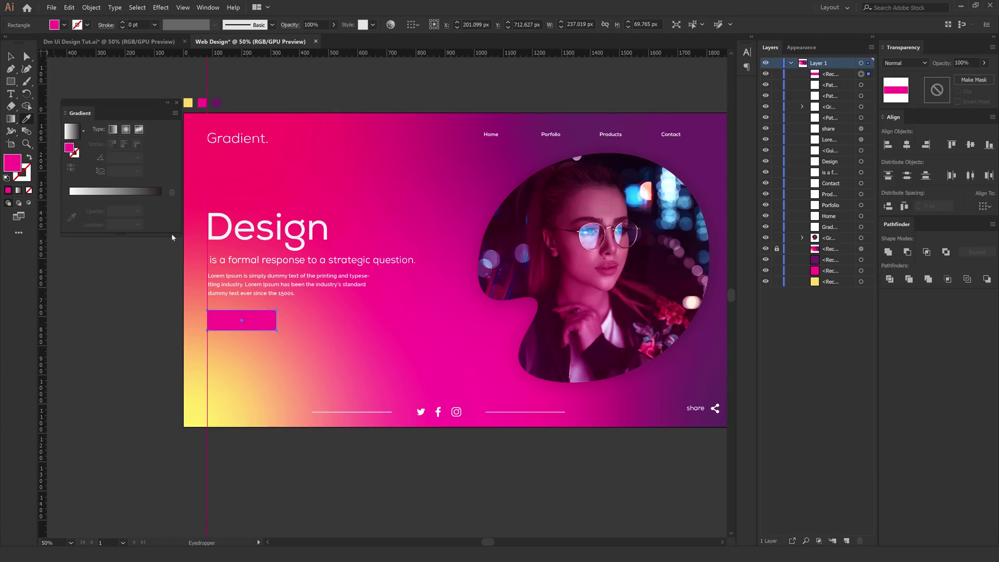
key("v")
left_click(173, 354)
left_click(224, 325)
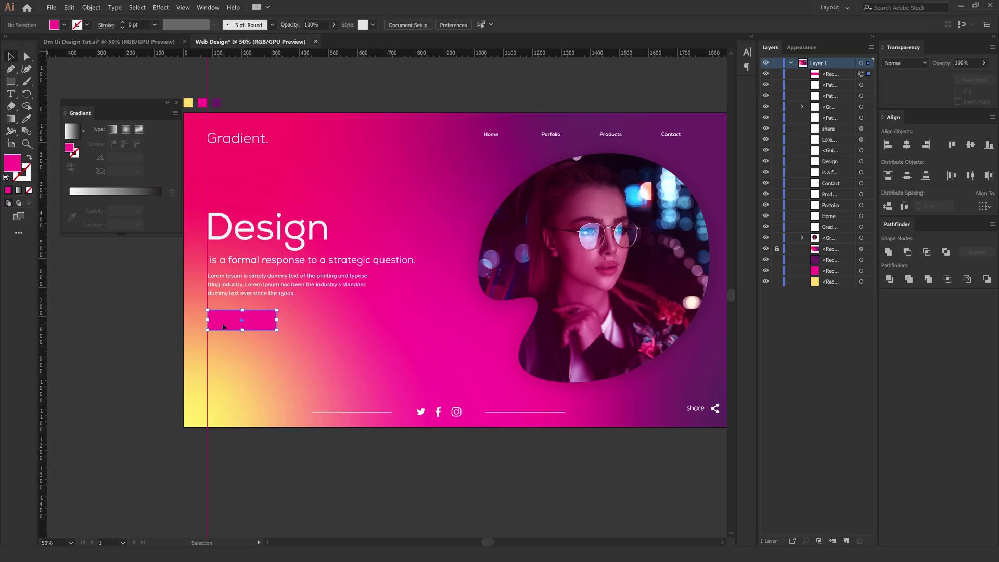
left_click(18, 190)
double_click(69, 210)
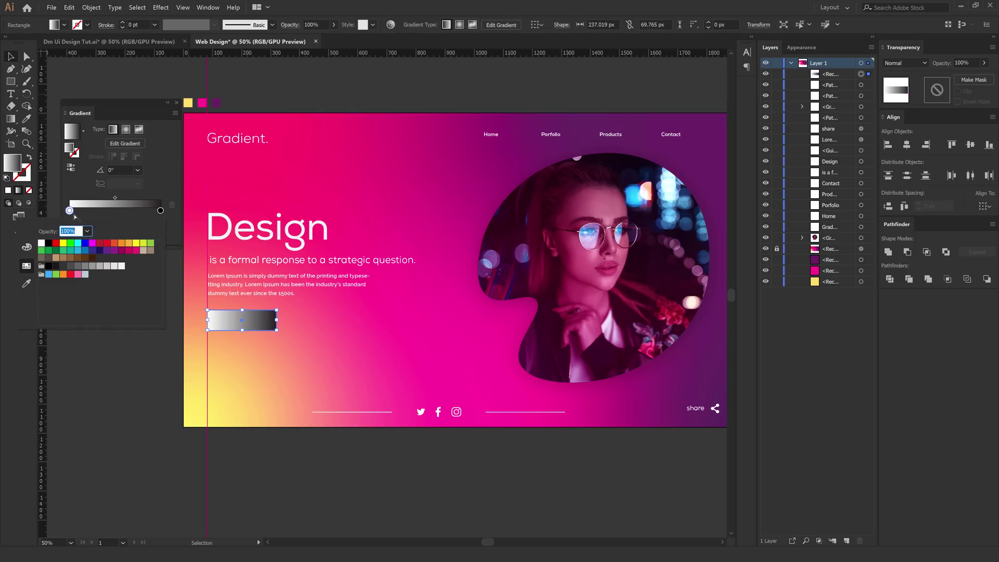
left_click(25, 284)
left_click(202, 102)
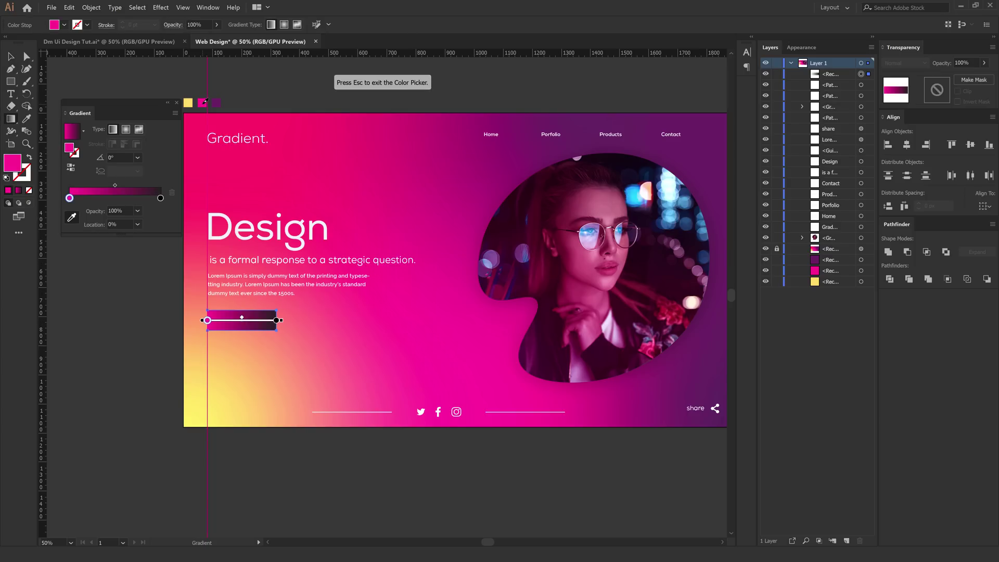
key("Escape")
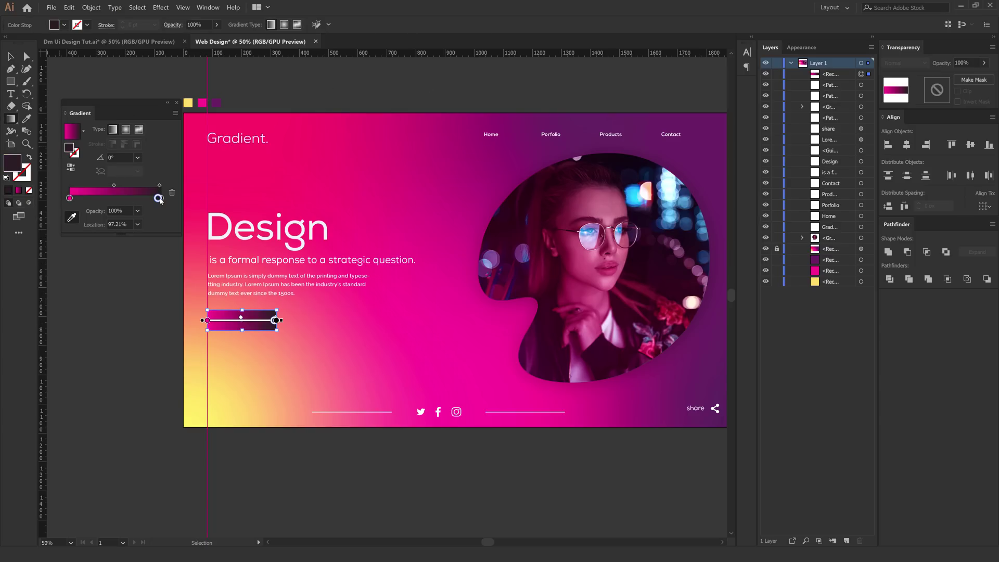
- Color the gradient's end stop at 100% location by sampling the yellow swatch above the artboard
double_click(160, 198)
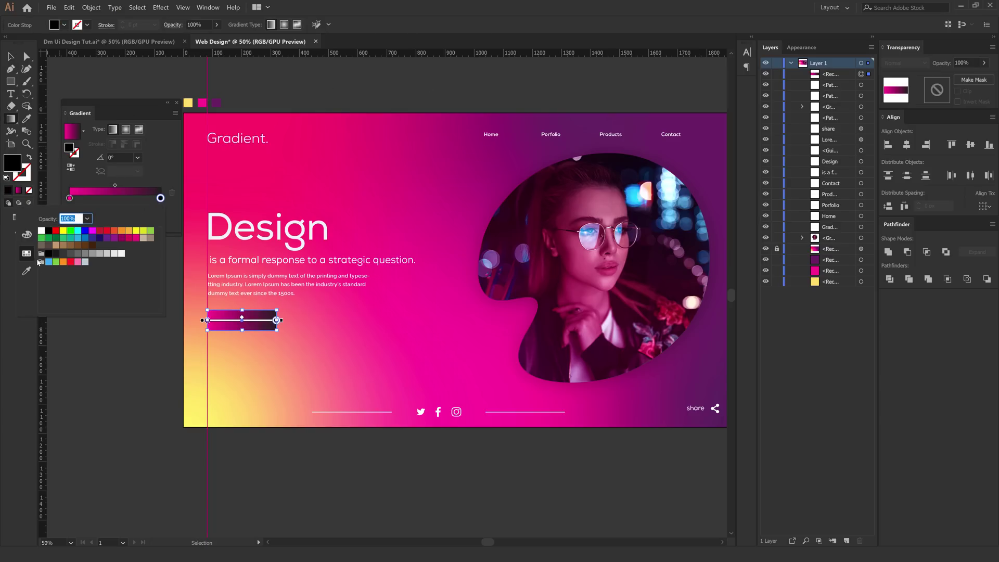
left_click(27, 271)
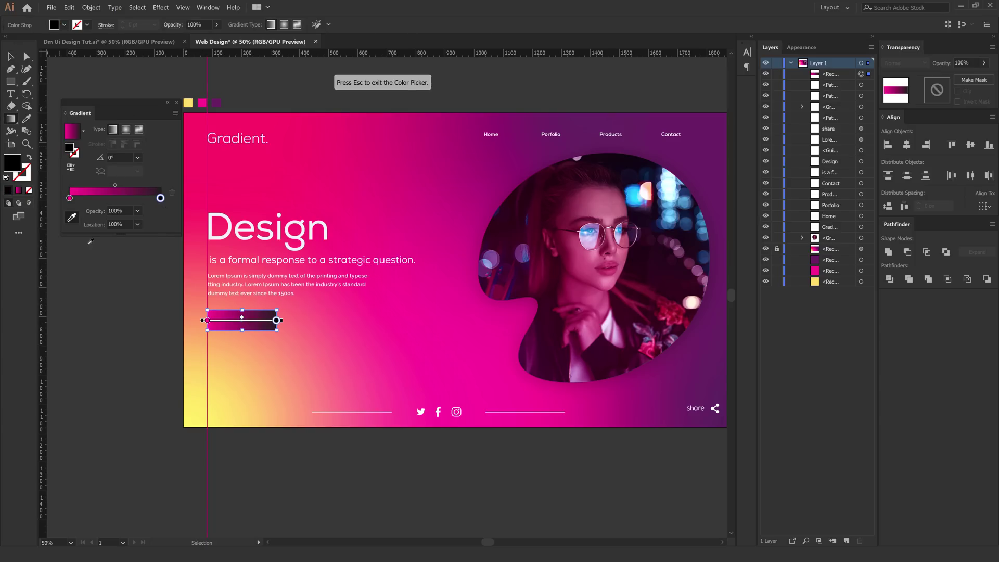
left_click(188, 102)
key("Escape")
key("v")
left_click(158, 257)
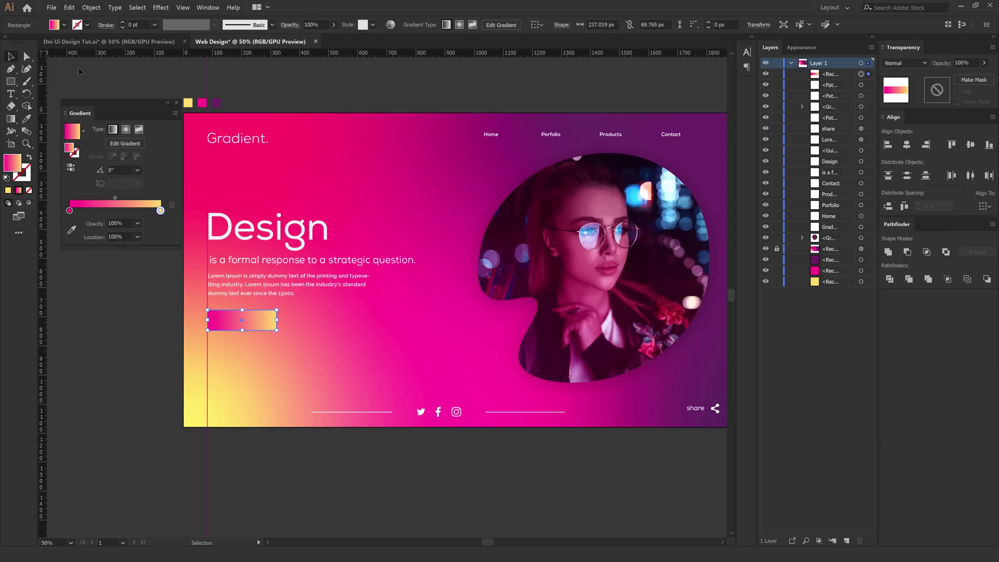
- Round the gradient rectangle's corners to a radius of about 35 px, forming a pill-shaped button
left_click(242, 323)
key("a")
left_click_drag(215, 323, 239, 324)
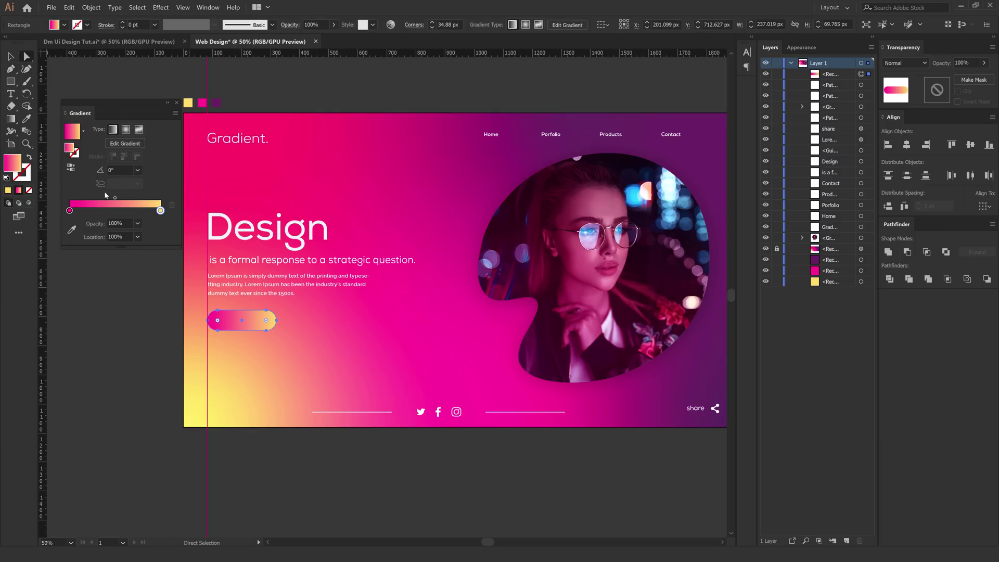
left_click(10, 55)
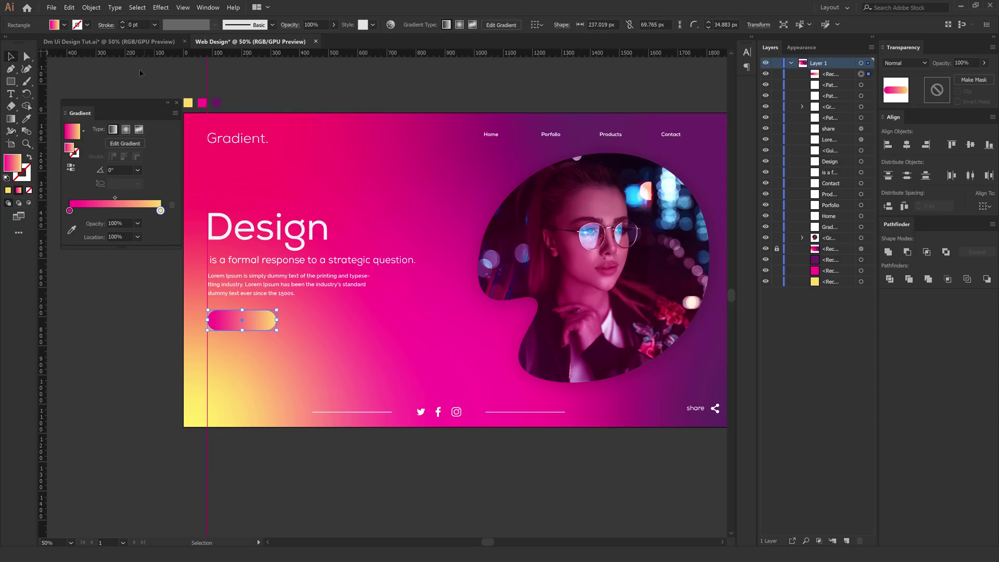
- Narrow the pill button to about 219 px wide
left_click(264, 319)
left_click_drag(275, 331, 271, 329)
key("ctrl+shift+a")
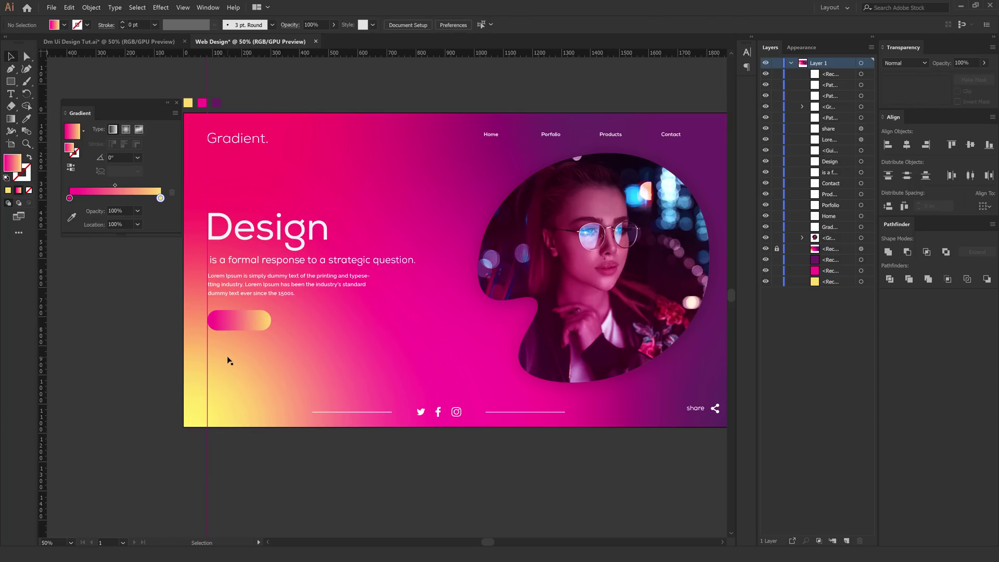
- Turn off Snap to Point with the pill button selected
left_click(222, 324)
key("ctrl+=")
left_click(183, 8)
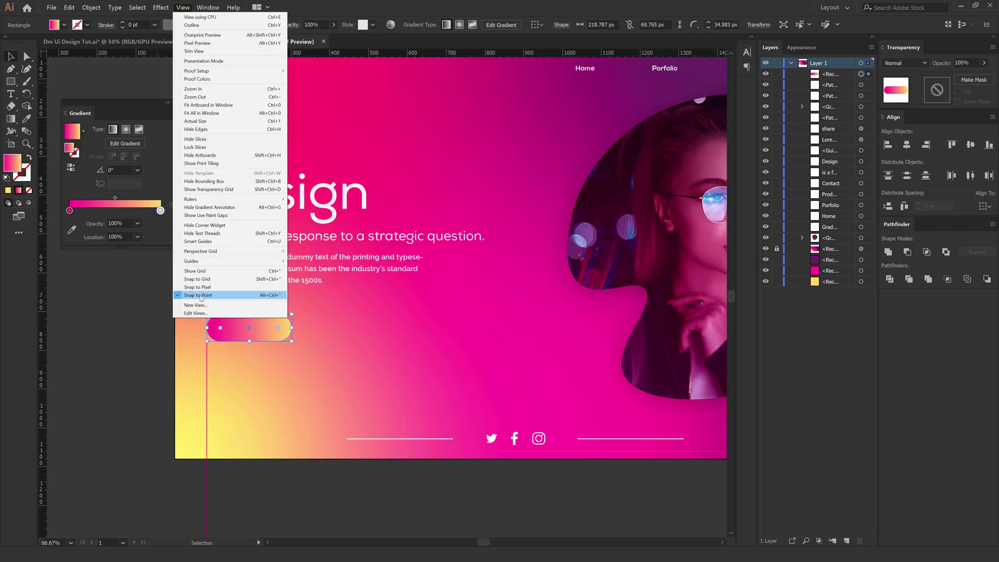
left_click(229, 295)
- Resize the pill button to about 220 × 62 px and round its corners fully to a radius of about 31 px
mouse_move(250, 318)
left_mouse_down()
mouse_move(246, 361)
mouse_move(246, 319)
left_mouse_up()
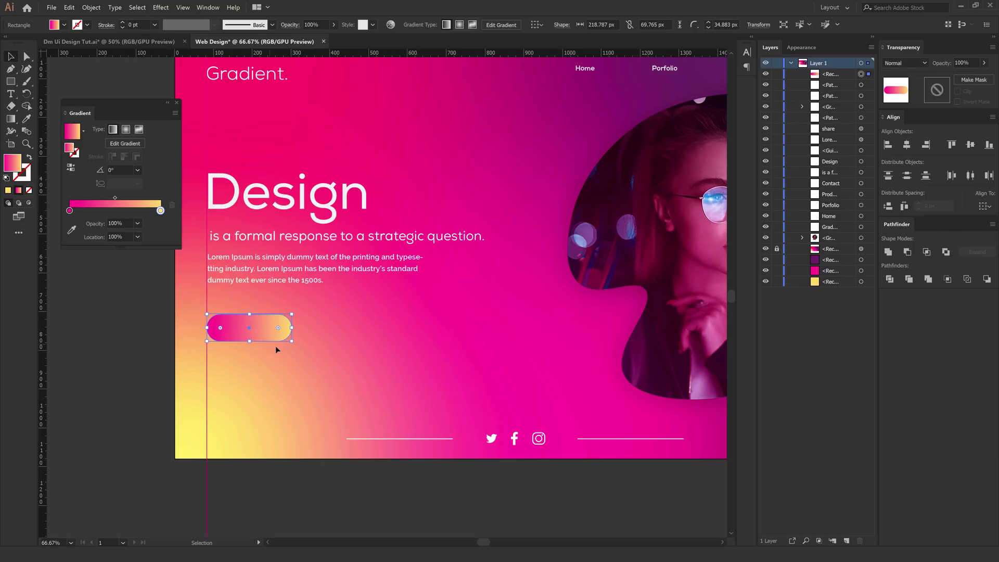
mouse_move(291, 342)
left_mouse_down()
mouse_move(283, 332)
mouse_move(293, 341)
left_mouse_up()
left_click_drag(218, 322, 250, 317)
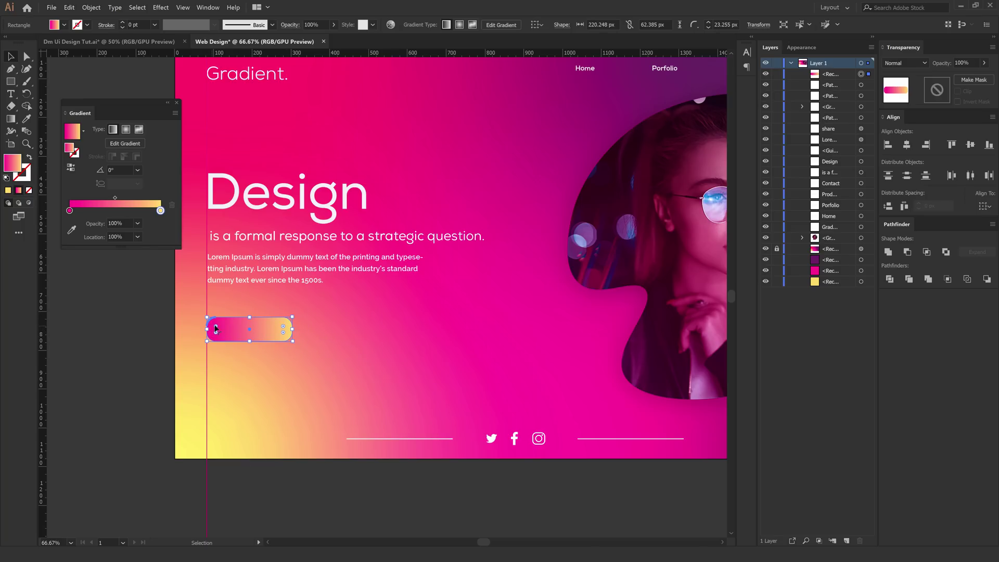
key("ctrl+shift+a")
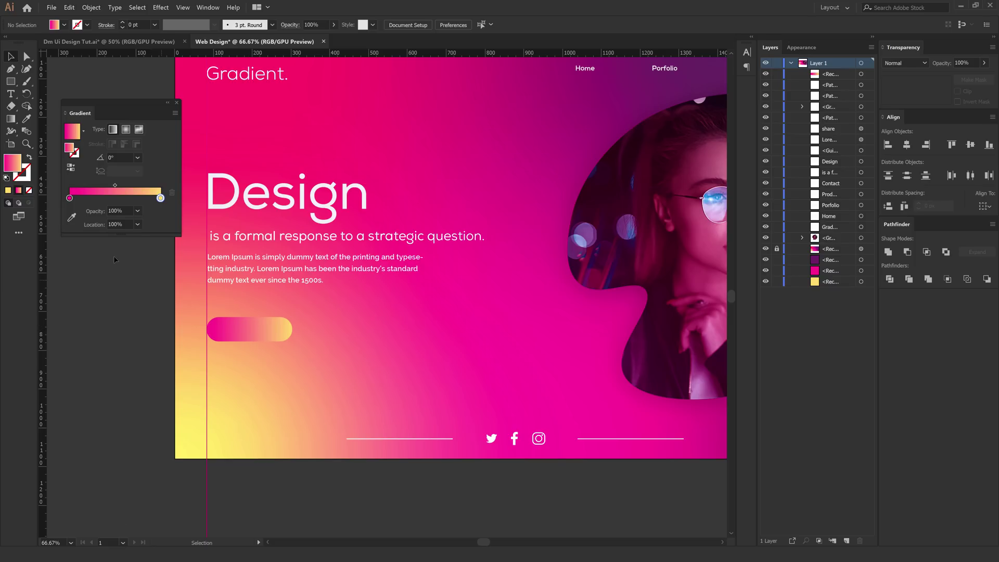
- Duplicate the "Gradient." logo text below the paragraph and shift the pill button over it, arranged at the front
left_click_drag(249, 79, 299, 319)
key("ctrl")
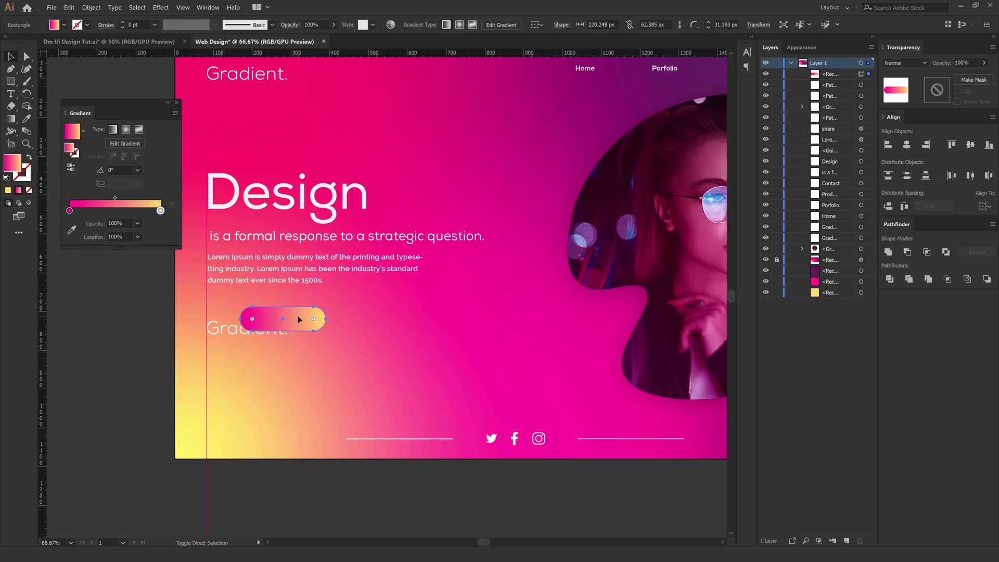
key("ctrl+shift+bracketleft")
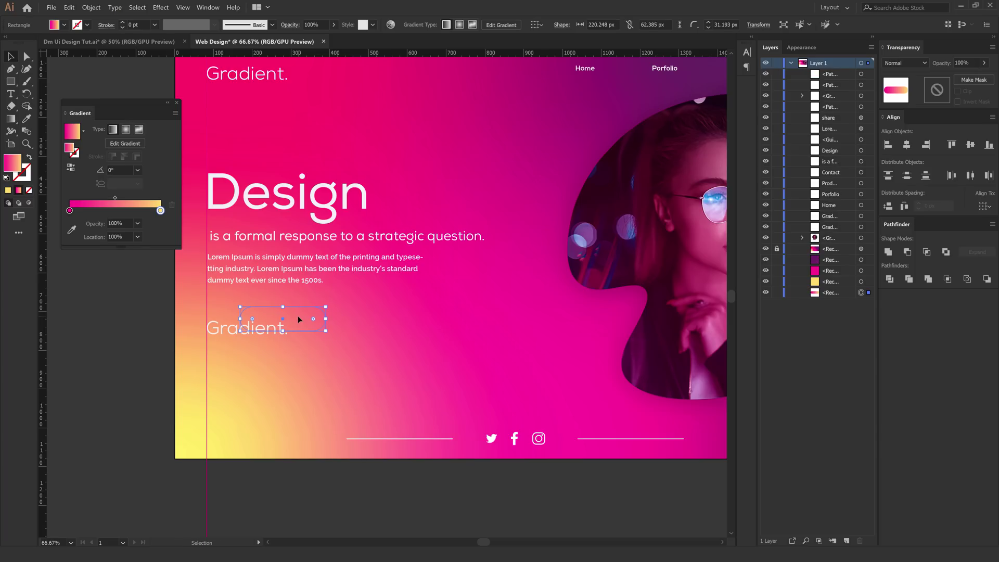
key("ctrl+shift+bracketright")
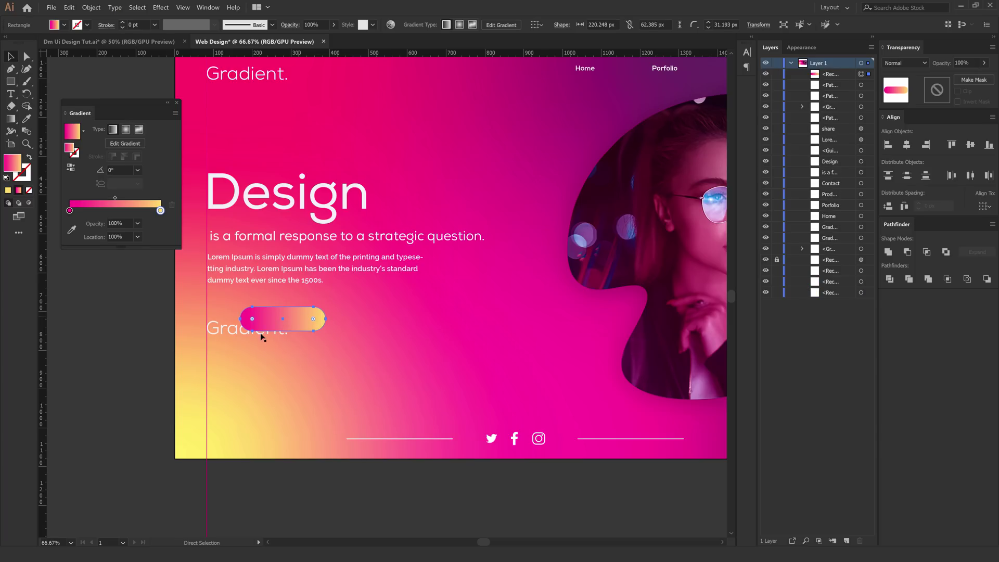
- Bring the duplicated "Gradient." text to the front and move it onto the pill button
left_click(229, 336)
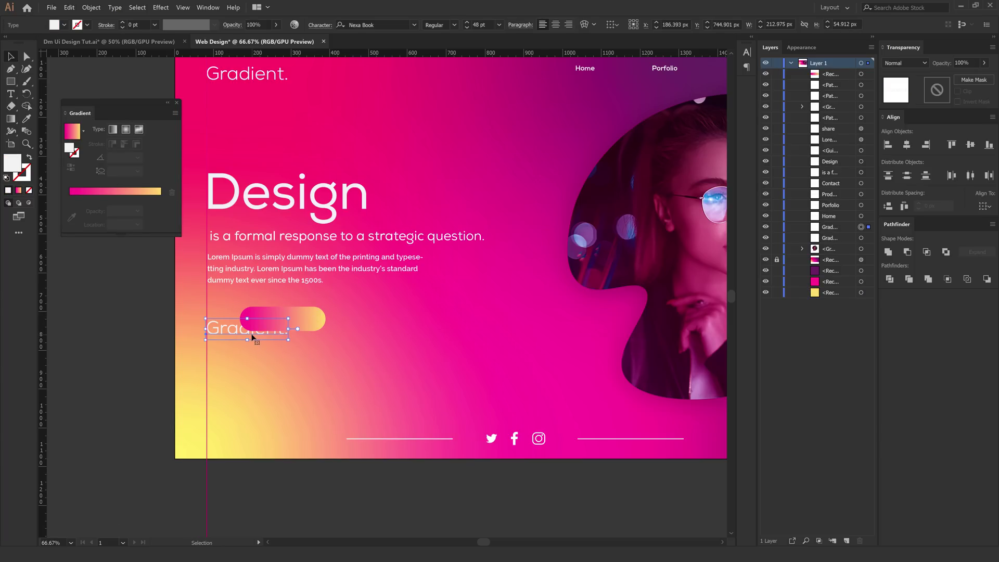
key("ctrl+shift+bracketright")
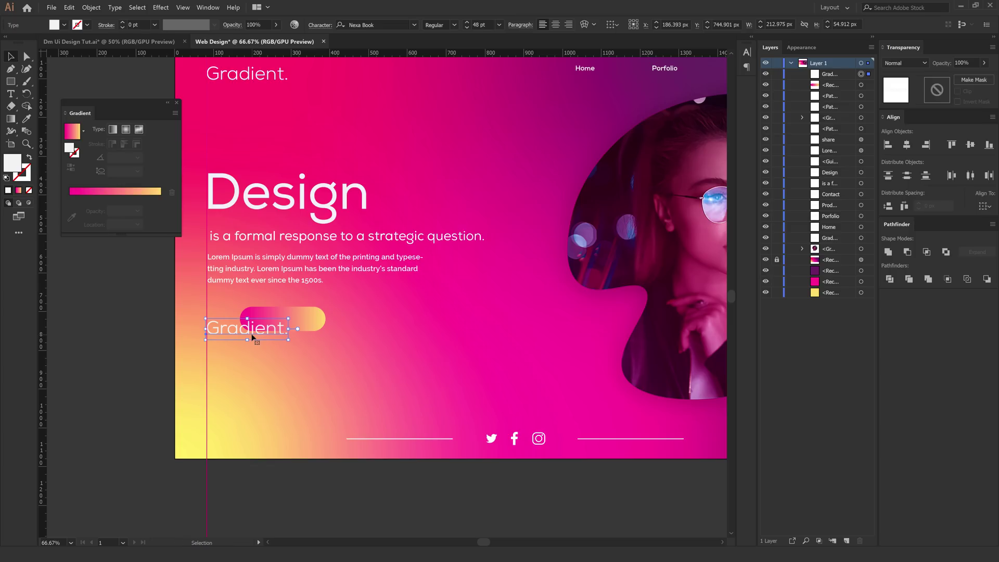
left_click_drag(281, 328, 324, 318)
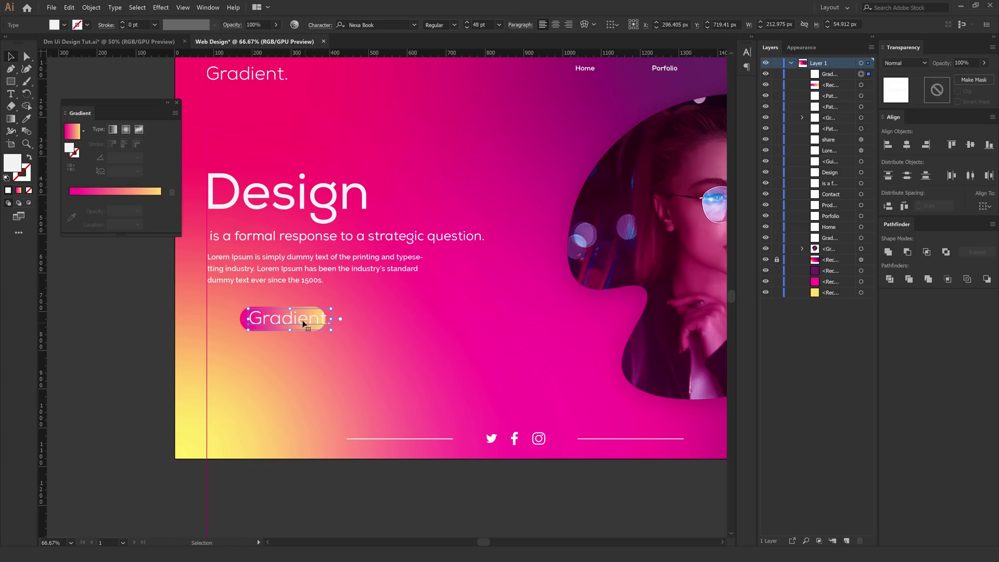
right_click(308, 322)
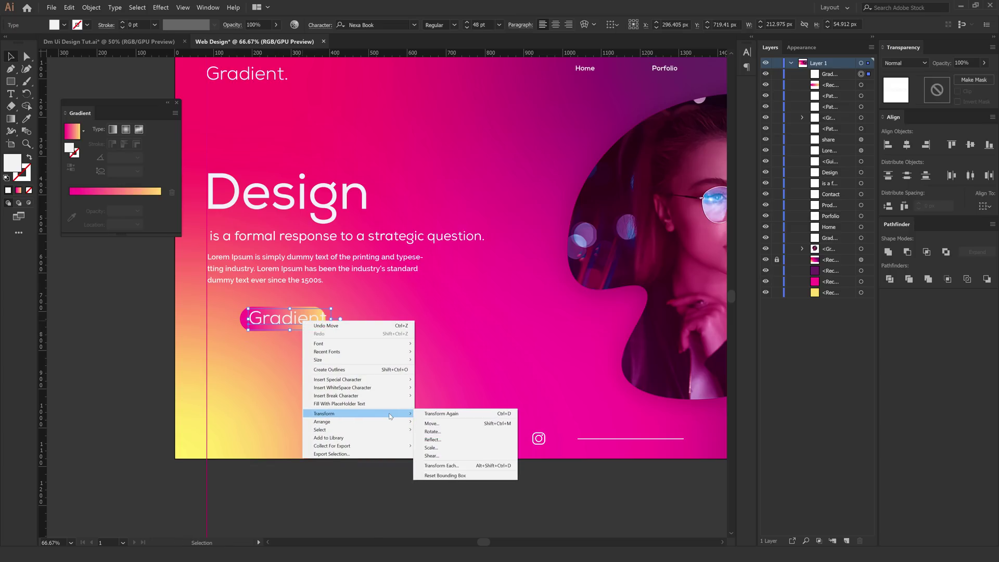
mouse_move(392, 423)
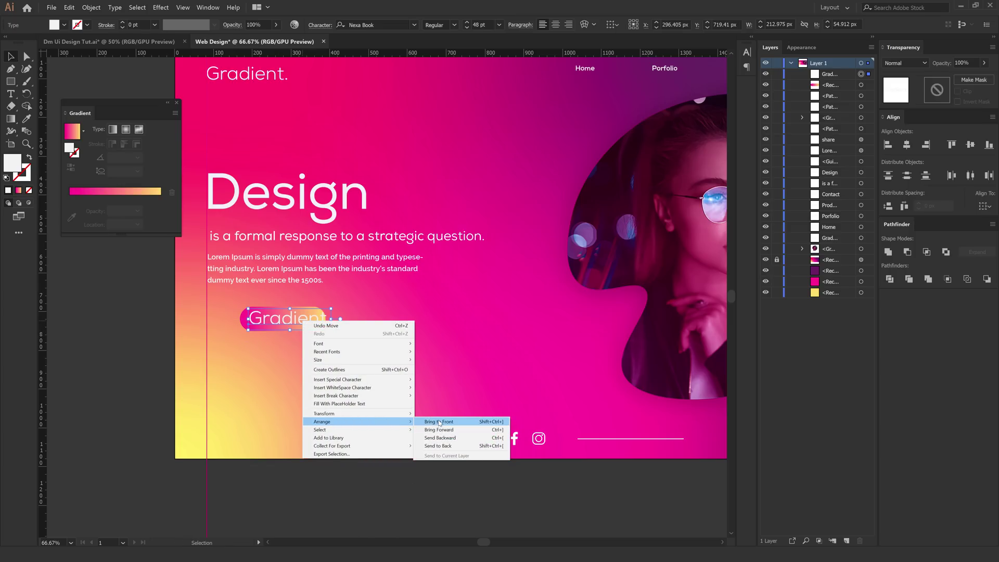
left_click(438, 422)
- Scale the text on the button down to about 27 pt and replace its wording with "Lets Begin"
left_click_drag(331, 331, 293, 321)
double_click(293, 321)
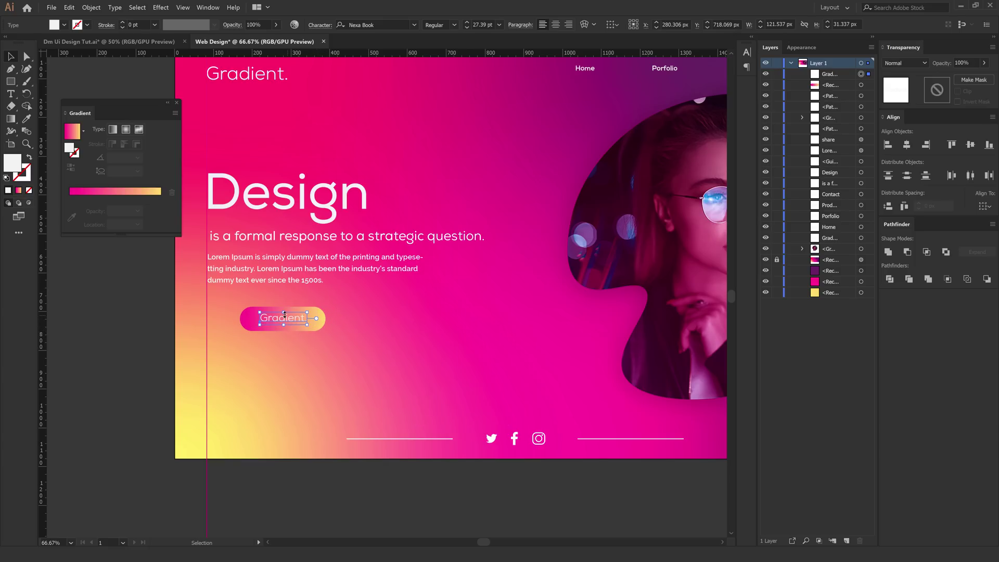
left_click(303, 322)
double_click(305, 321)
type("Let")
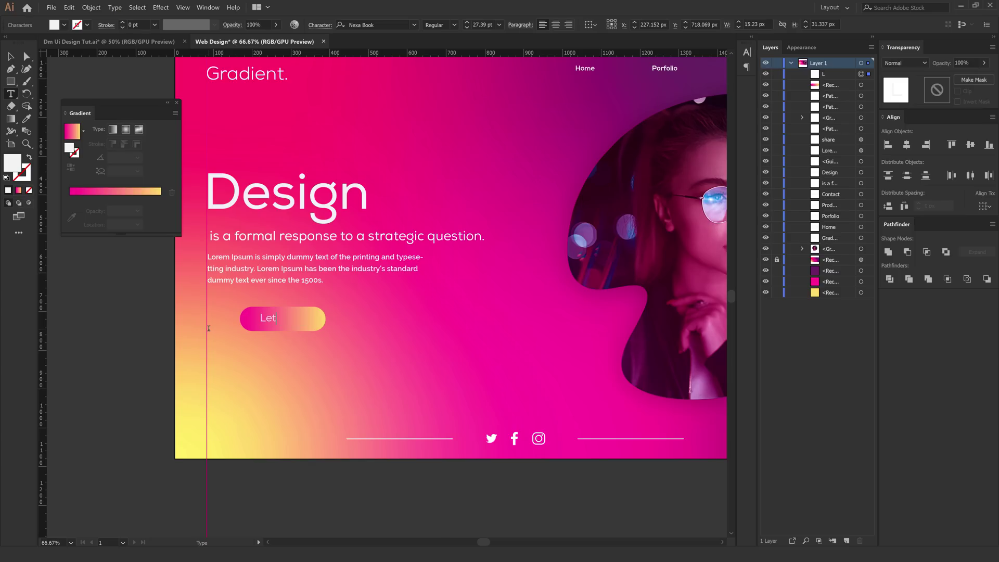
type("s Begin")
key("Escape")
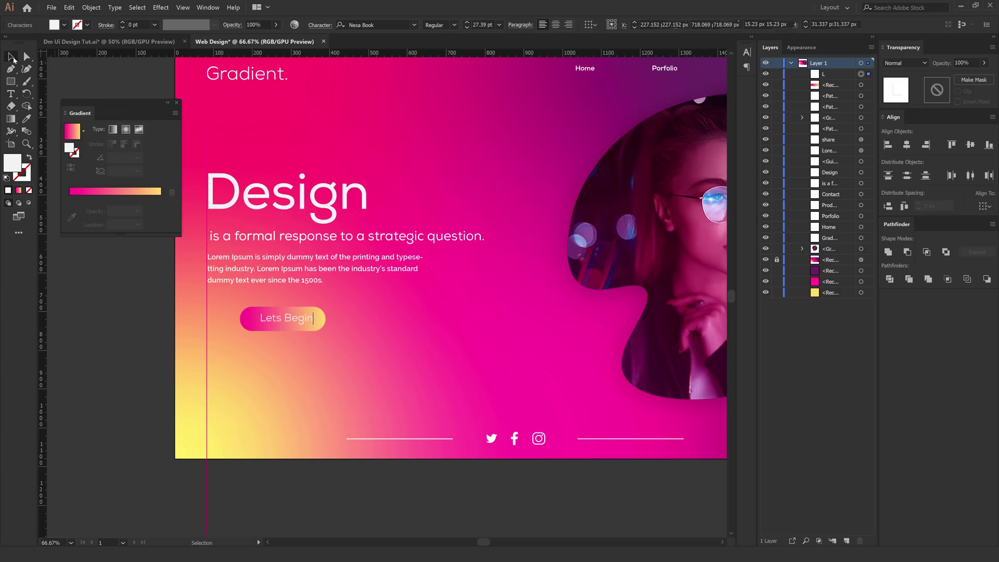
- Change the "Lets Begin" button text to Nexa Bold and reduce its size to 19 pt
left_click(381, 25)
type("nexa")
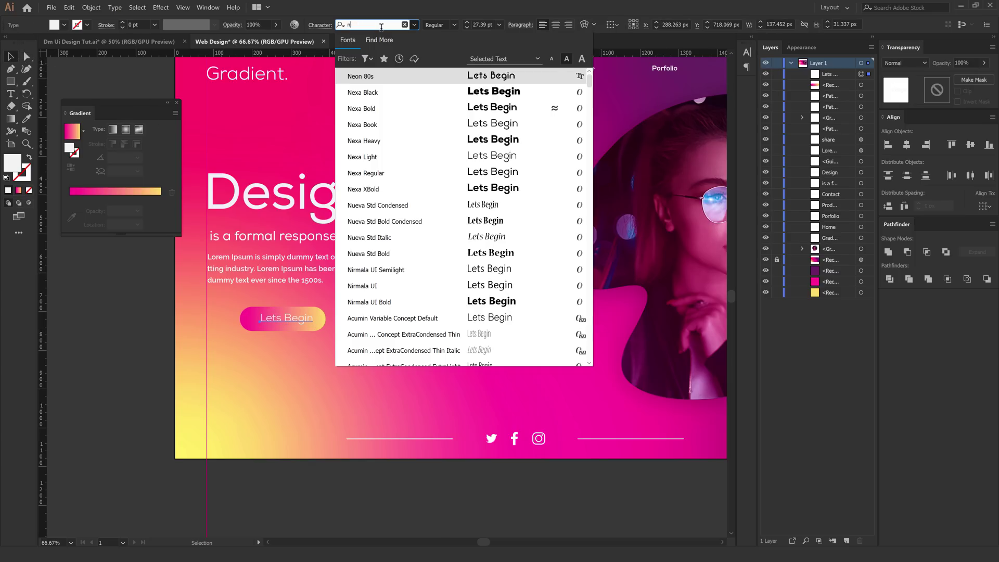
key("Down")
key("Return")
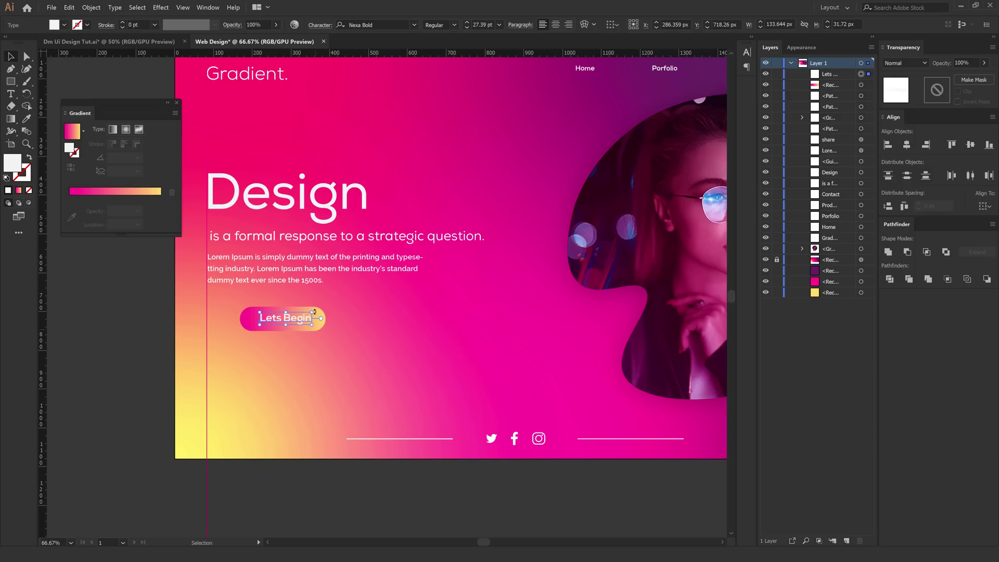
left_click(467, 28)
left_click(468, 27)
left_click(468, 28)
left_click(467, 28)
left_click(467, 28)
left_click(214, 330)
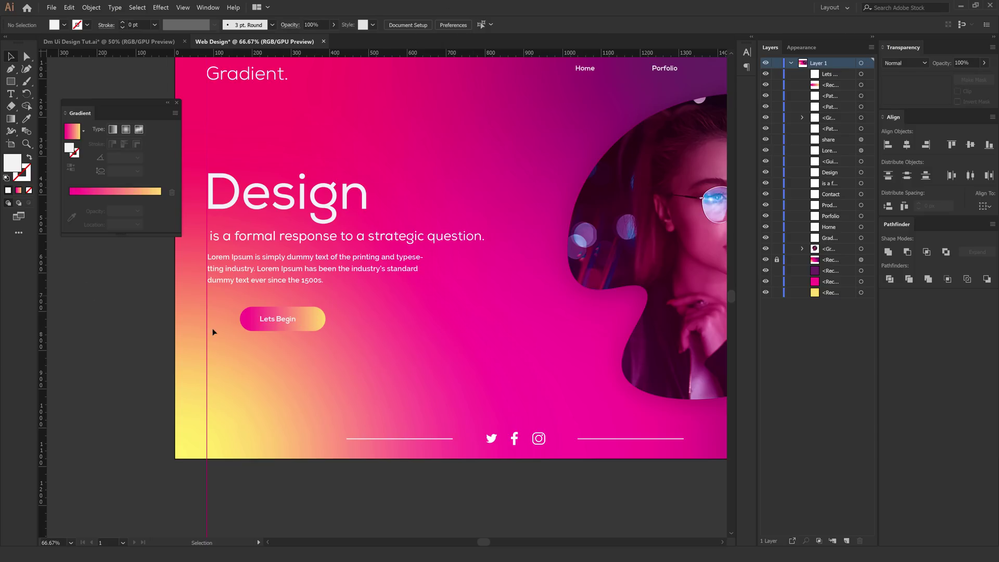
- Centre the "Lets Begin" text horizontally and vertically on the pill button and group the two together
scroll(224, 333, "up", 1)
left_click(312, 312)
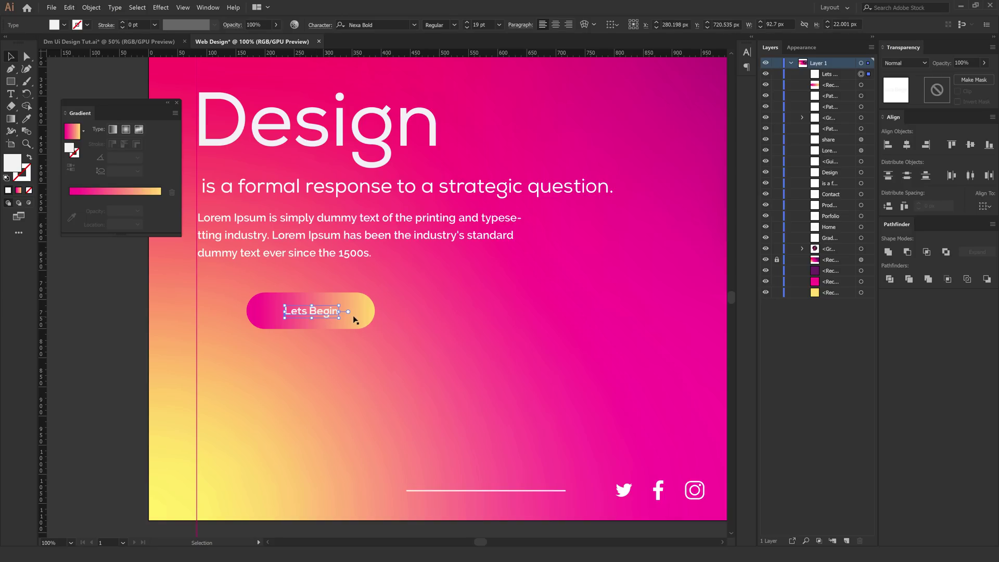
left_click(357, 316, "shift")
left_click(906, 145)
left_click(970, 144)
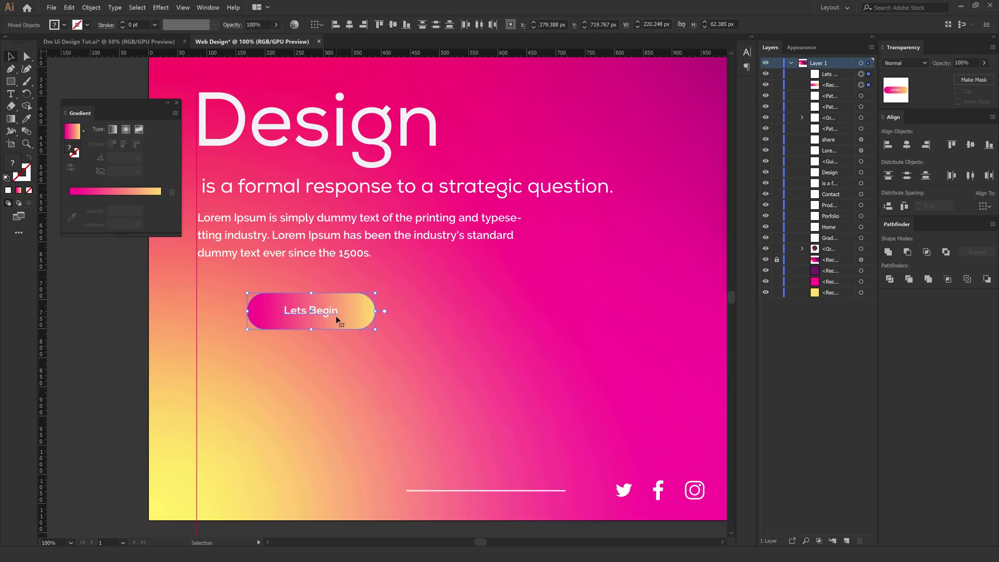
key("ctrl+g")
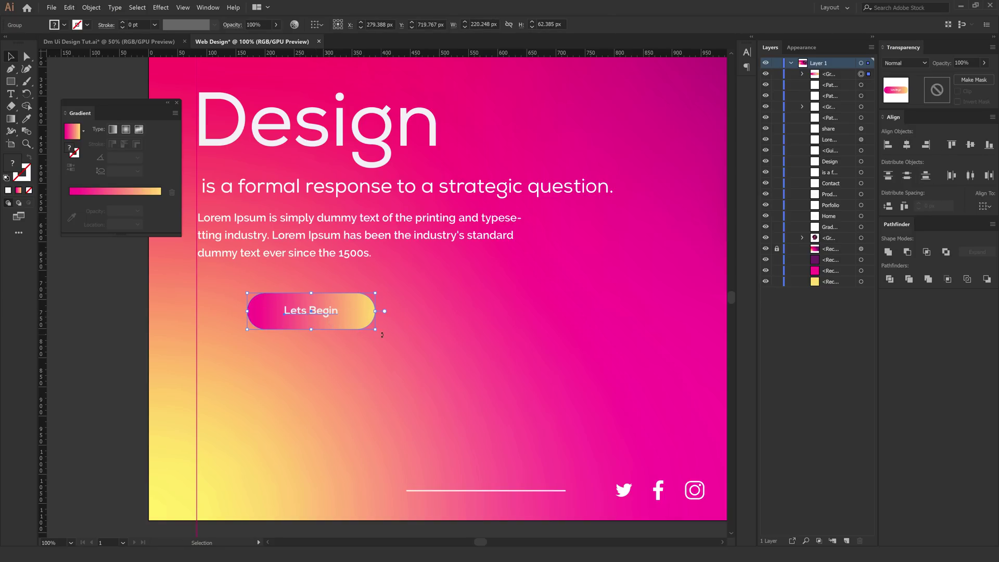
- Scale the grouped button down slightly and move it below the paragraph, lined up with the vertical guide
left_click_drag(375, 331, 360, 325)
left_click_drag(297, 311, 236, 315)
left_click(342, 315)
scroll(352, 308, "down", 3)
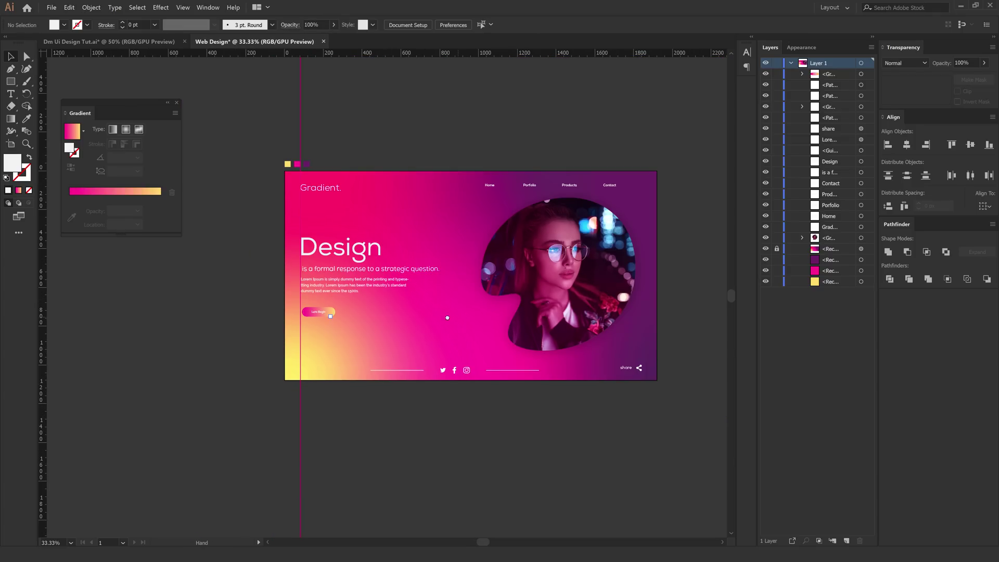
left_click_drag(460, 316, 393, 330)
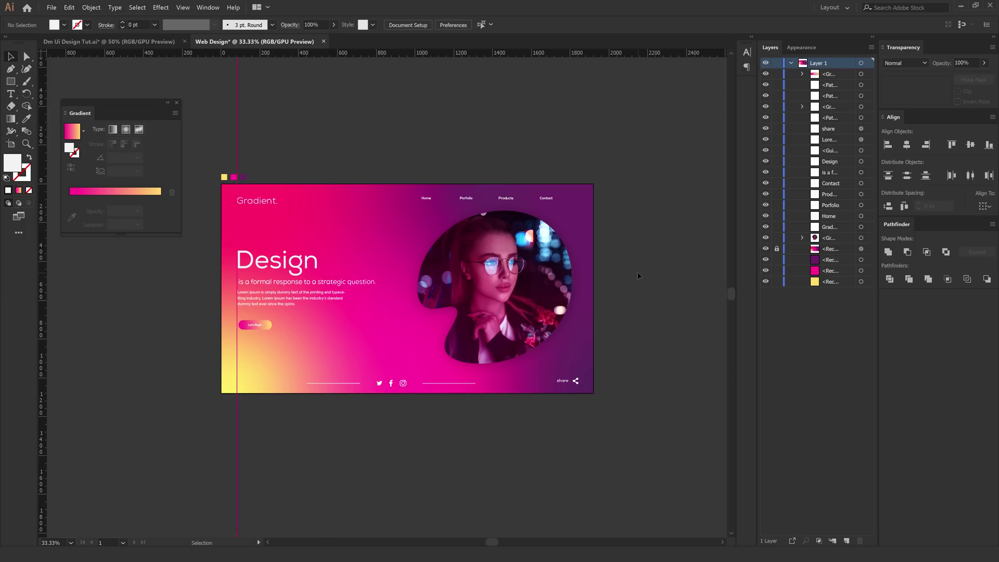